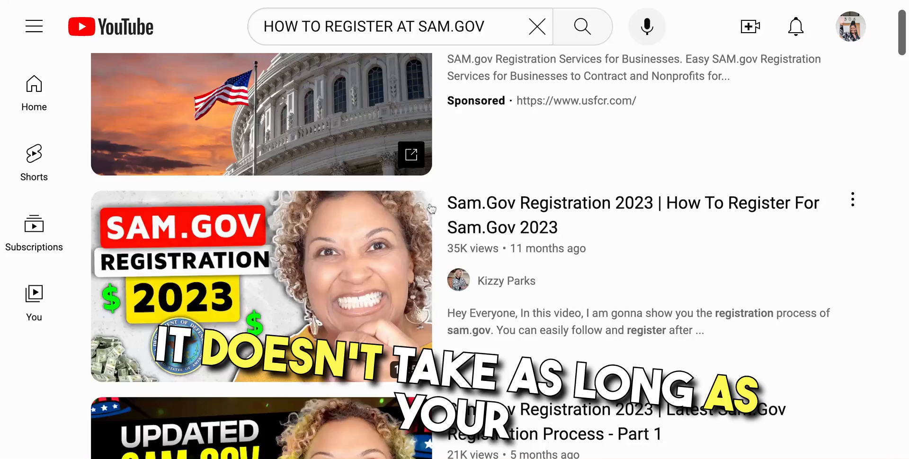
Step: Browse down the YouTube search results for SAM.gov registration videos
{"action": "scroll", "coordinate": [431, 209], "scroll_direction": "down", "scroll_amount": 3}
{"action": "scroll", "coordinate": [431, 206], "scroll_direction": "down", "scroll_amount": 5}
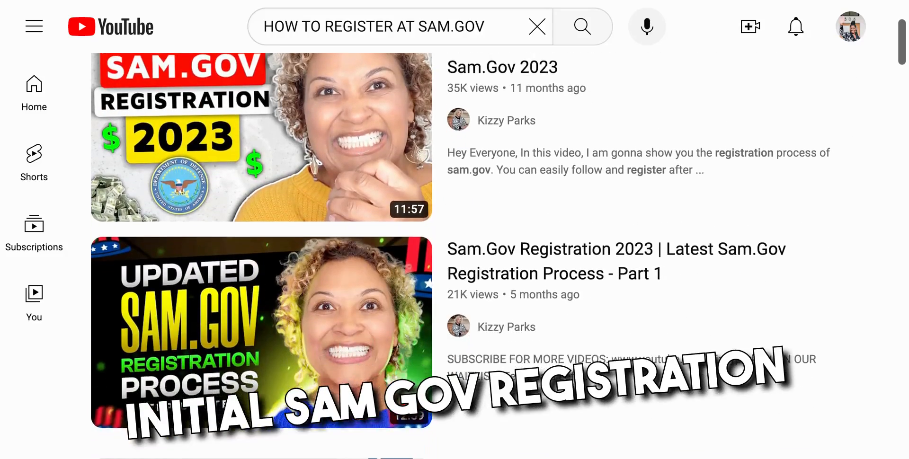
{"action": "scroll", "coordinate": [431, 208], "scroll_direction": "down", "scroll_amount": 5}
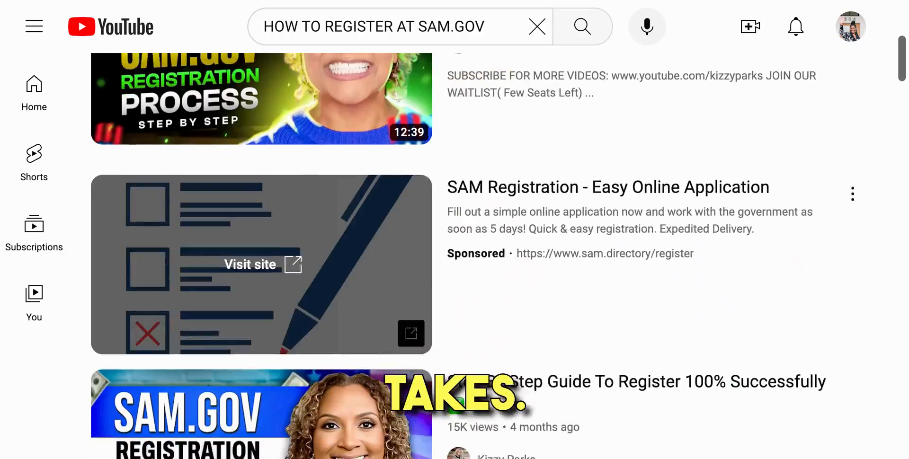
{"action": "scroll", "coordinate": [454, 245], "scroll_direction": "down", "scroll_amount": 4}
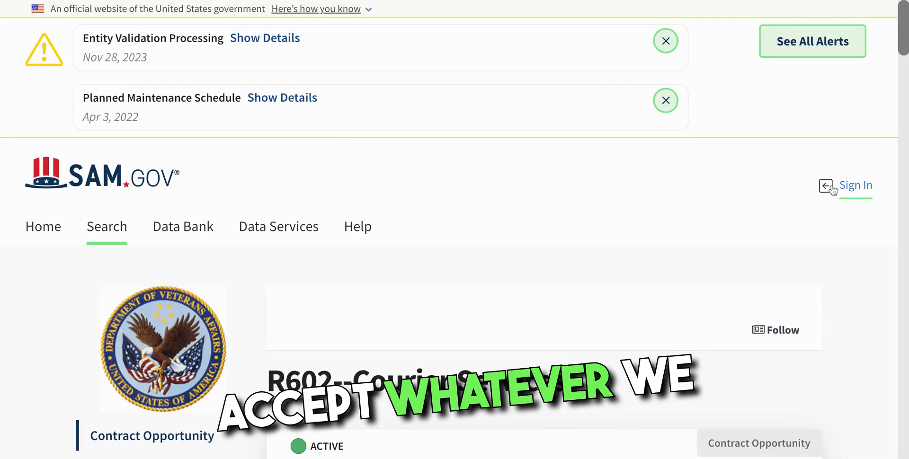
Step: Start signing in to SAM.gov and accept the government system terms
{"action": "left_click", "coordinate": [832, 188]}
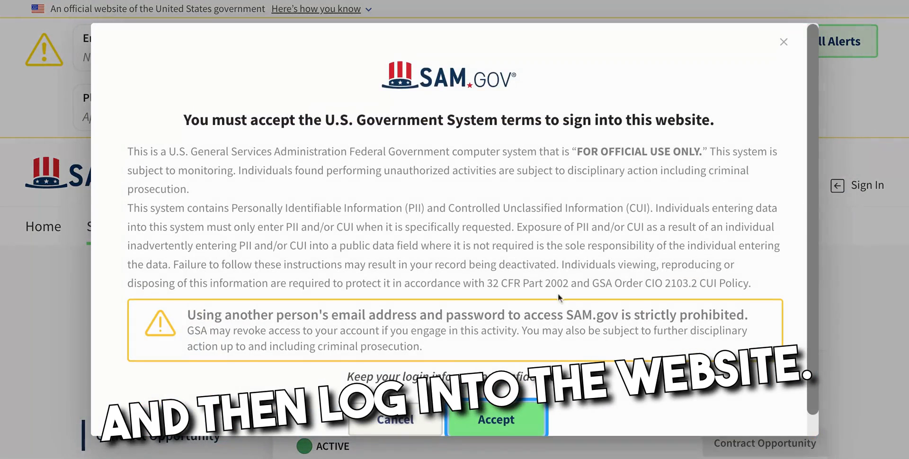
{"action": "scroll", "coordinate": [559, 297], "scroll_direction": "down", "scroll_amount": 1}
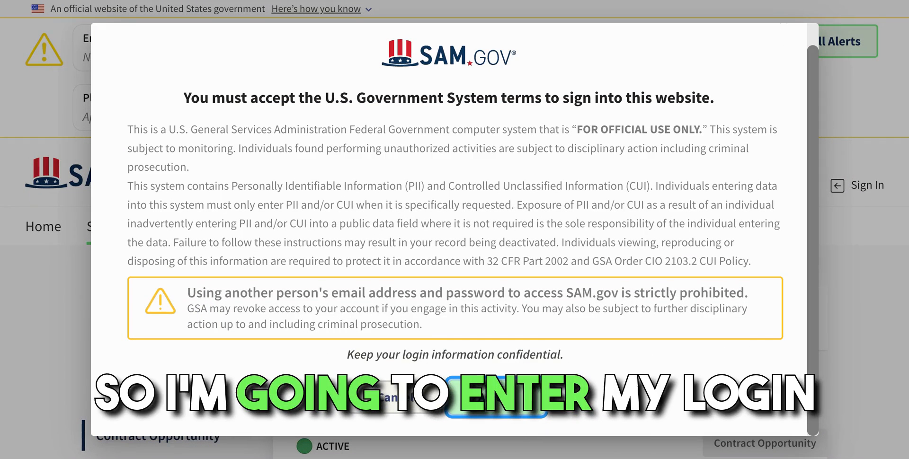
{"action": "left_click", "coordinate": [497, 398]}
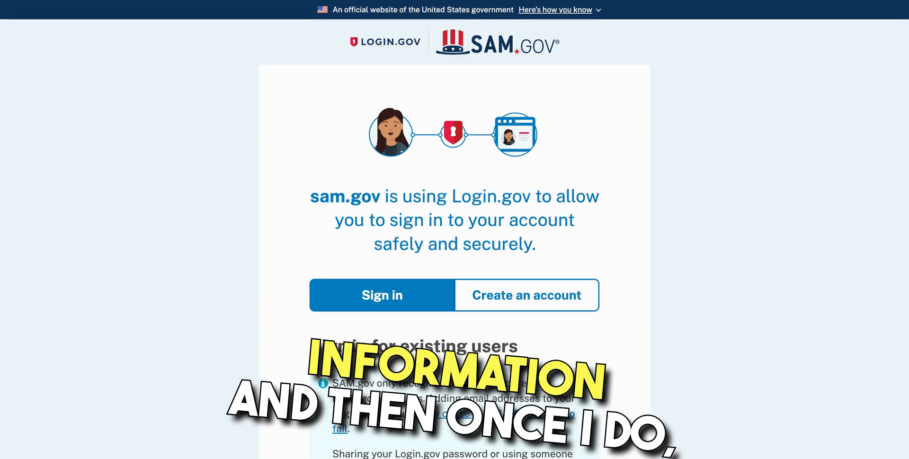
{"action": "scroll", "coordinate": [454, 230], "scroll_direction": "down", "scroll_amount": 5}
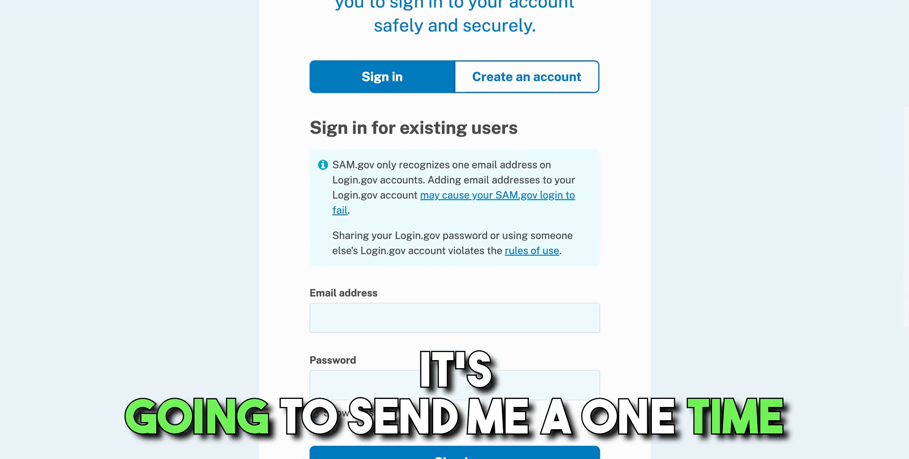
Step: Enter the account e-mail and password on Login.gov and submit them
{"action": "left_click", "coordinate": [420, 317]}
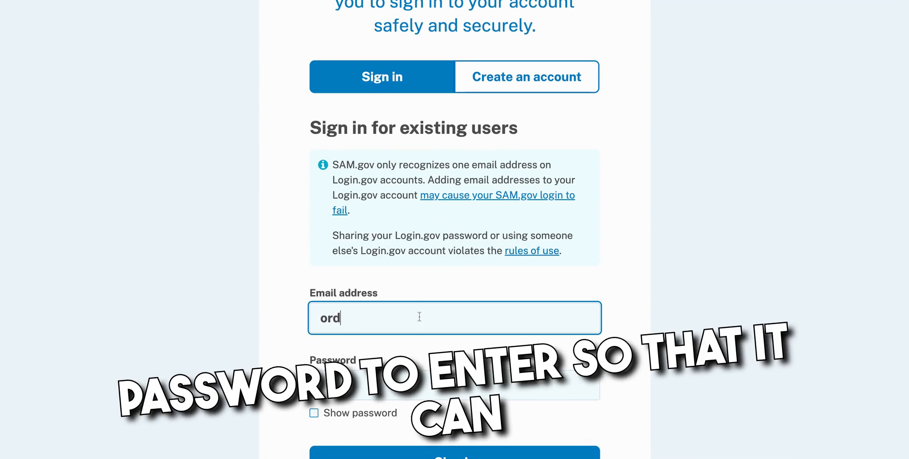
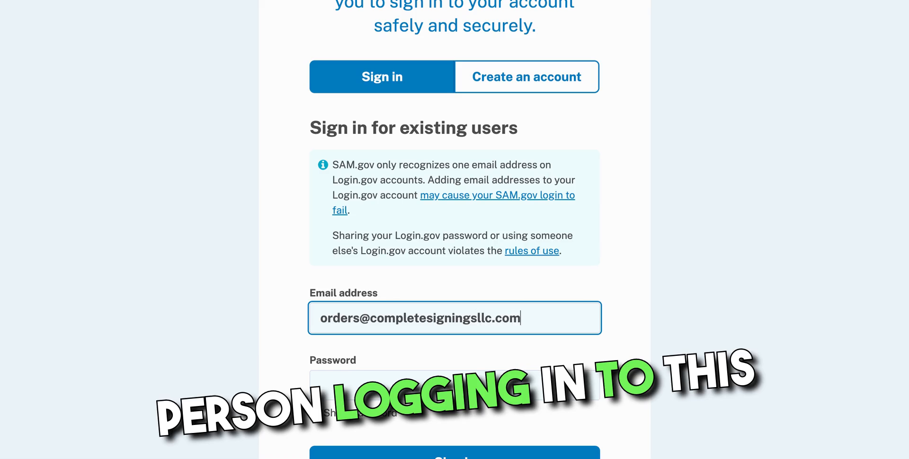
{"action": "key", "text": "Tab"}
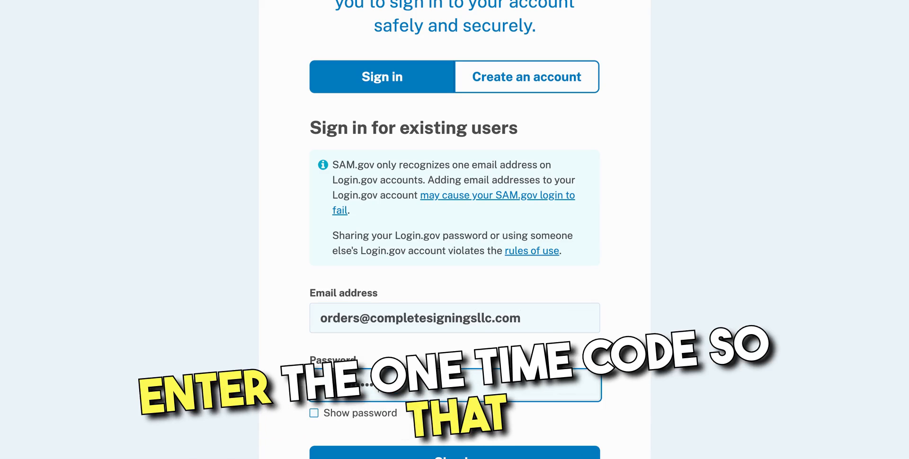
{"action": "scroll", "coordinate": [455, 284], "scroll_direction": "down", "scroll_amount": 3}
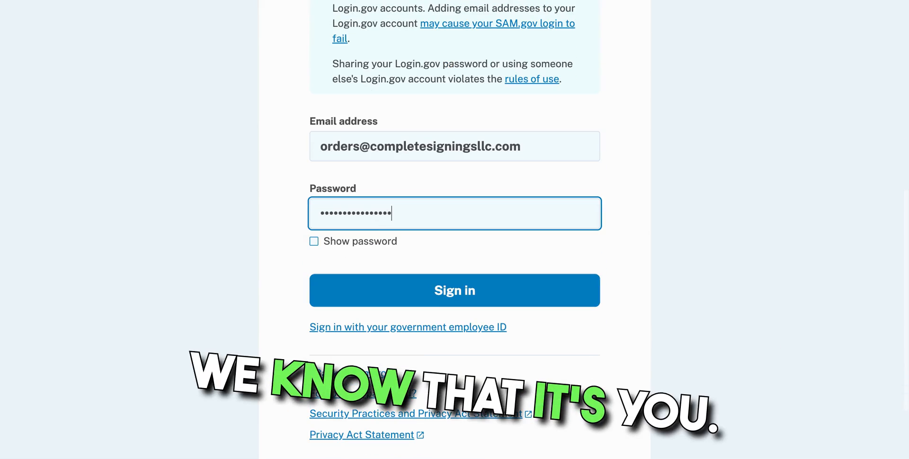
{"action": "left_click", "coordinate": [443, 303]}
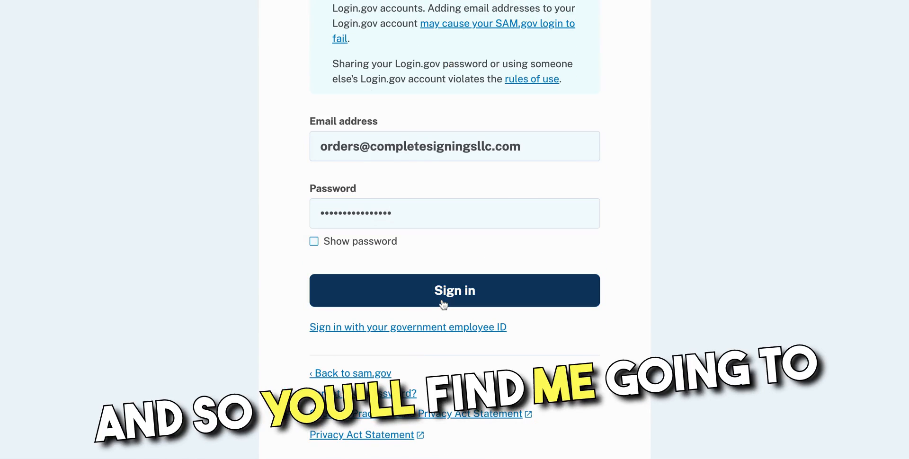
Step: Enter the texted one-time verification code on Login.gov and submit it
{"action": "scroll", "coordinate": [415, 283], "scroll_direction": "down", "scroll_amount": 1}
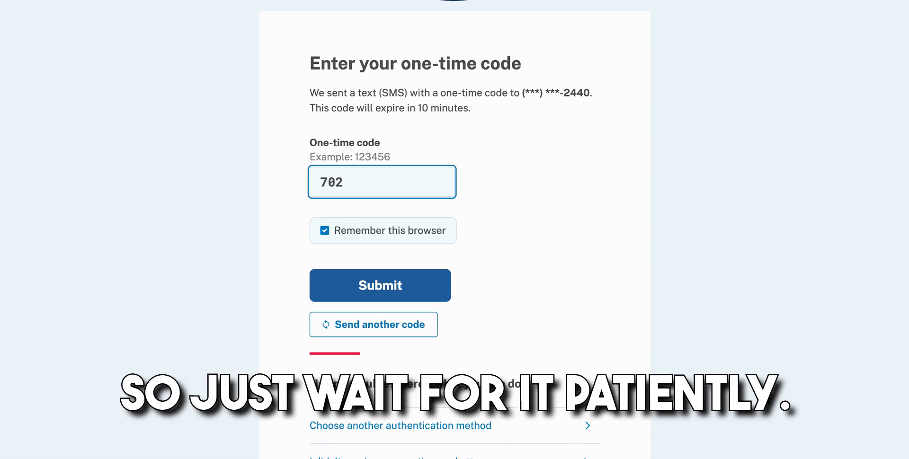
{"action": "type", "text": "494"}
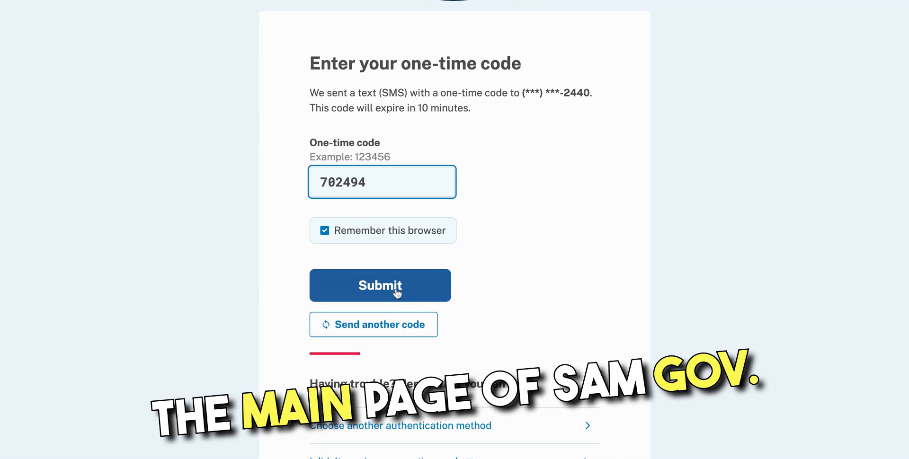
{"action": "left_click", "coordinate": [397, 294]}
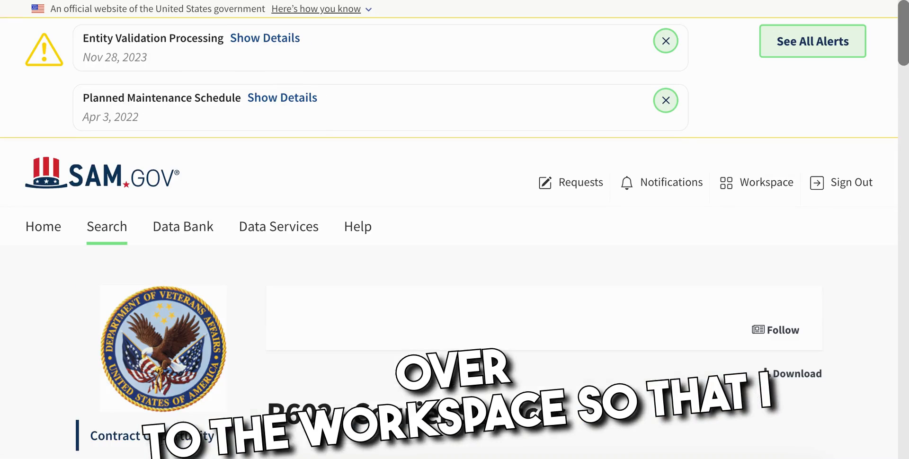
Step: Open the Workspace and dismiss the Entity Validation Processing and Planned Maintenance alerts
{"action": "left_click", "coordinate": [761, 186]}
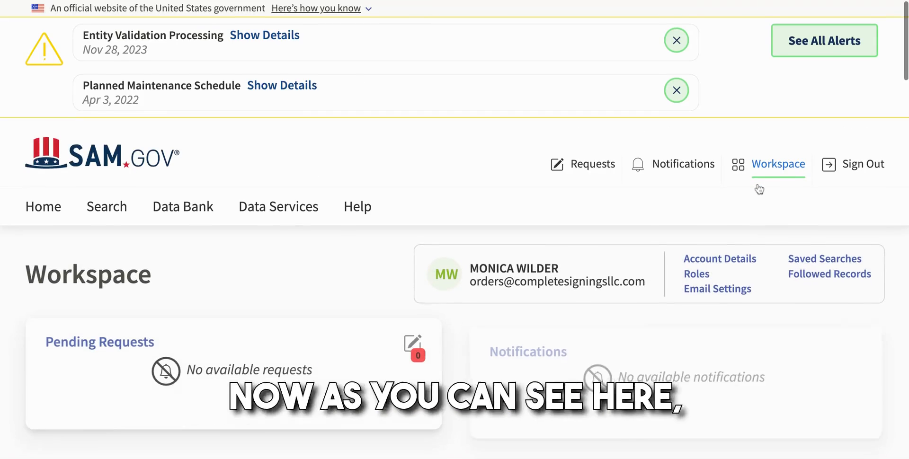
{"action": "left_click", "coordinate": [678, 40]}
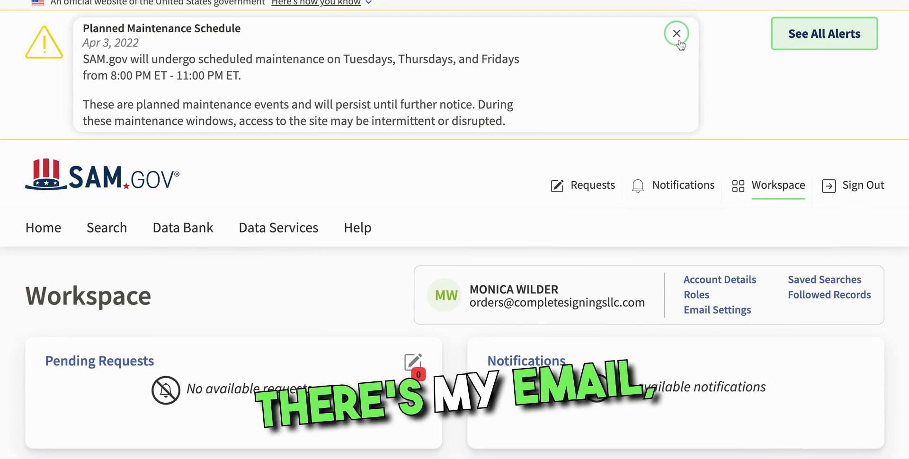
{"action": "left_click", "coordinate": [679, 41]}
Step: Go to Renew/Update under Renew/Update Your Entities
{"action": "scroll", "coordinate": [686, 137], "scroll_direction": "down", "scroll_amount": 1}
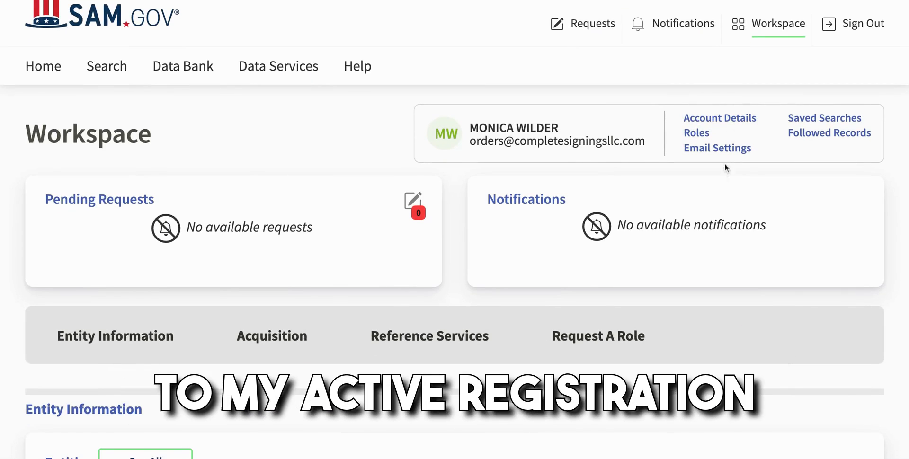
{"action": "scroll", "coordinate": [715, 194], "scroll_direction": "down", "scroll_amount": 3}
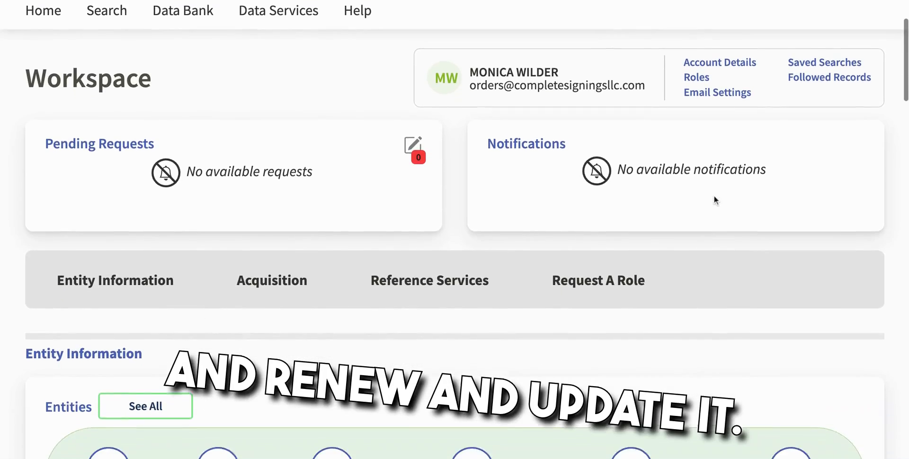
{"action": "scroll", "coordinate": [714, 195], "scroll_direction": "down", "scroll_amount": 6}
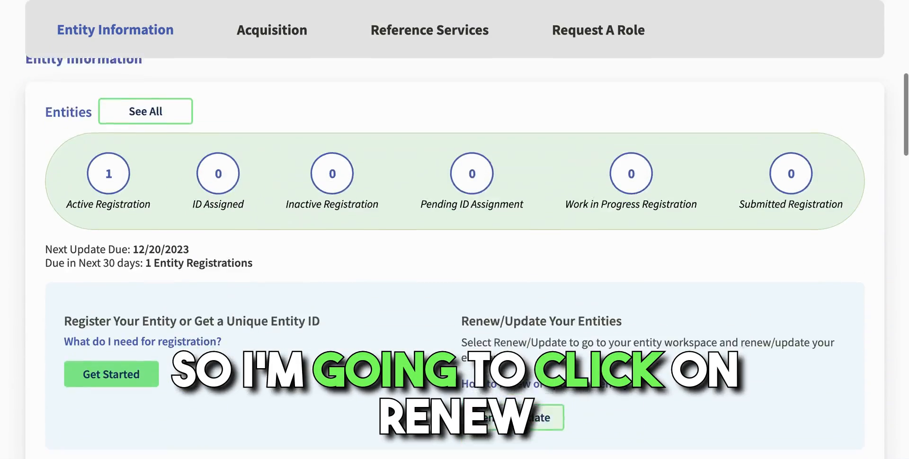
{"action": "scroll", "coordinate": [714, 195], "scroll_direction": "up", "scroll_amount": 1}
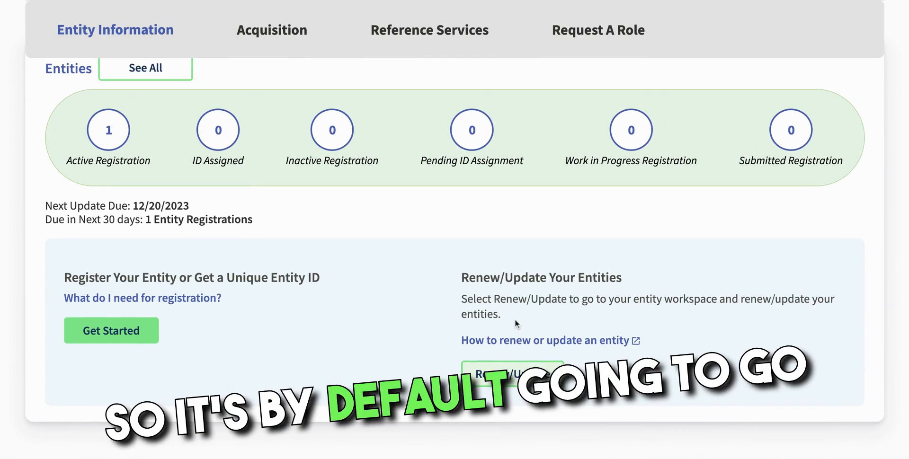
{"action": "left_click", "coordinate": [515, 377]}
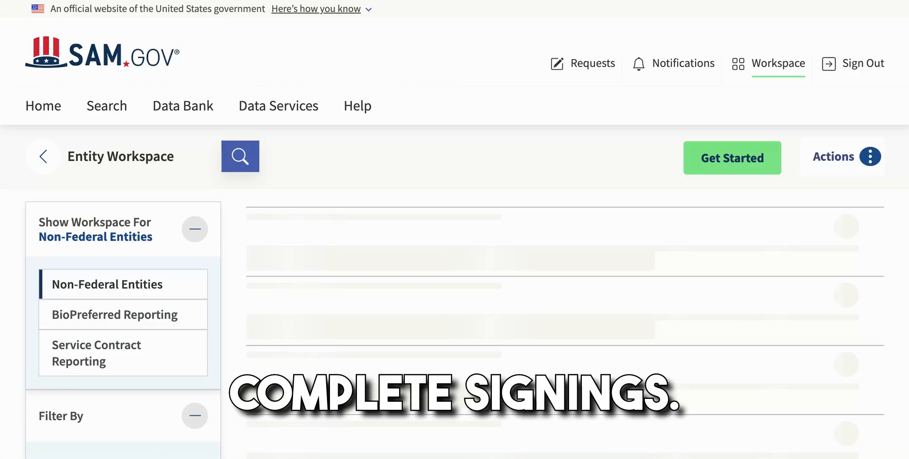
Step: Choose Update from the COMPLETE SIGNINGS, LLC card's actions menu
{"action": "scroll", "coordinate": [455, 230], "scroll_direction": "down", "scroll_amount": 3}
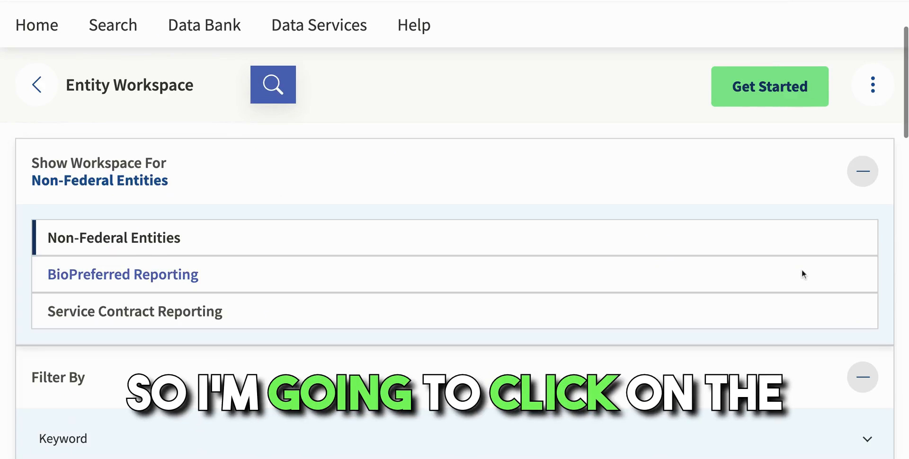
{"action": "scroll", "coordinate": [800, 272], "scroll_direction": "down", "scroll_amount": 8}
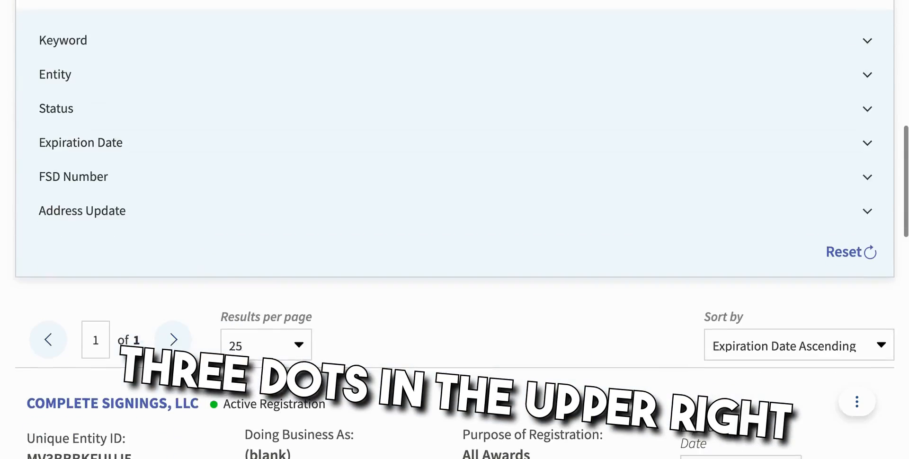
{"action": "scroll", "coordinate": [733, 218], "scroll_direction": "down", "scroll_amount": 6}
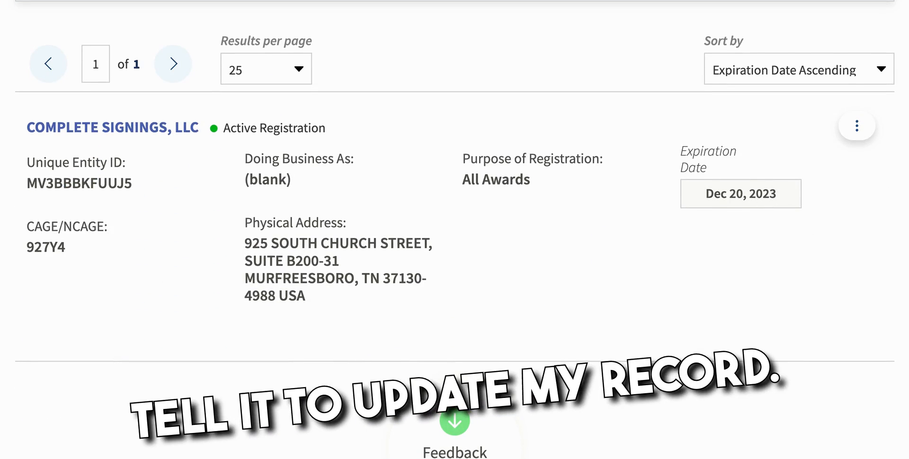
{"action": "scroll", "coordinate": [462, 230], "scroll_direction": "down", "scroll_amount": 1}
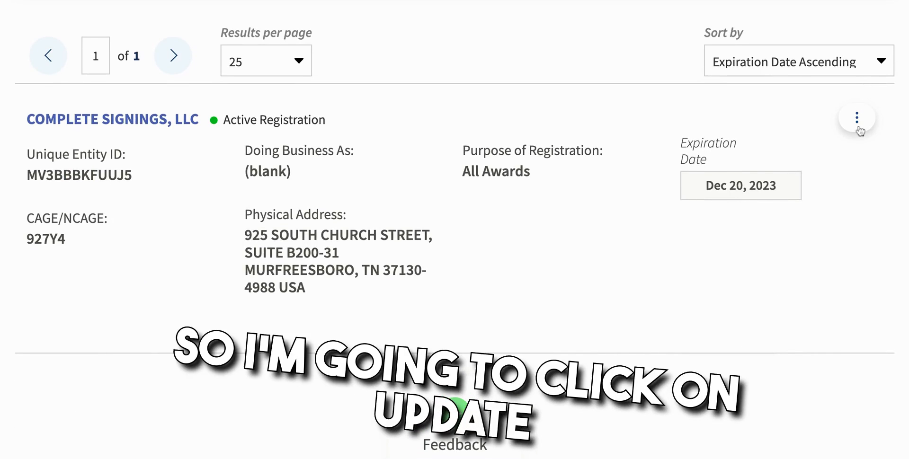
{"action": "left_click", "coordinate": [858, 124]}
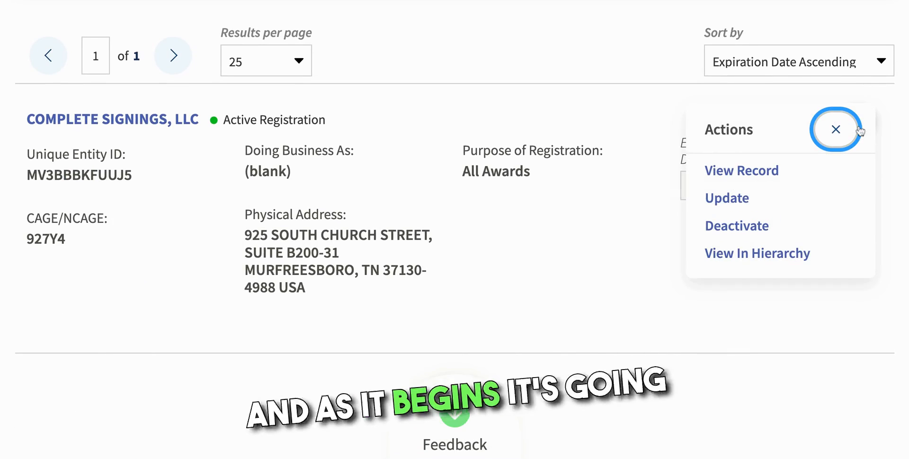
{"action": "left_click", "coordinate": [736, 204]}
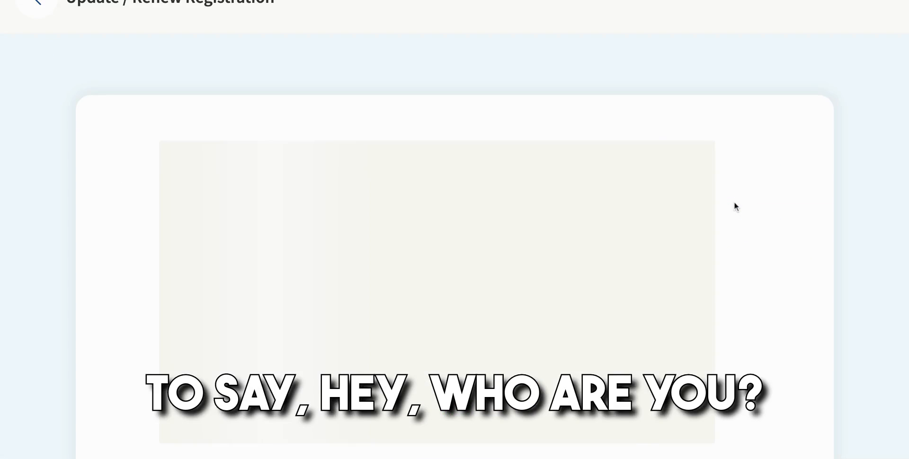
Step: Declare yourself an employee or officer of the entity, certify authority to act, and continue
{"action": "scroll", "coordinate": [734, 202], "scroll_direction": "down", "scroll_amount": 2}
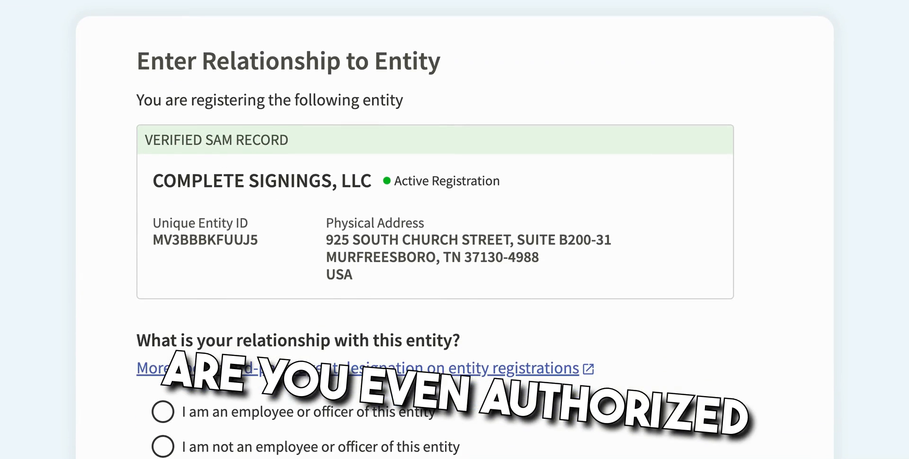
{"action": "scroll", "coordinate": [454, 228], "scroll_direction": "down", "scroll_amount": 2}
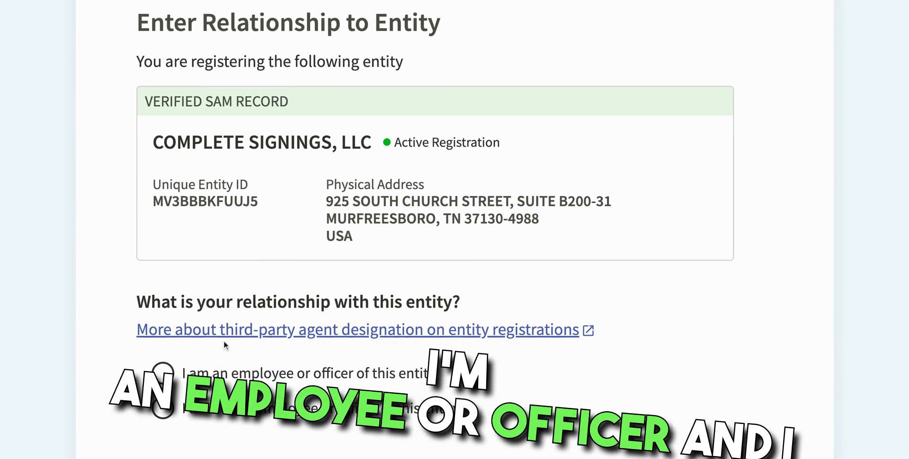
{"action": "left_click", "coordinate": [163, 373]}
{"action": "scroll", "coordinate": [163, 373], "scroll_direction": "down", "scroll_amount": 2}
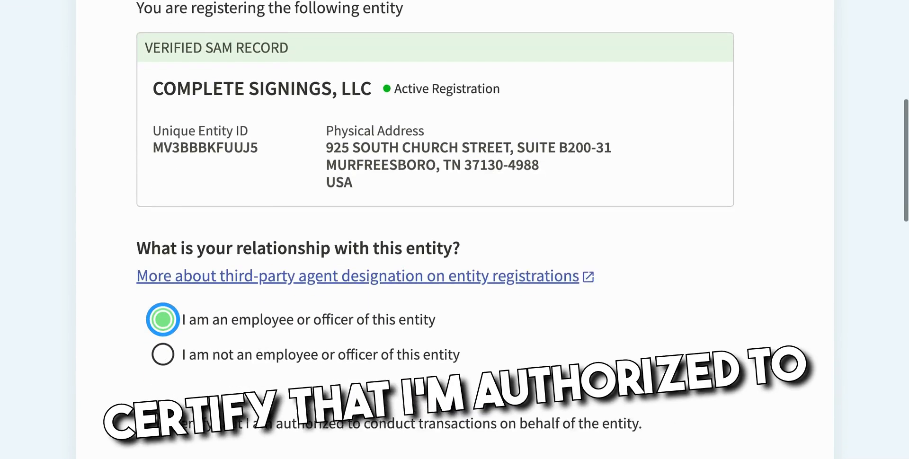
{"action": "scroll", "coordinate": [455, 227], "scroll_direction": "down", "scroll_amount": 2}
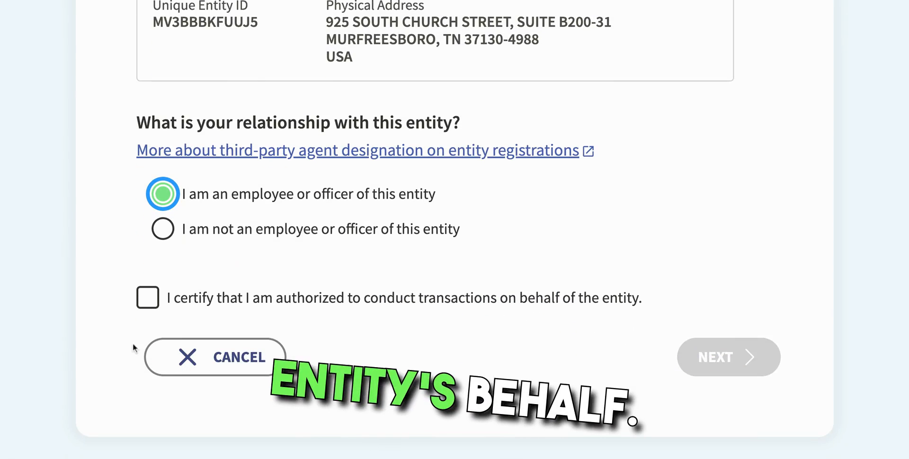
{"action": "left_click", "coordinate": [152, 300]}
{"action": "left_click", "coordinate": [725, 366]}
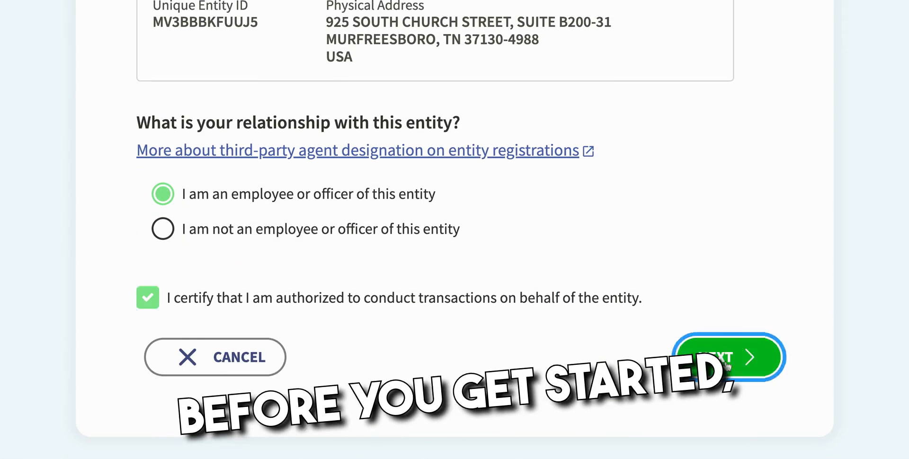
{"action": "scroll", "coordinate": [724, 367], "scroll_direction": "down", "scroll_amount": 3}
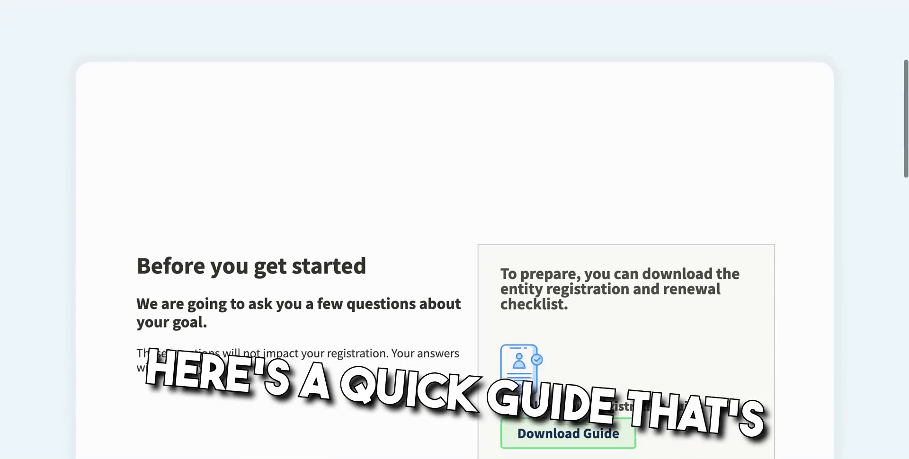
{"action": "scroll", "coordinate": [545, 260], "scroll_direction": "down", "scroll_amount": 1}
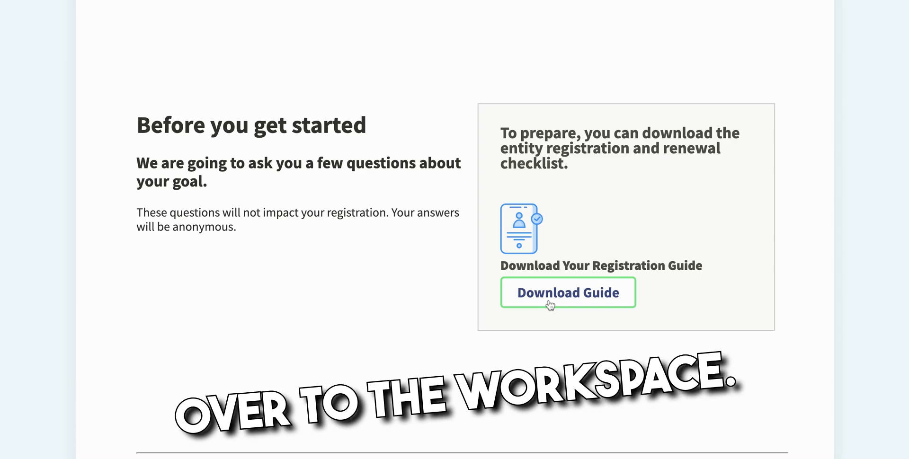
{"action": "left_click", "coordinate": [548, 303]}
{"action": "scroll", "coordinate": [315, 152], "scroll_direction": "down", "scroll_amount": 5}
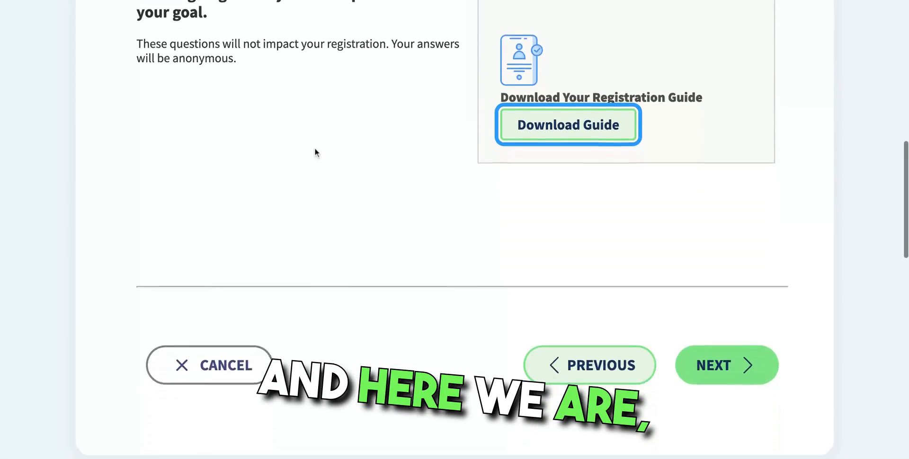
Step: Choose doing business directly with the U.S. federal government as the goal
{"action": "left_click", "coordinate": [725, 286]}
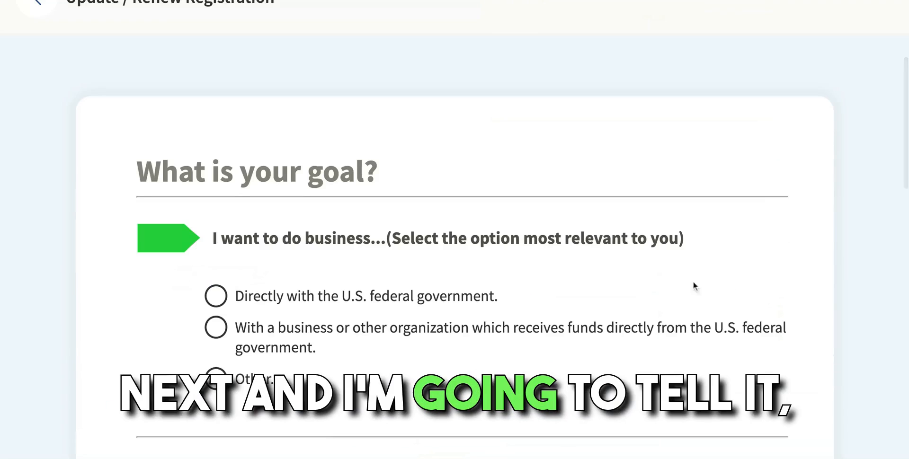
{"action": "scroll", "coordinate": [613, 298], "scroll_direction": "down", "scroll_amount": 3}
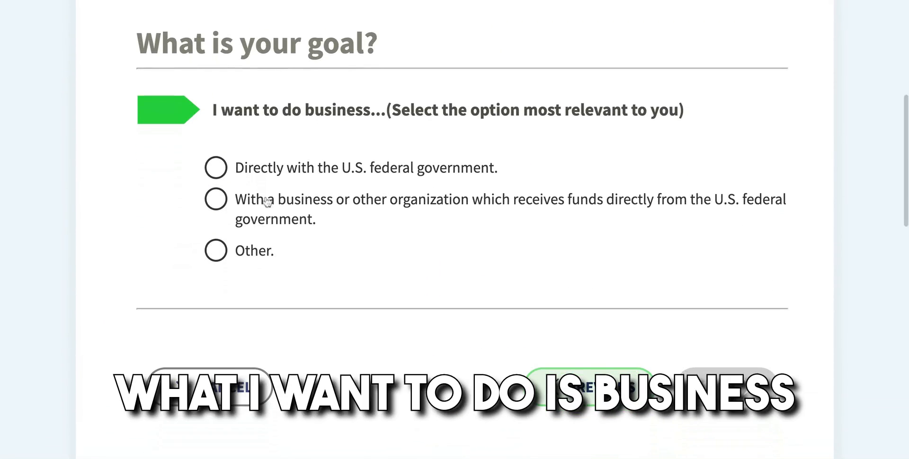
{"action": "left_click", "coordinate": [216, 167]}
{"action": "scroll", "coordinate": [275, 227], "scroll_direction": "down", "scroll_amount": 3}
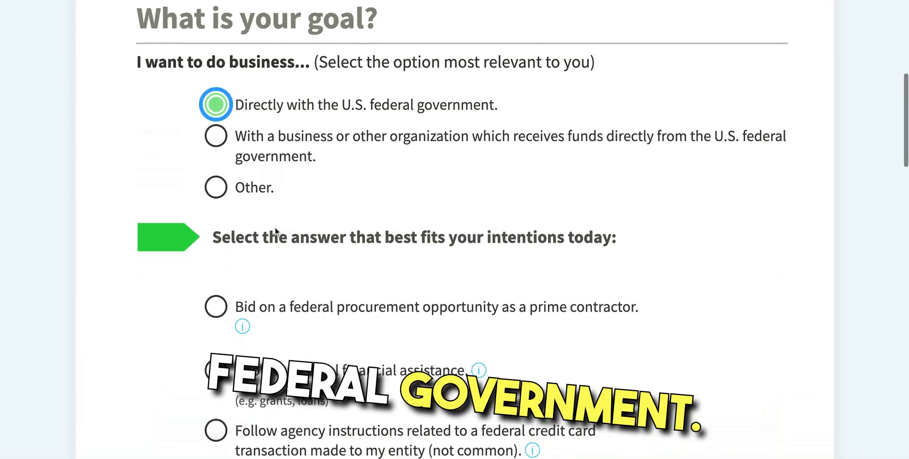
{"action": "scroll", "coordinate": [277, 231], "scroll_direction": "down", "scroll_amount": 3}
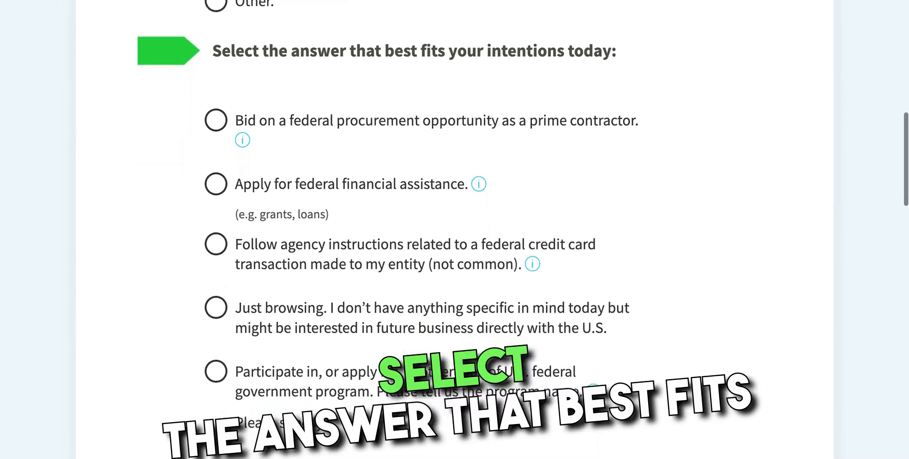
{"action": "scroll", "coordinate": [271, 244], "scroll_direction": "up", "scroll_amount": 1}
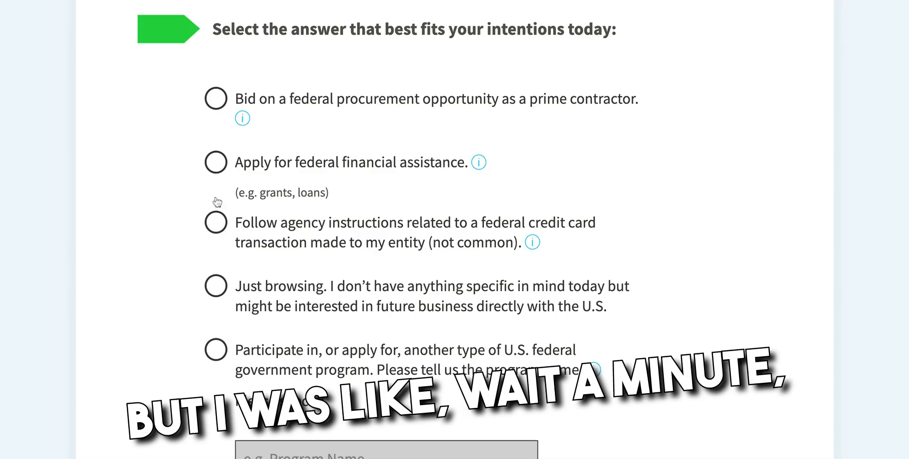
Step: Select bidding on federal procurement opportunities as a prime contractor
{"action": "left_click", "coordinate": [210, 109]}
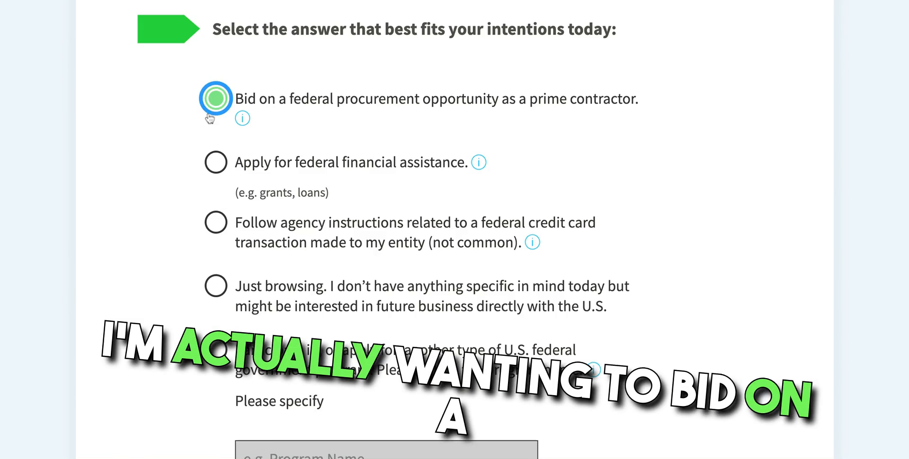
{"action": "left_click", "coordinate": [217, 163]}
{"action": "left_click", "coordinate": [215, 100]}
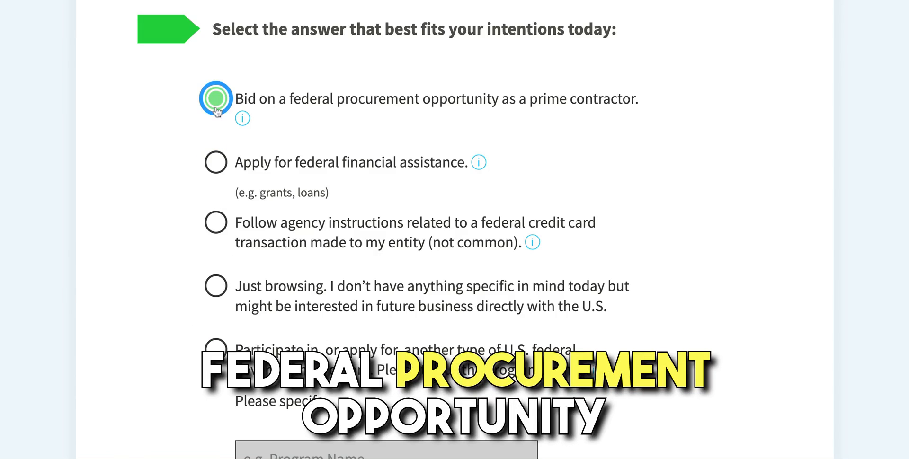
{"action": "scroll", "coordinate": [254, 205], "scroll_direction": "down", "scroll_amount": 8}
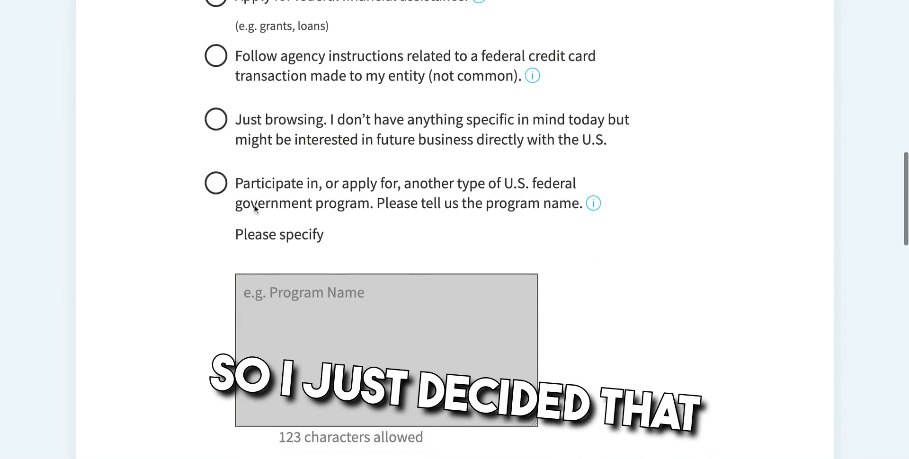
{"action": "scroll", "coordinate": [254, 204], "scroll_direction": "down", "scroll_amount": 3}
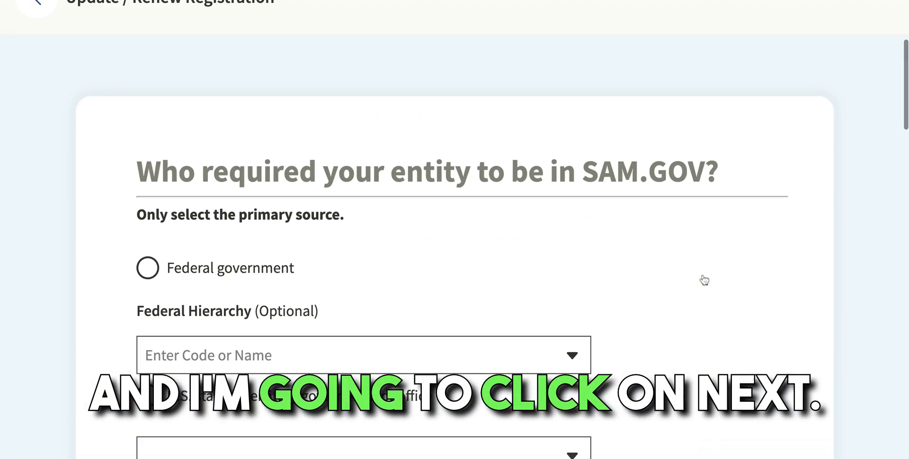
{"action": "scroll", "coordinate": [702, 280], "scroll_direction": "down", "scroll_amount": 2}
{"action": "scroll", "coordinate": [658, 268], "scroll_direction": "down", "scroll_amount": 2}
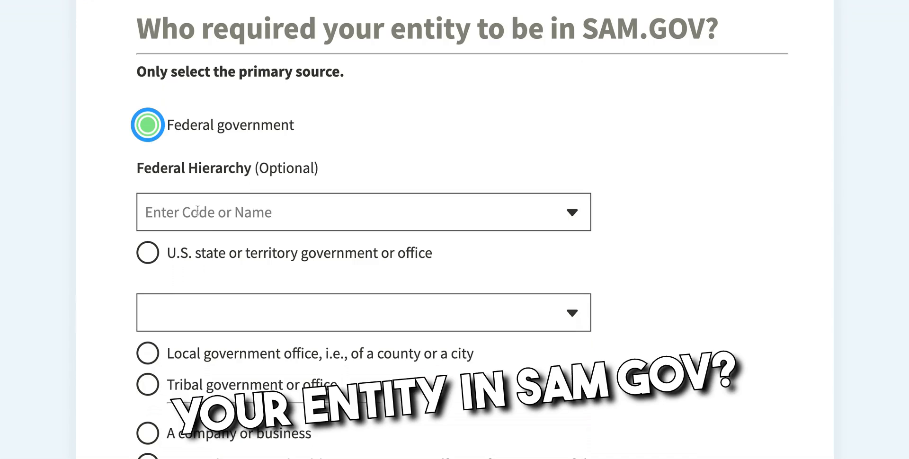
{"action": "scroll", "coordinate": [224, 256], "scroll_direction": "down", "scroll_amount": 3}
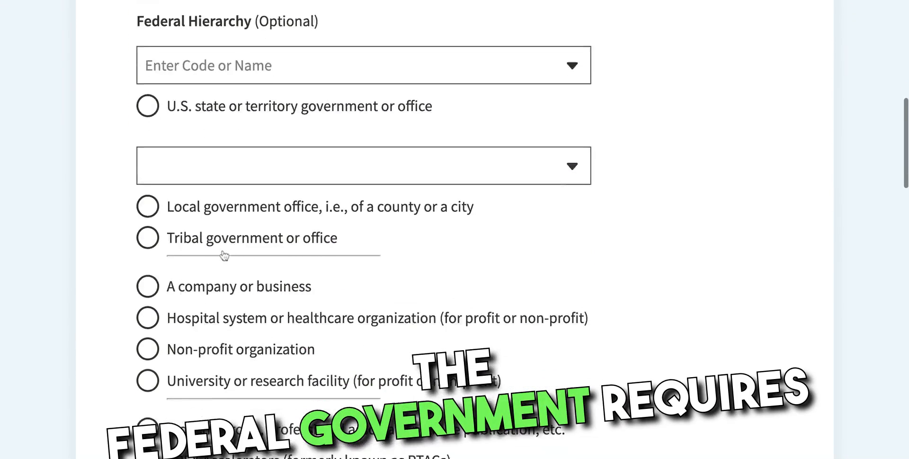
{"action": "scroll", "coordinate": [224, 255], "scroll_direction": "down", "scroll_amount": 5}
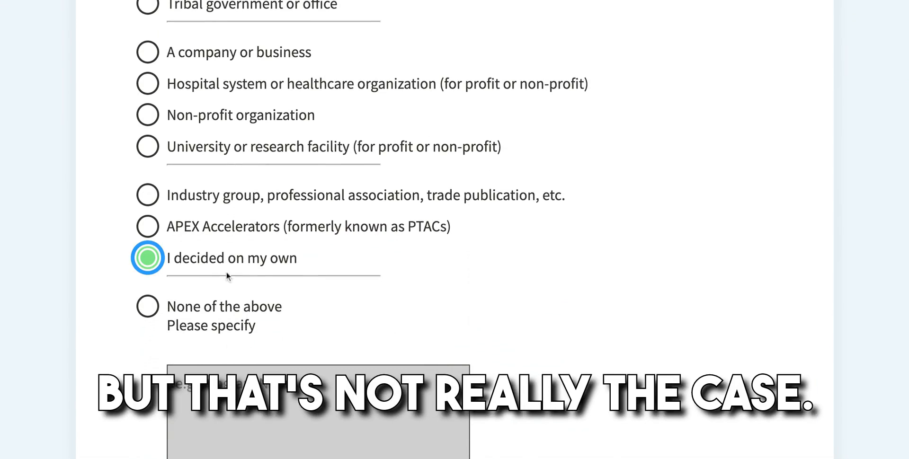
{"action": "scroll", "coordinate": [271, 271], "scroll_direction": "down", "scroll_amount": 7}
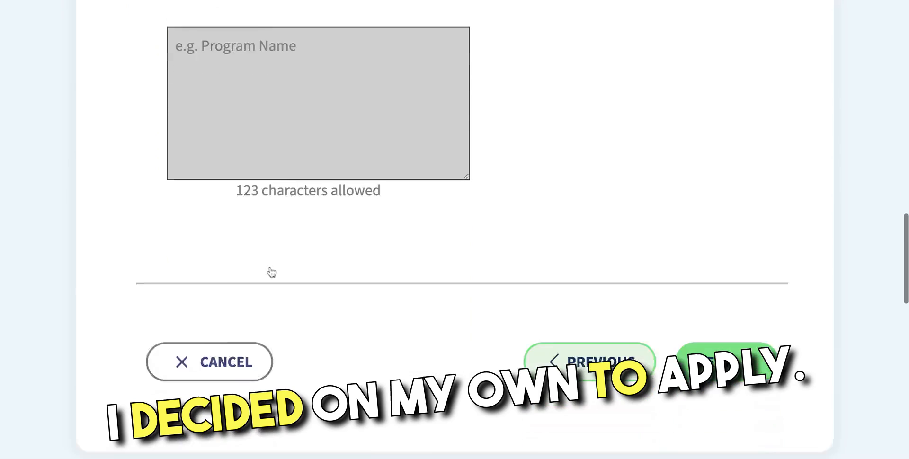
Step: Submit 'I decided on my own' and continue with renewing the entire Entity Registration
{"action": "left_click", "coordinate": [728, 265]}
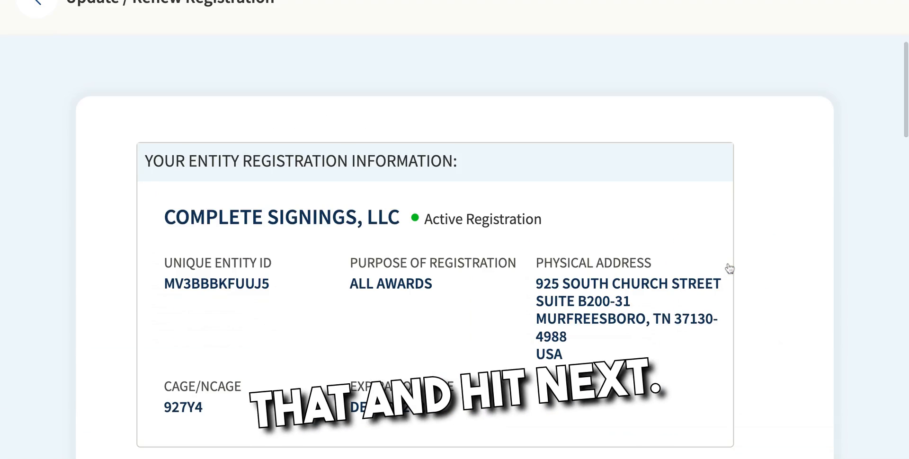
{"action": "scroll", "coordinate": [706, 276], "scroll_direction": "up", "scroll_amount": 2}
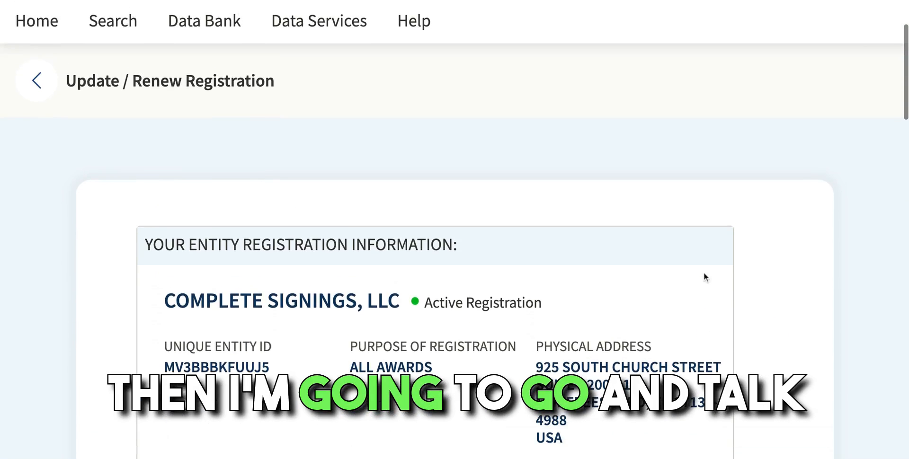
{"action": "scroll", "coordinate": [706, 270], "scroll_direction": "down", "scroll_amount": 1}
{"action": "scroll", "coordinate": [709, 266], "scroll_direction": "down", "scroll_amount": 4}
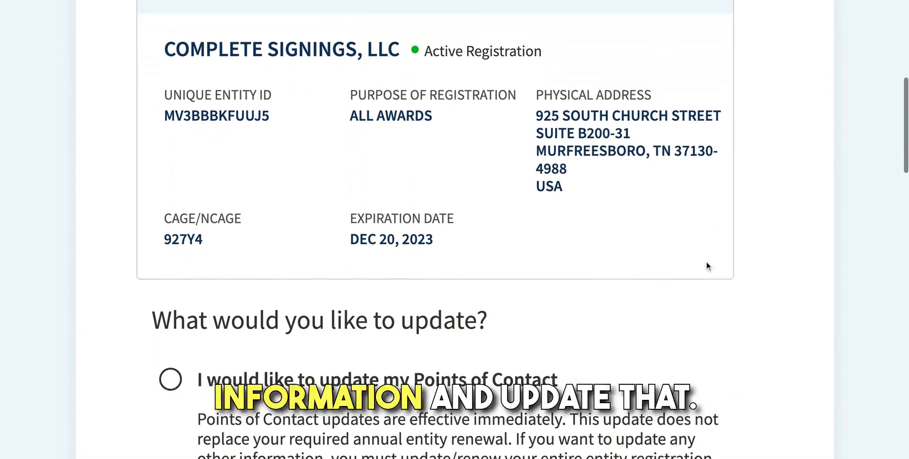
{"action": "scroll", "coordinate": [389, 269], "scroll_direction": "down", "scroll_amount": 3}
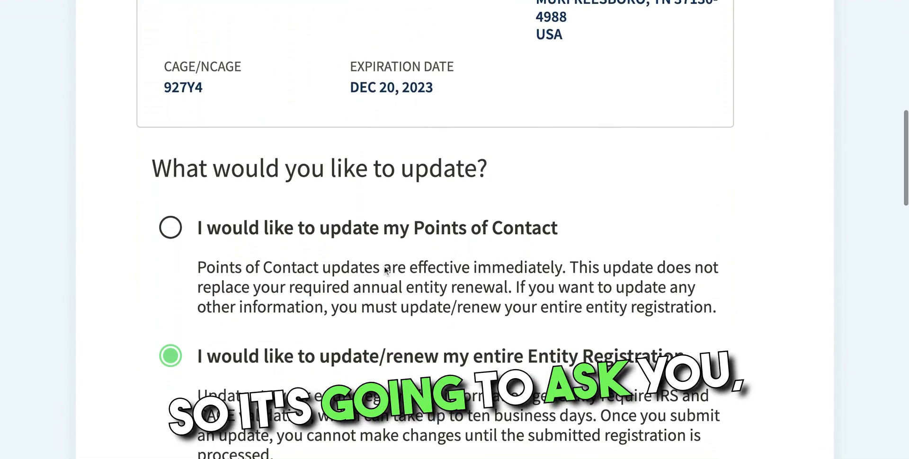
{"action": "scroll", "coordinate": [385, 270], "scroll_direction": "down", "scroll_amount": 4}
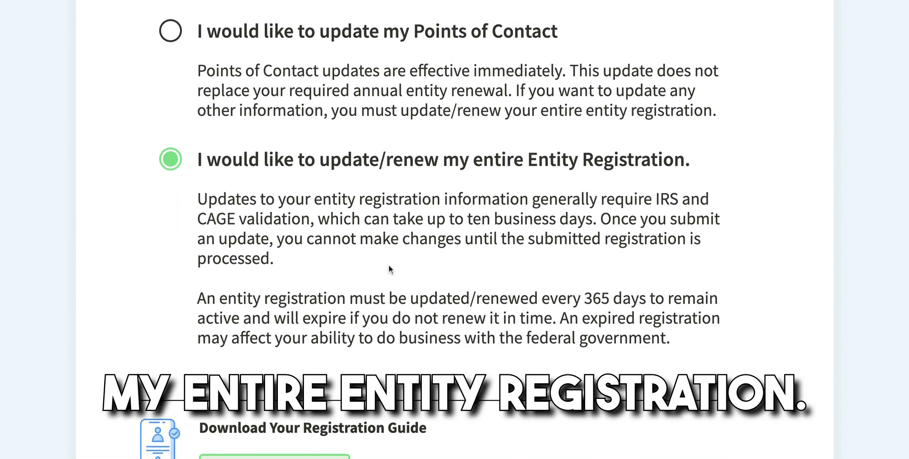
{"action": "scroll", "coordinate": [390, 264], "scroll_direction": "down", "scroll_amount": 1}
{"action": "scroll", "coordinate": [389, 265], "scroll_direction": "down", "scroll_amount": 2}
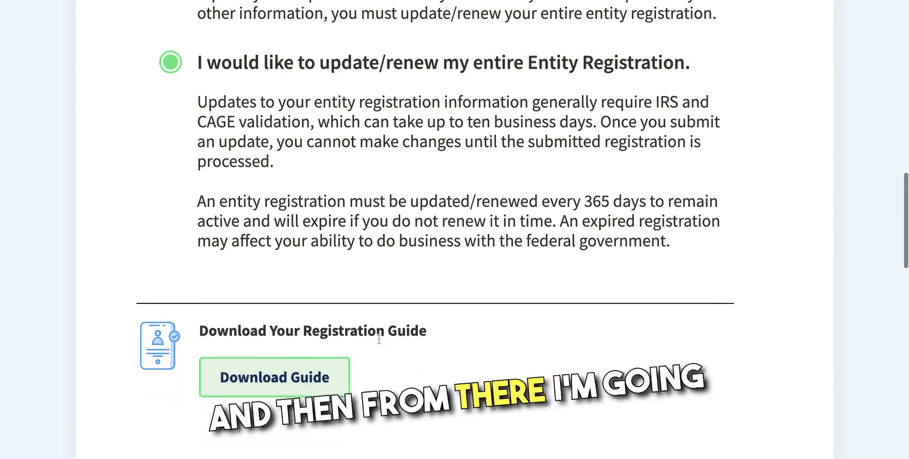
{"action": "scroll", "coordinate": [378, 339], "scroll_direction": "down", "scroll_amount": 4}
{"action": "left_click", "coordinate": [745, 340]}
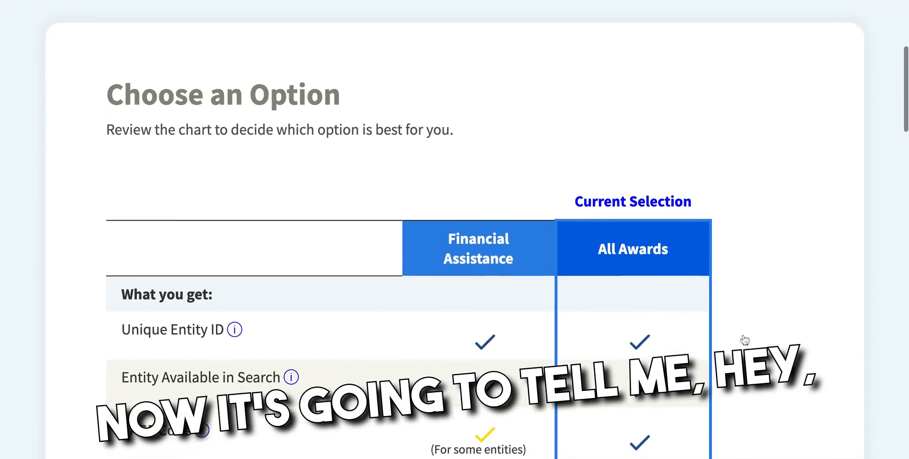
{"action": "scroll", "coordinate": [745, 340], "scroll_direction": "down", "scroll_amount": 1}
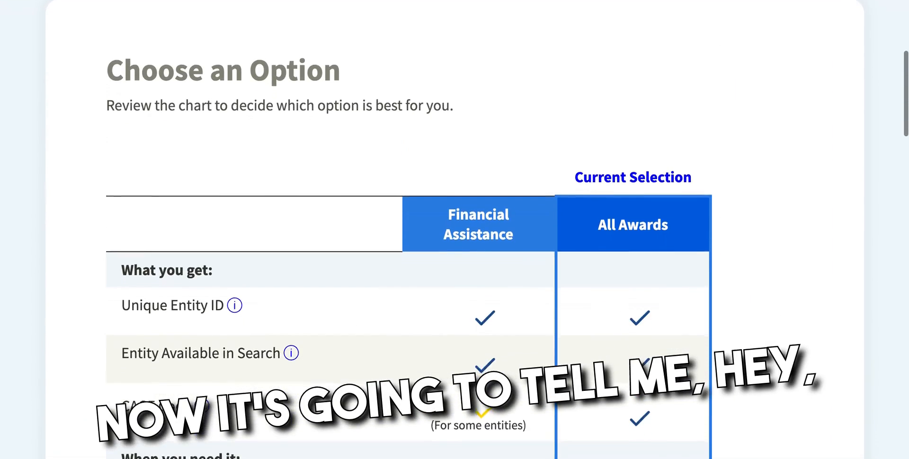
{"action": "scroll", "coordinate": [711, 327], "scroll_direction": "down", "scroll_amount": 1}
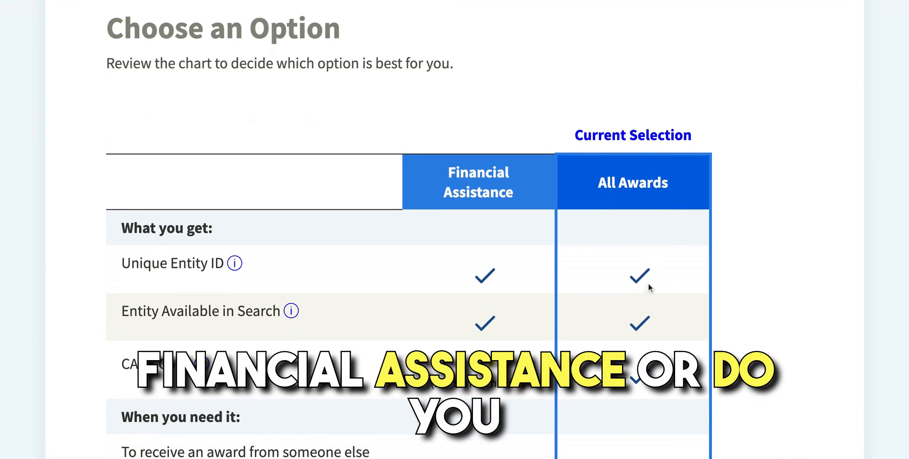
{"action": "scroll", "coordinate": [649, 289], "scroll_direction": "down", "scroll_amount": 2}
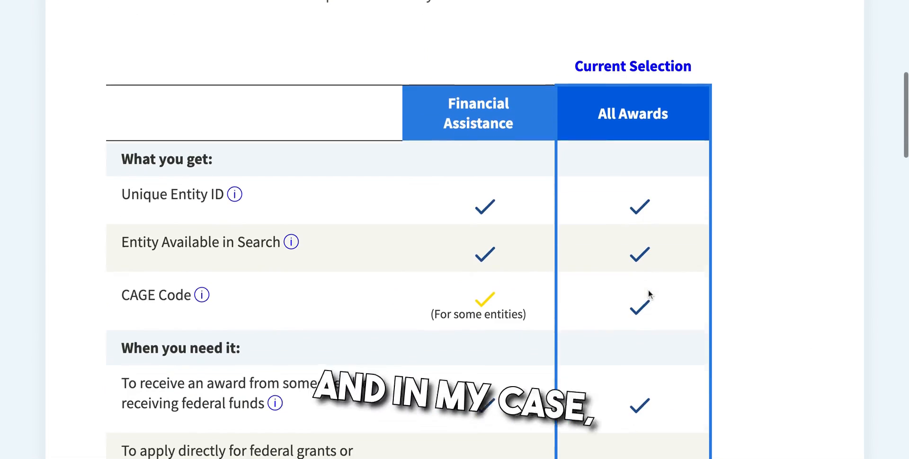
{"action": "scroll", "coordinate": [649, 290], "scroll_direction": "down", "scroll_amount": 4}
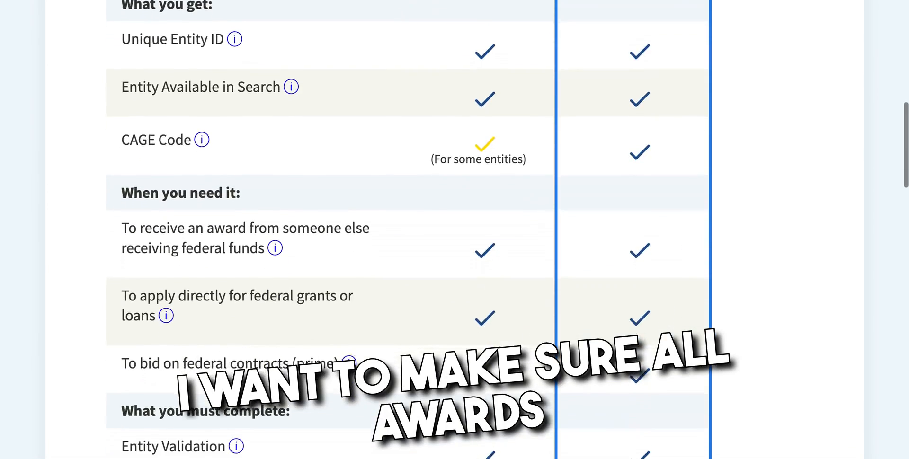
{"action": "scroll", "coordinate": [507, 230], "scroll_direction": "down", "scroll_amount": 1}
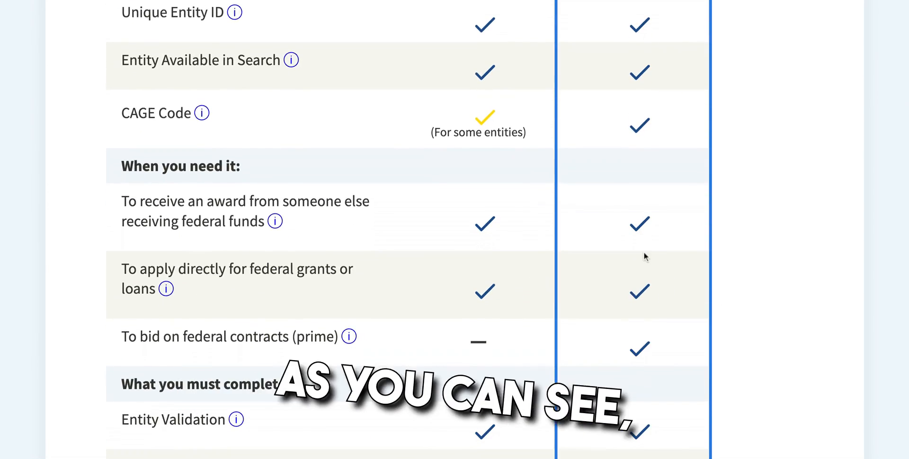
{"action": "scroll", "coordinate": [644, 256], "scroll_direction": "down", "scroll_amount": 2}
{"action": "scroll", "coordinate": [645, 255], "scroll_direction": "down", "scroll_amount": 2}
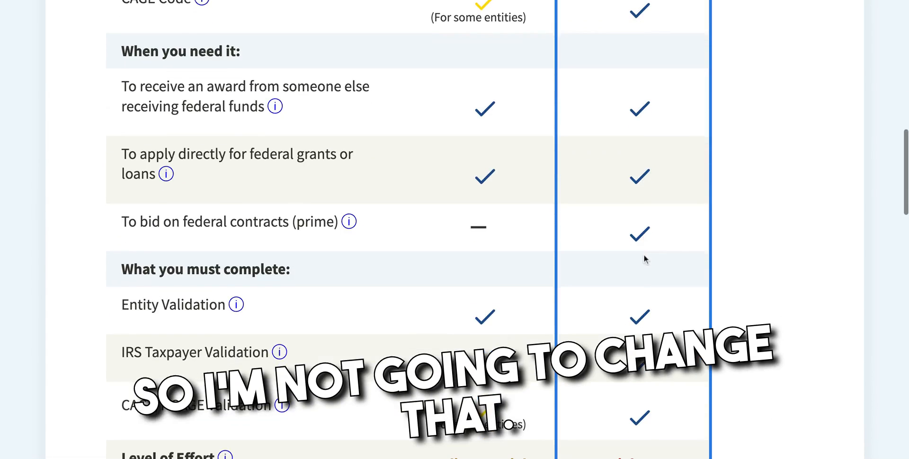
{"action": "scroll", "coordinate": [650, 303], "scroll_direction": "down", "scroll_amount": 2}
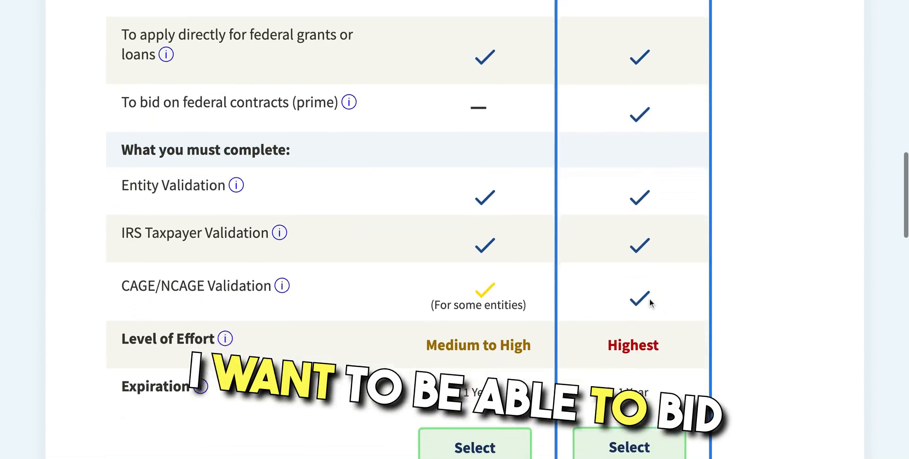
{"action": "scroll", "coordinate": [638, 344], "scroll_direction": "down", "scroll_amount": 2}
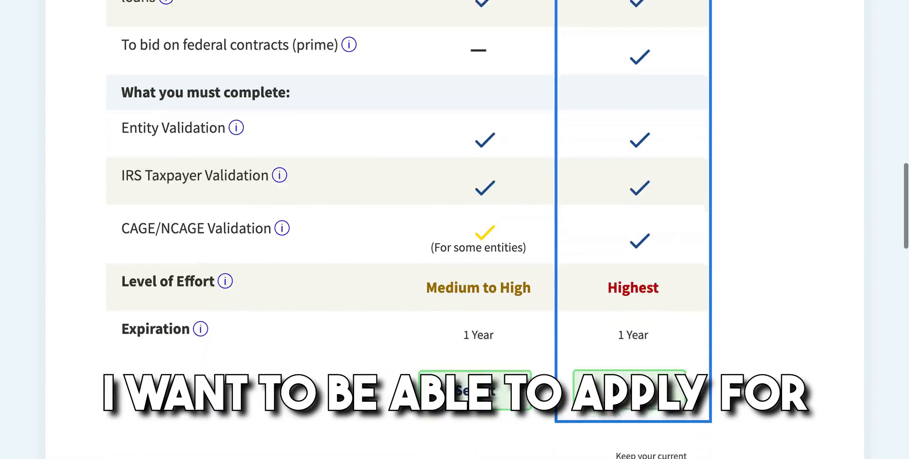
Step: Select the contract-bidding registration type and review Complete Signings, LLC's CAGE code 927Y4
{"action": "left_click", "coordinate": [638, 343]}
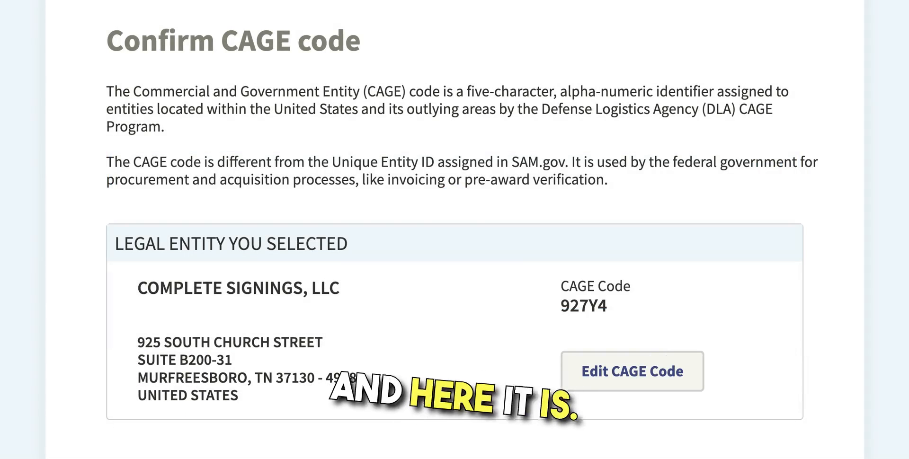
{"action": "scroll", "coordinate": [454, 230], "scroll_direction": "down", "scroll_amount": 1}
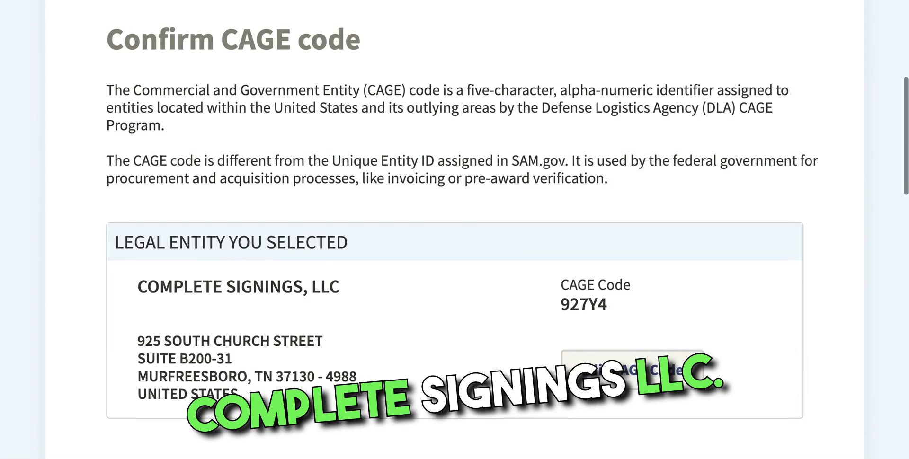
{"action": "scroll", "coordinate": [455, 230], "scroll_direction": "down", "scroll_amount": 2}
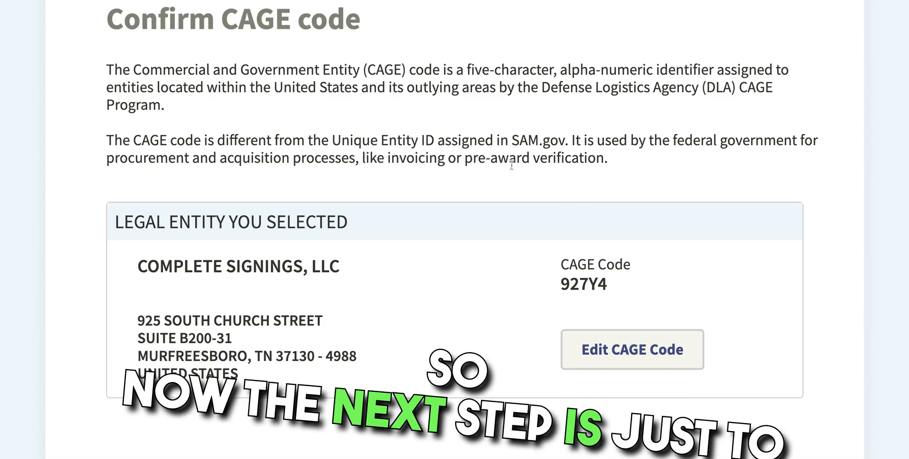
{"action": "scroll", "coordinate": [524, 190], "scroll_direction": "down", "scroll_amount": 5}
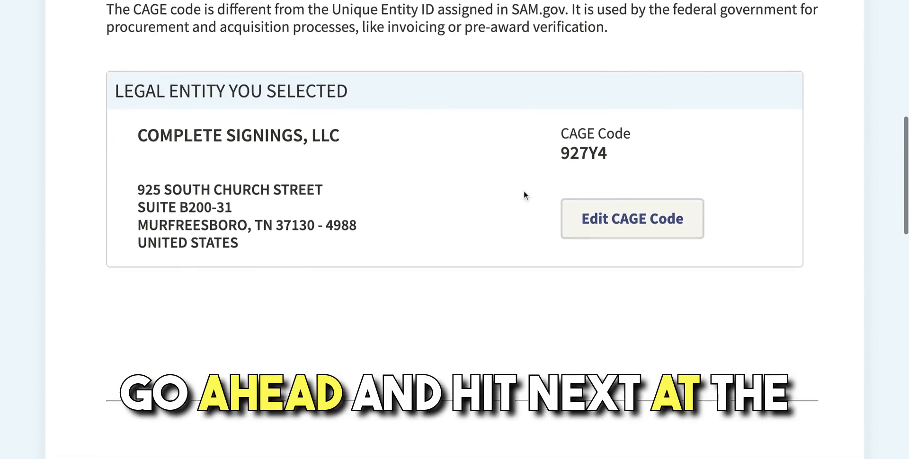
{"action": "scroll", "coordinate": [545, 196], "scroll_direction": "down", "scroll_amount": 2}
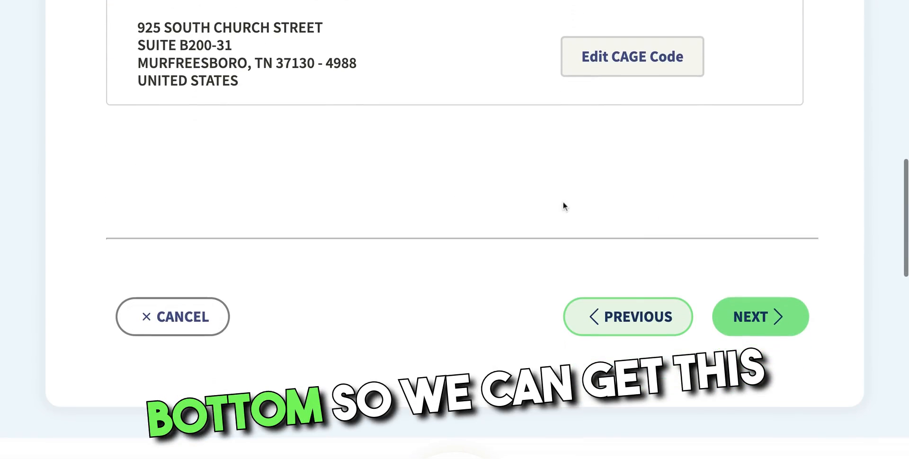
Step: Accept the existing CAGE code 927Y4 and move on
{"action": "left_click", "coordinate": [758, 334]}
{"action": "scroll", "coordinate": [758, 334], "scroll_direction": "down", "scroll_amount": 3}
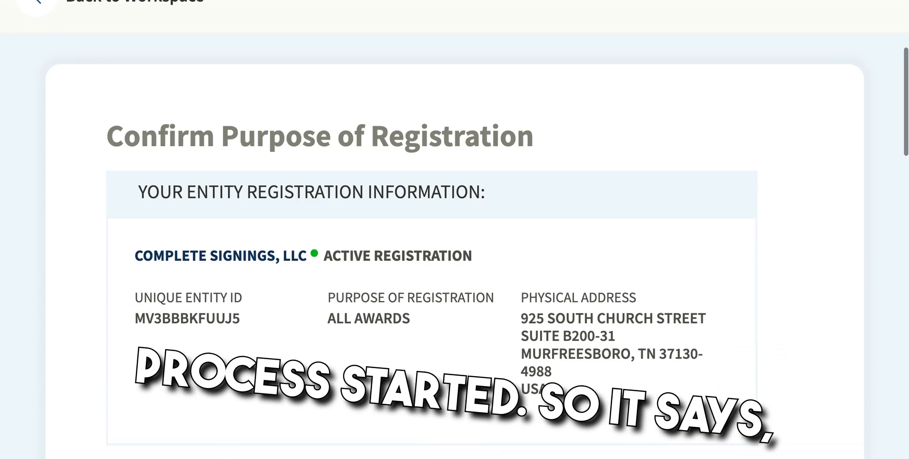
{"action": "scroll", "coordinate": [455, 227], "scroll_direction": "down", "scroll_amount": 5}
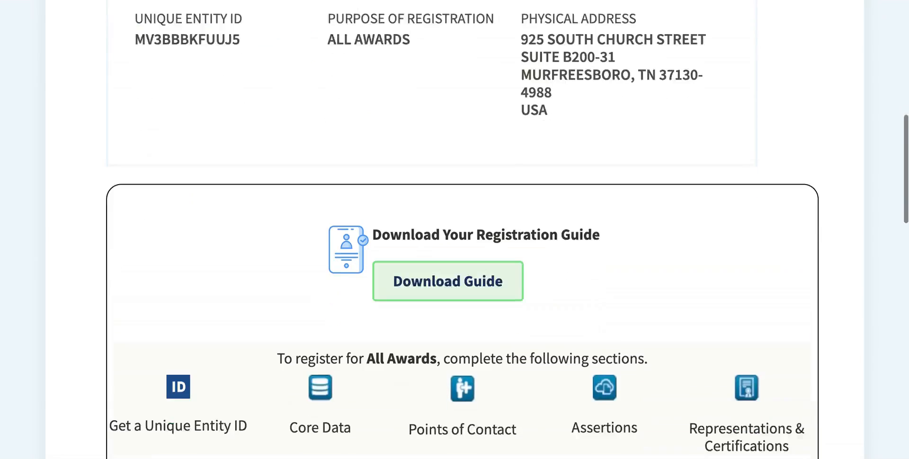
{"action": "scroll", "coordinate": [757, 350], "scroll_direction": "down", "scroll_amount": 3}
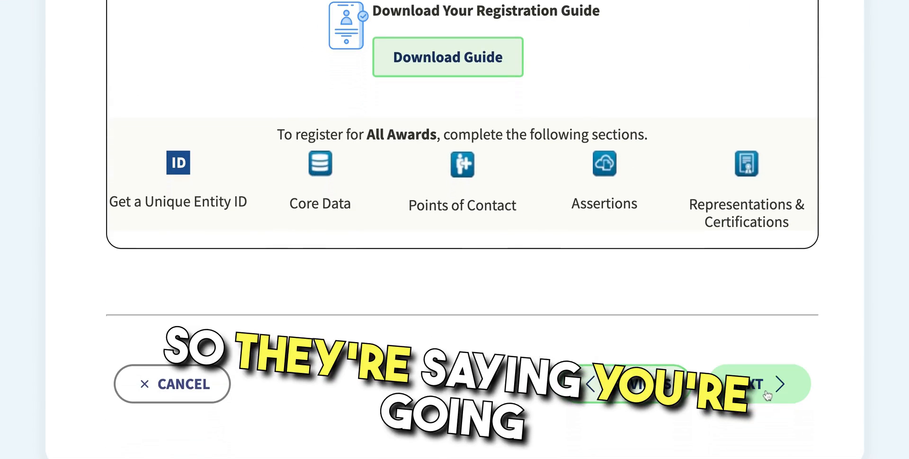
Step: Keep the All Awards purpose and confirm the legal business name and address are correct
{"action": "left_click", "coordinate": [767, 395]}
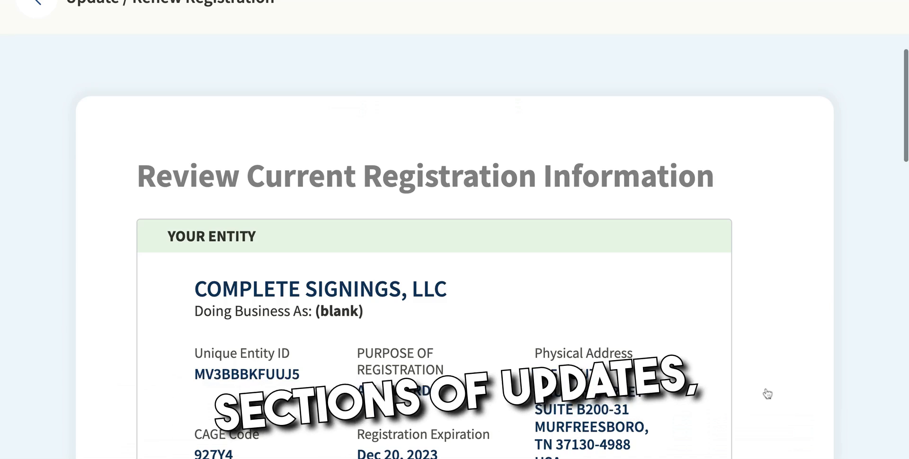
{"action": "scroll", "coordinate": [767, 394], "scroll_direction": "down", "scroll_amount": 2}
{"action": "scroll", "coordinate": [767, 394], "scroll_direction": "down", "scroll_amount": 2}
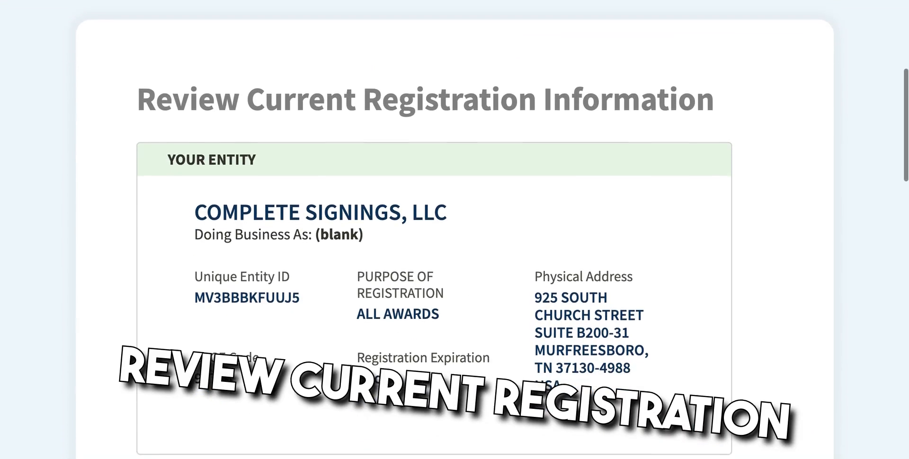
{"action": "scroll", "coordinate": [454, 237], "scroll_direction": "down", "scroll_amount": 2}
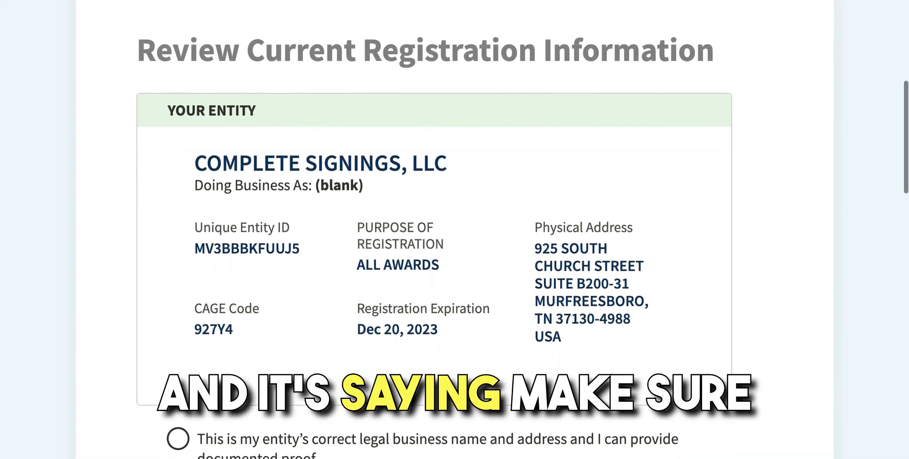
{"action": "scroll", "coordinate": [455, 237], "scroll_direction": "down", "scroll_amount": 2}
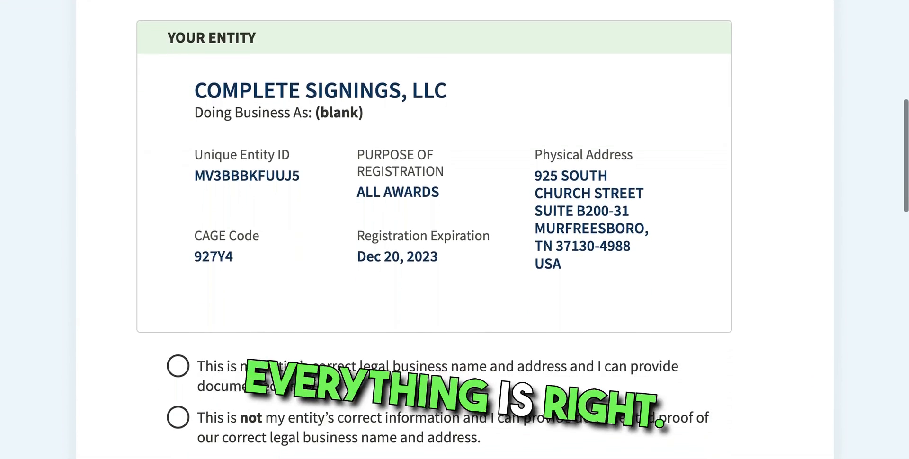
{"action": "scroll", "coordinate": [455, 237], "scroll_direction": "down", "scroll_amount": 1}
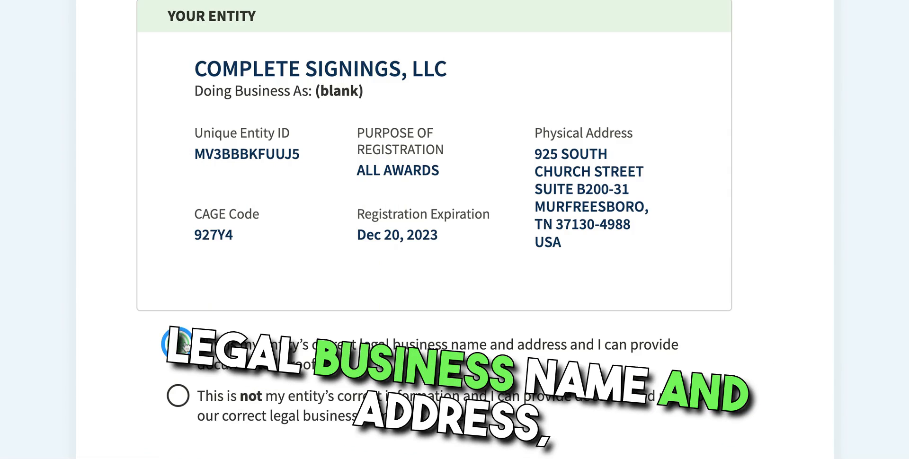
{"action": "scroll", "coordinate": [256, 350], "scroll_direction": "down", "scroll_amount": 10}
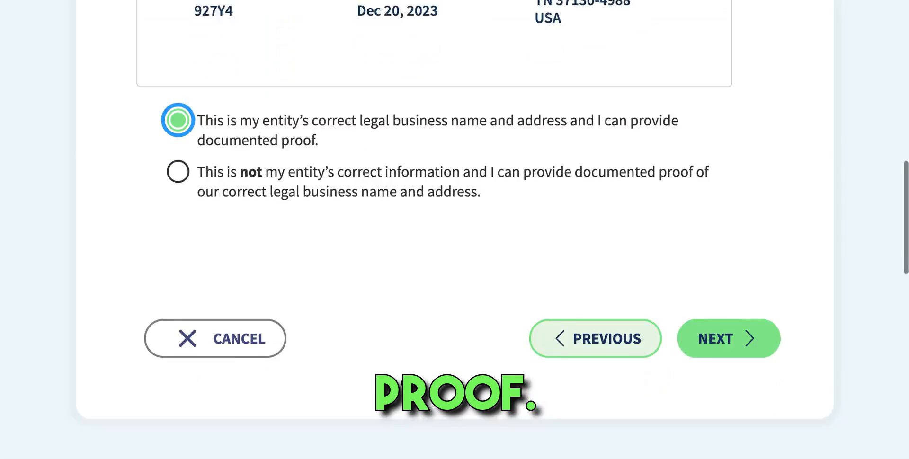
{"action": "left_click", "coordinate": [720, 305]}
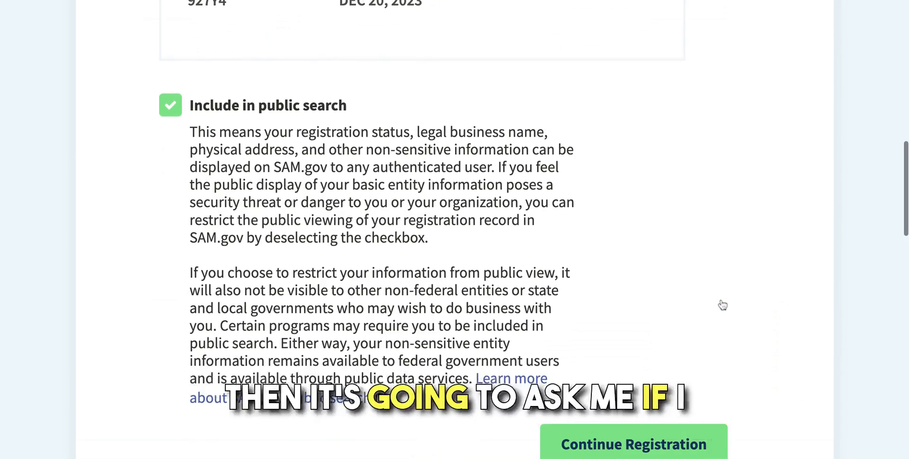
Step: Keep 'Include in public search' checked and continue to the Update / Renewal steps list
{"action": "scroll", "coordinate": [723, 305], "scroll_direction": "up", "scroll_amount": 6}
{"action": "scroll", "coordinate": [722, 305], "scroll_direction": "down", "scroll_amount": 2}
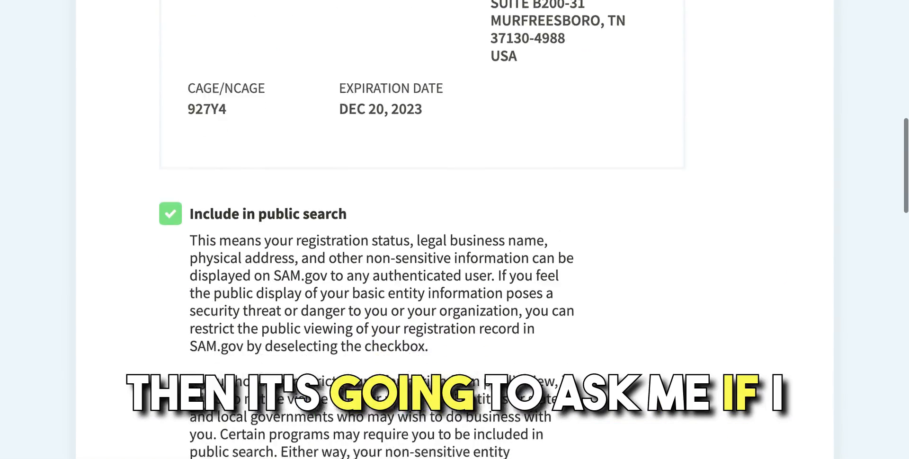
{"action": "scroll", "coordinate": [683, 290], "scroll_direction": "down", "scroll_amount": 5}
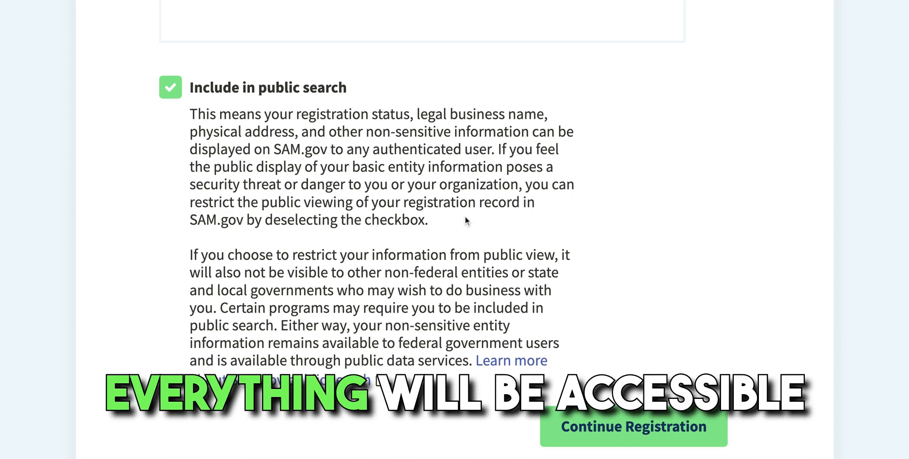
{"action": "scroll", "coordinate": [466, 220], "scroll_direction": "down", "scroll_amount": 1}
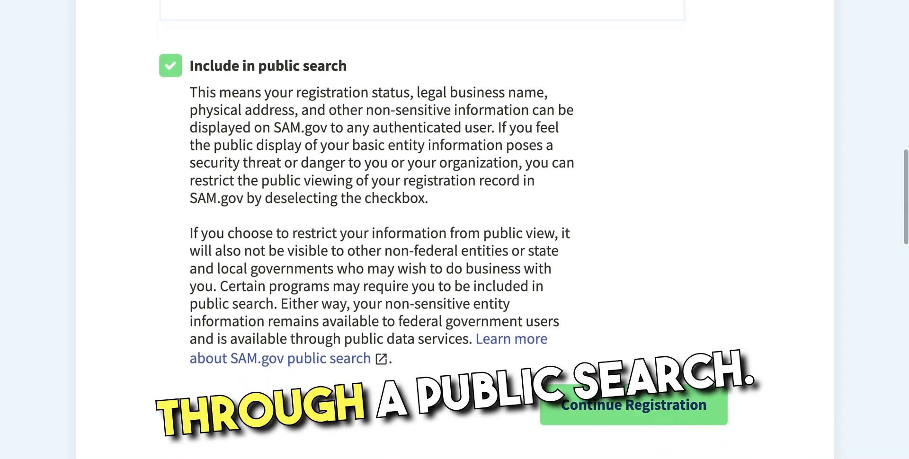
{"action": "scroll", "coordinate": [467, 219], "scroll_direction": "down", "scroll_amount": 2}
{"action": "scroll", "coordinate": [394, 219], "scroll_direction": "down", "scroll_amount": 1}
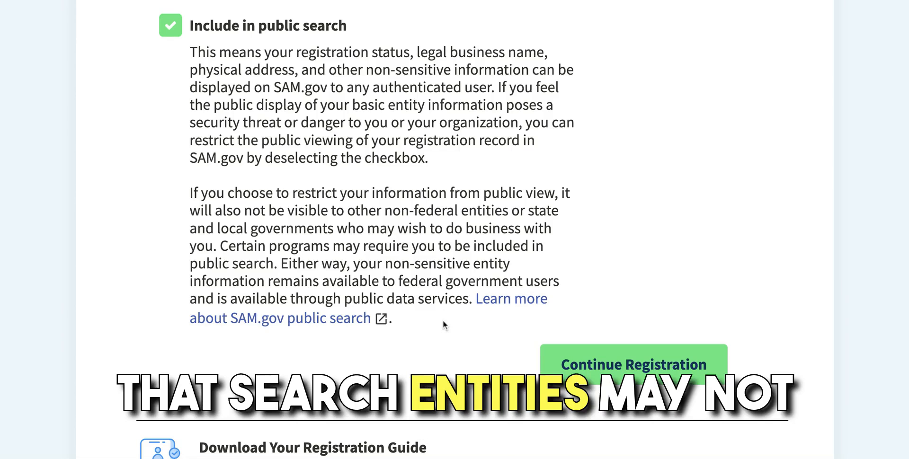
{"action": "scroll", "coordinate": [443, 325], "scroll_direction": "down", "scroll_amount": 2}
{"action": "left_click", "coordinate": [616, 278]}
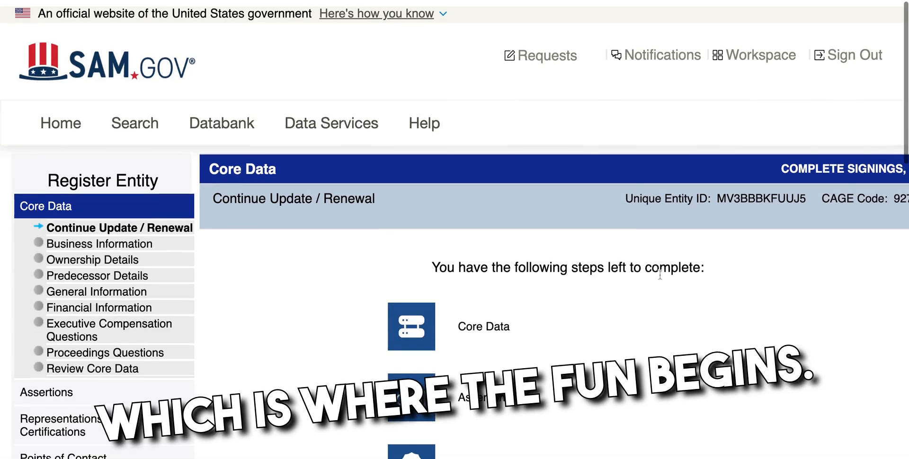
Step: Start the remaining Core Data steps from the Continue Update / Renewal page
{"action": "scroll", "coordinate": [660, 271], "scroll_direction": "down", "scroll_amount": 2}
{"action": "scroll", "coordinate": [660, 275], "scroll_direction": "right", "scroll_amount": 1}
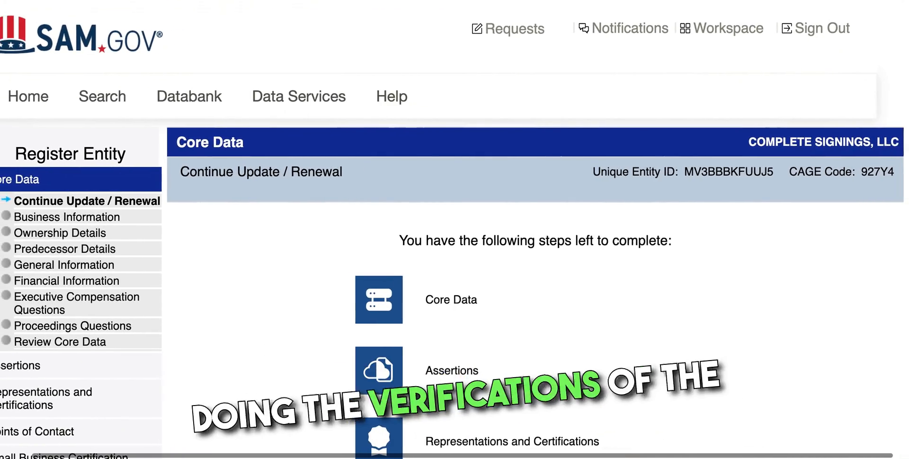
{"action": "scroll", "coordinate": [661, 275], "scroll_direction": "left", "scroll_amount": 1}
{"action": "scroll", "coordinate": [660, 275], "scroll_direction": "down", "scroll_amount": 2}
{"action": "scroll", "coordinate": [661, 275], "scroll_direction": "down", "scroll_amount": 5}
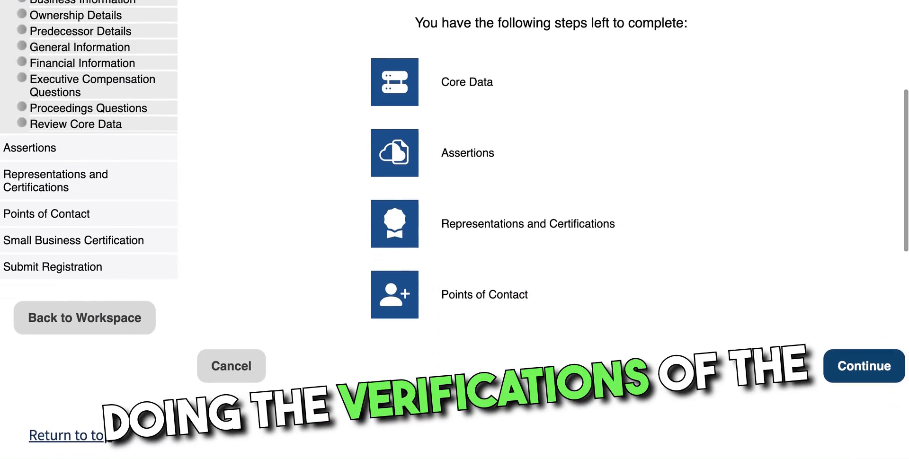
{"action": "scroll", "coordinate": [680, 283], "scroll_direction": "up", "scroll_amount": 1}
{"action": "left_click", "coordinate": [873, 386]}
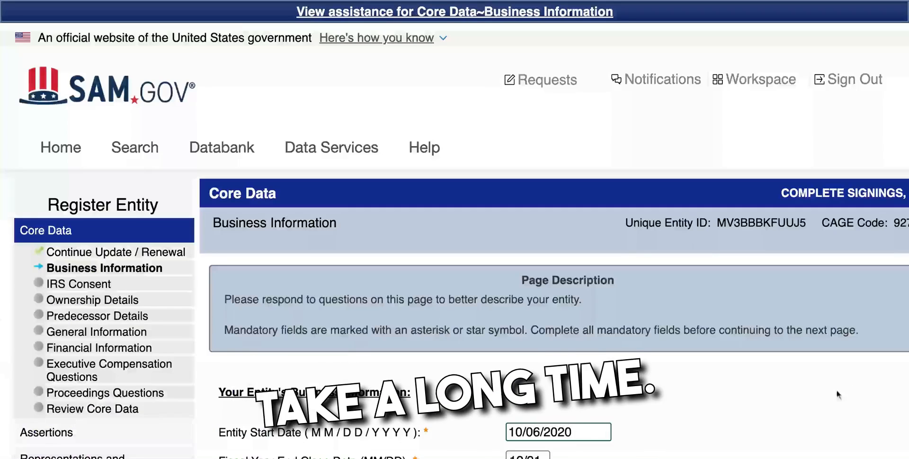
Step: Review the Business Information fields down the page
{"action": "scroll", "coordinate": [814, 391], "scroll_direction": "down", "scroll_amount": 3}
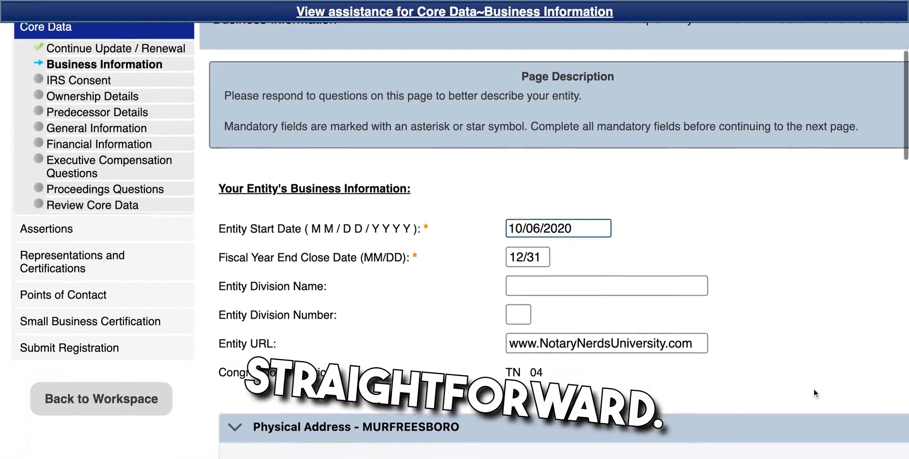
{"action": "scroll", "coordinate": [814, 388], "scroll_direction": "down", "scroll_amount": 3}
{"action": "scroll", "coordinate": [559, 236], "scroll_direction": "down", "scroll_amount": 5}
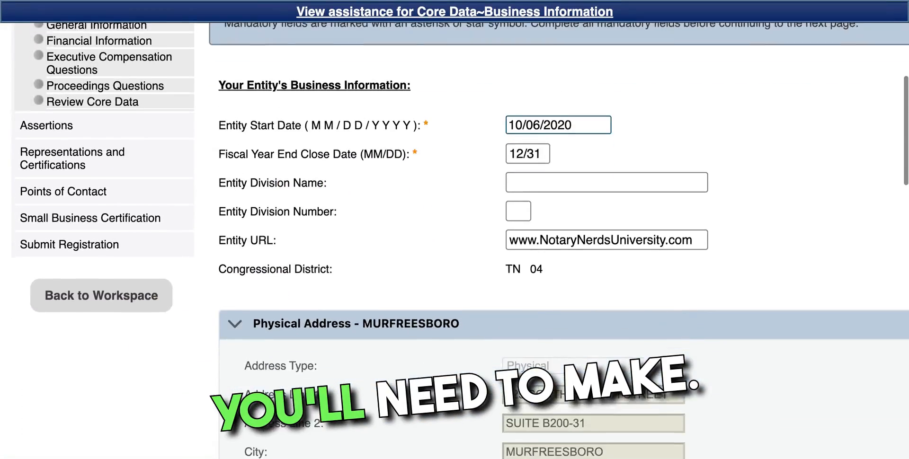
{"action": "scroll", "coordinate": [559, 236], "scroll_direction": "down", "scroll_amount": 5}
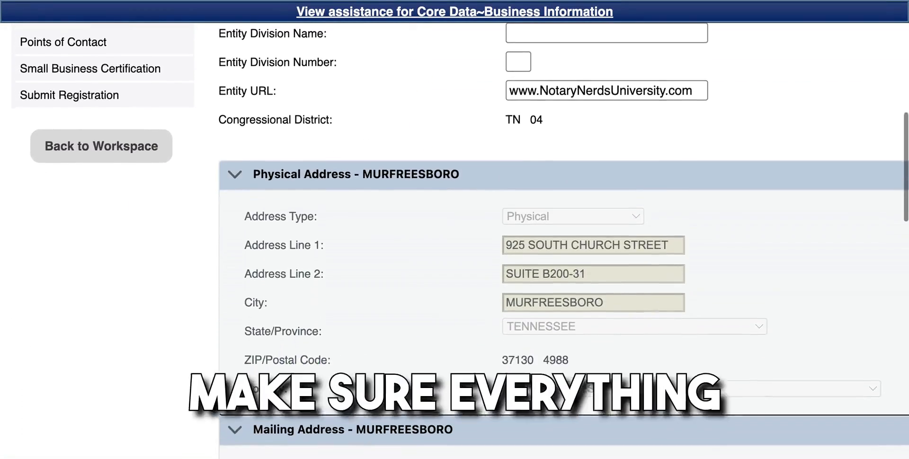
{"action": "scroll", "coordinate": [559, 236], "scroll_direction": "down", "scroll_amount": 4}
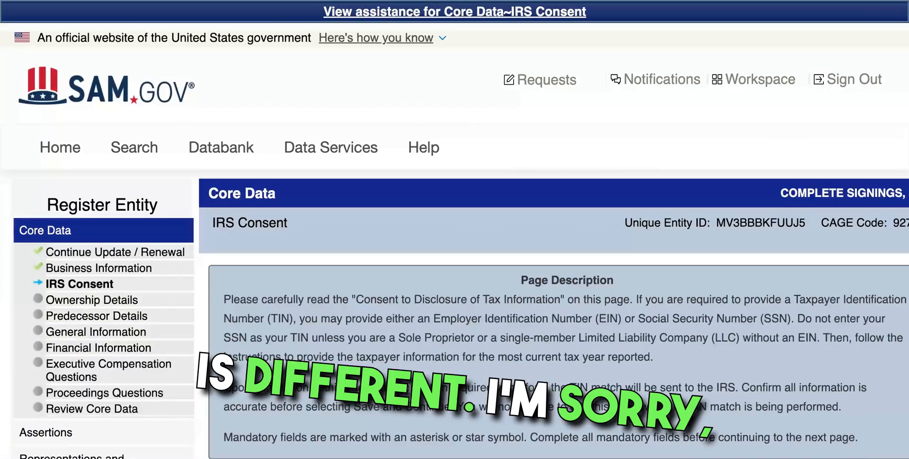
{"action": "scroll", "coordinate": [805, 393], "scroll_direction": "right", "scroll_amount": 2}
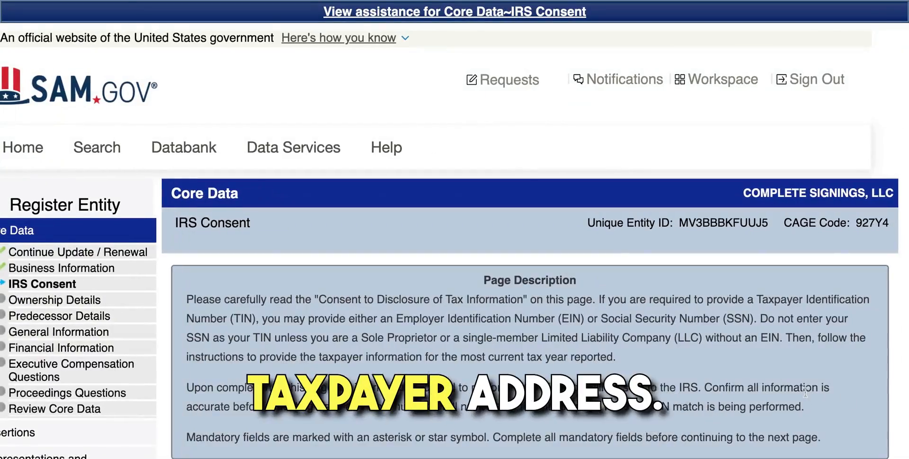
Step: Read through the IRS Consent page down to the Tax Year field
{"action": "scroll", "coordinate": [806, 393], "scroll_direction": "down", "scroll_amount": 3}
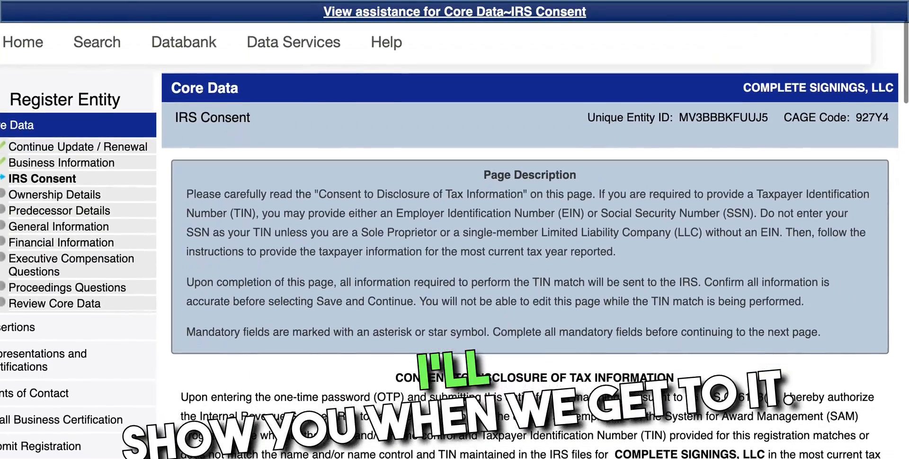
{"action": "scroll", "coordinate": [805, 393], "scroll_direction": "down", "scroll_amount": 4}
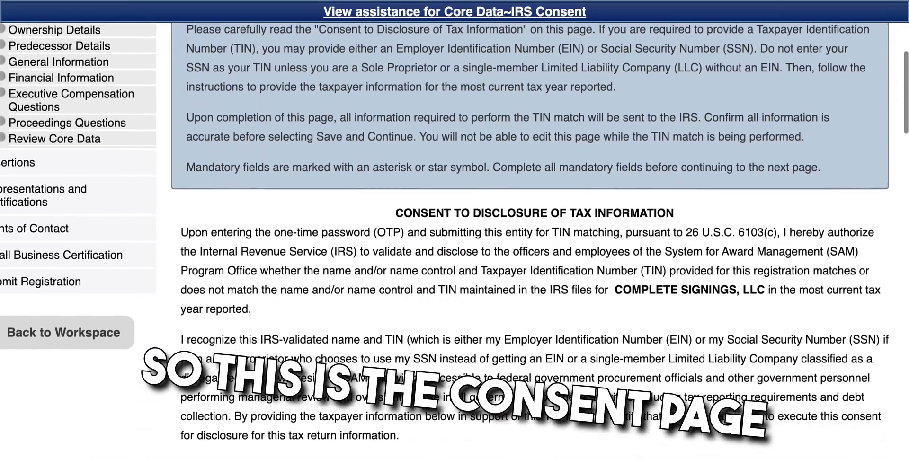
{"action": "scroll", "coordinate": [530, 241], "scroll_direction": "down", "scroll_amount": 3}
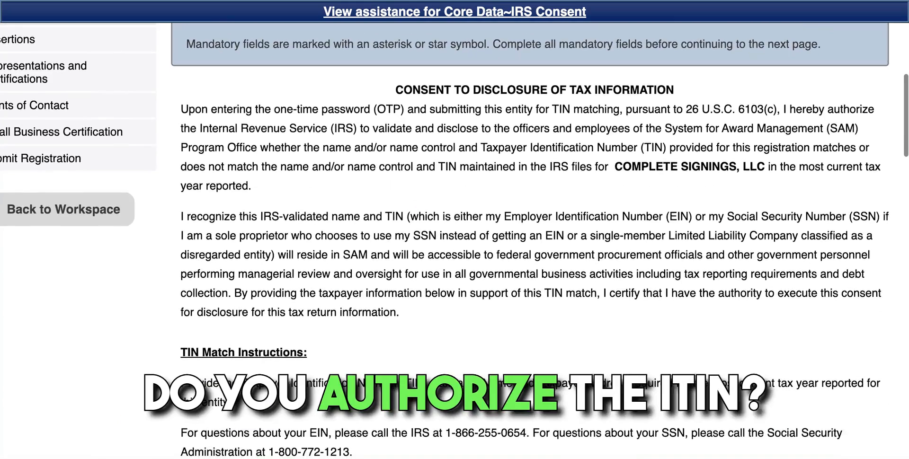
{"action": "scroll", "coordinate": [531, 242], "scroll_direction": "down", "scroll_amount": 1}
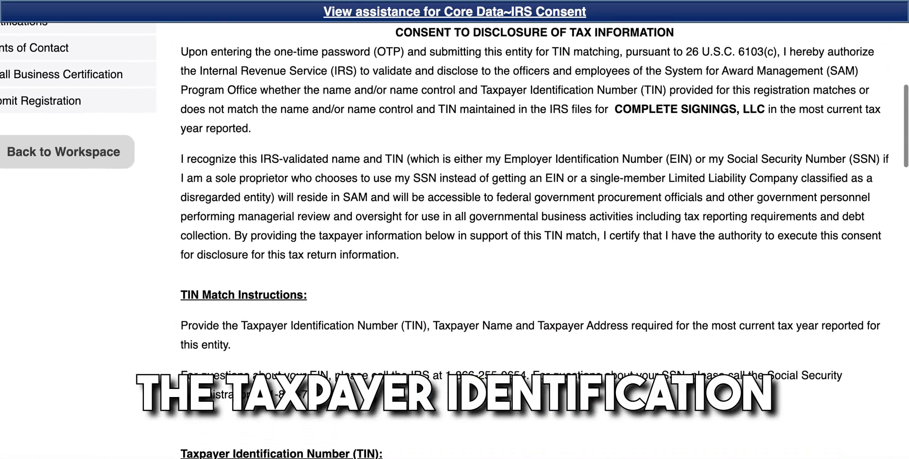
{"action": "scroll", "coordinate": [531, 242], "scroll_direction": "down", "scroll_amount": 3}
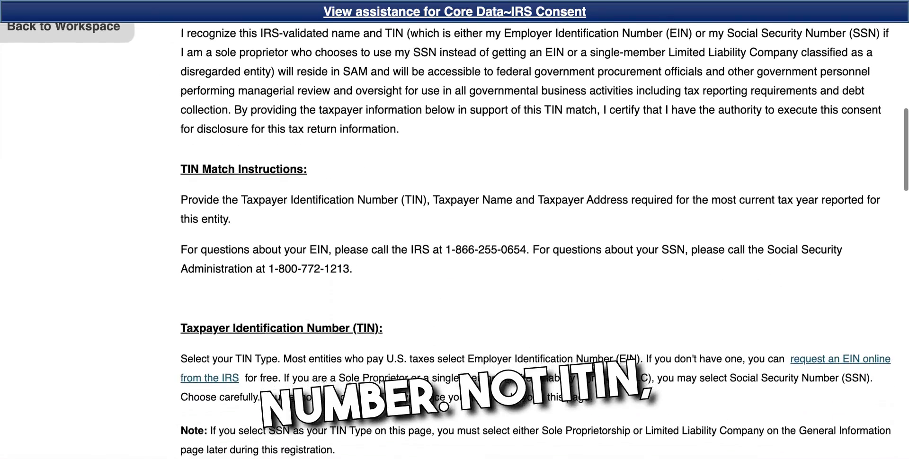
{"action": "scroll", "coordinate": [530, 241], "scroll_direction": "down", "scroll_amount": 3}
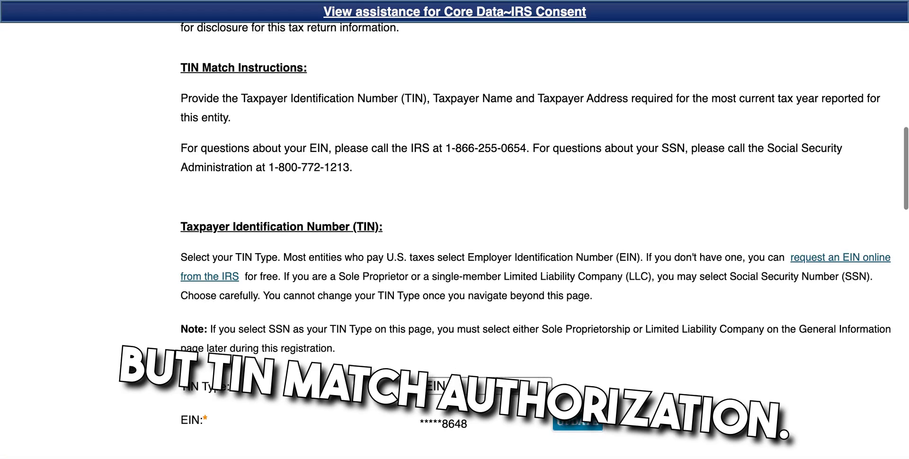
{"action": "scroll", "coordinate": [530, 241], "scroll_direction": "down", "scroll_amount": 1}
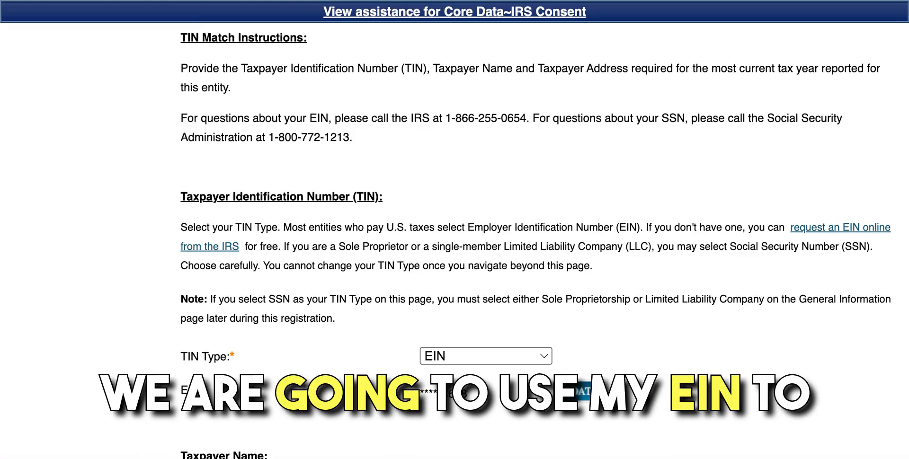
{"action": "scroll", "coordinate": [530, 242], "scroll_direction": "down", "scroll_amount": 3}
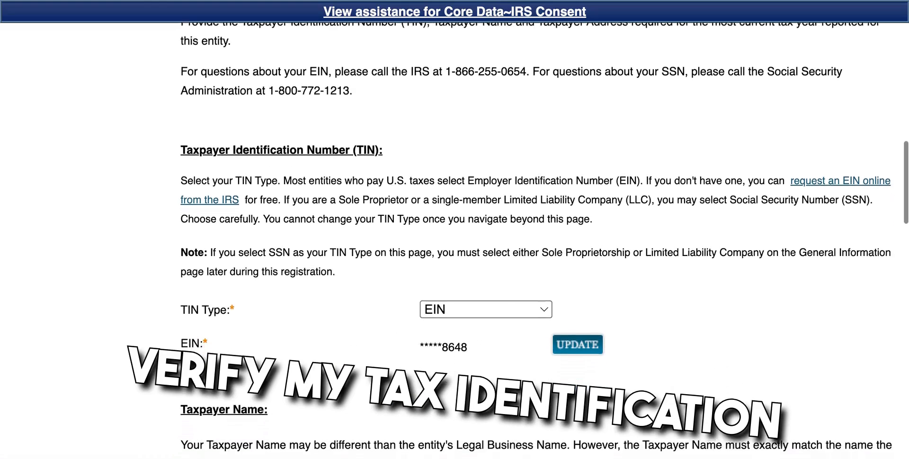
{"action": "scroll", "coordinate": [531, 241], "scroll_direction": "down", "scroll_amount": 6}
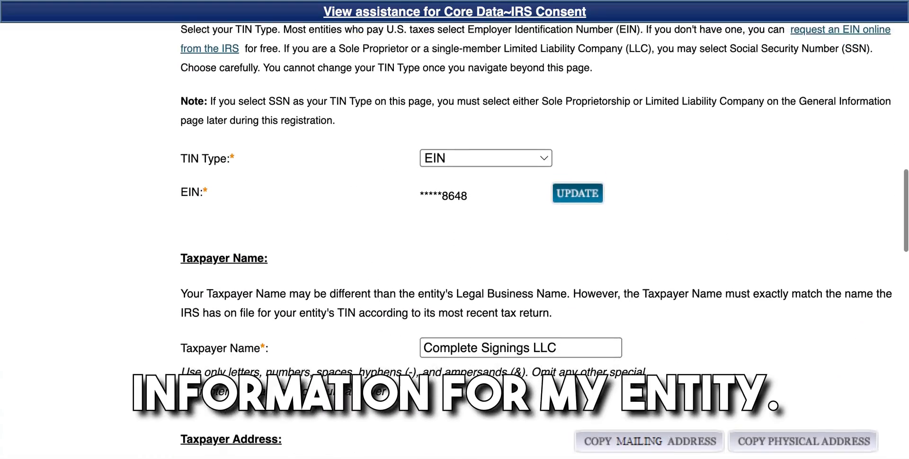
{"action": "scroll", "coordinate": [531, 242], "scroll_direction": "down", "scroll_amount": 5}
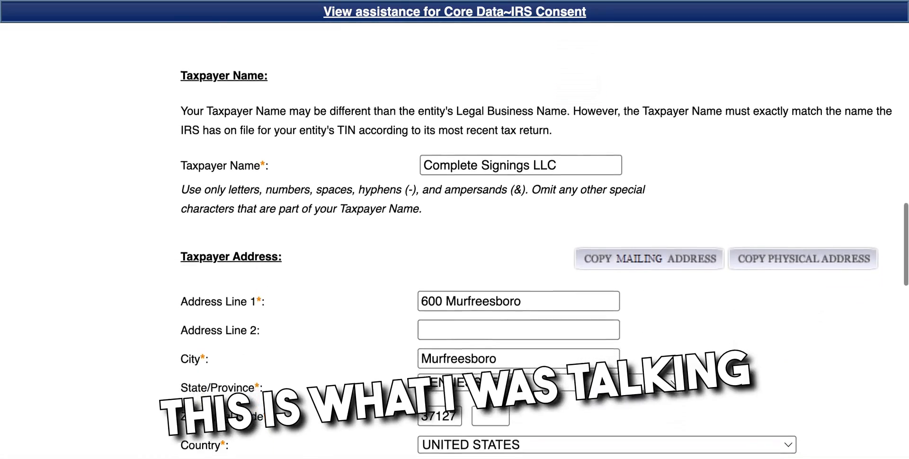
{"action": "scroll", "coordinate": [530, 241], "scroll_direction": "down", "scroll_amount": 3}
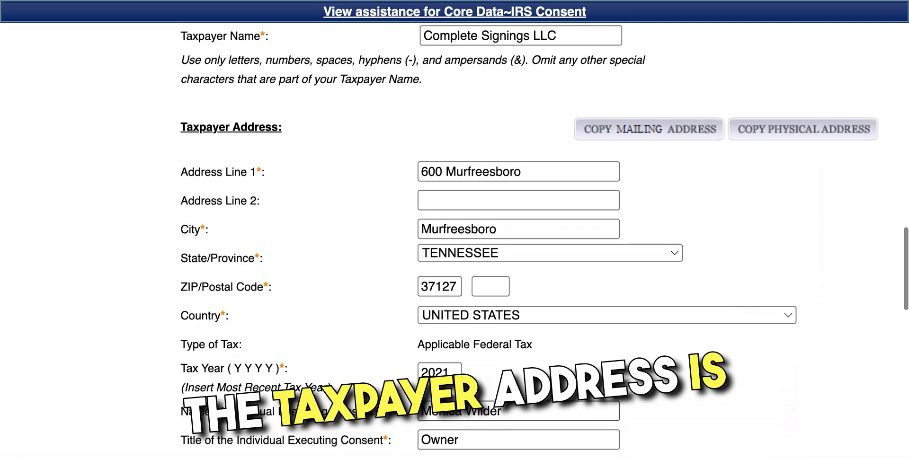
{"action": "scroll", "coordinate": [530, 242], "scroll_direction": "down", "scroll_amount": 1}
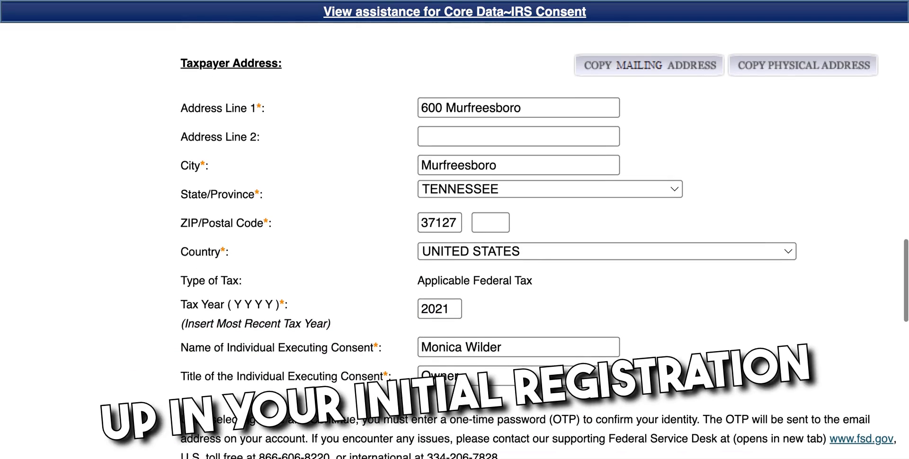
{"action": "scroll", "coordinate": [531, 241], "scroll_direction": "down", "scroll_amount": 1}
{"action": "scroll", "coordinate": [530, 241], "scroll_direction": "down", "scroll_amount": 1}
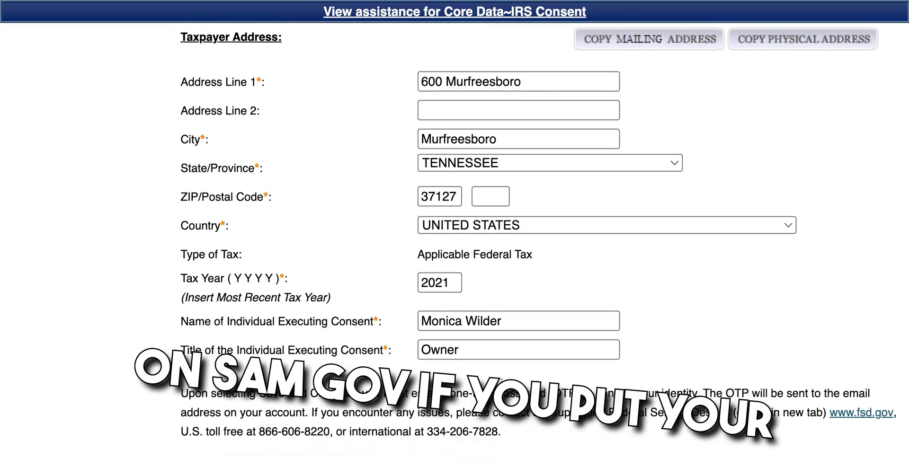
Step: Change the Tax Year from 2021 to 2022 and save the IRS Consent page
{"action": "left_click", "coordinate": [457, 283]}
{"action": "key", "text": "BackSpace"}
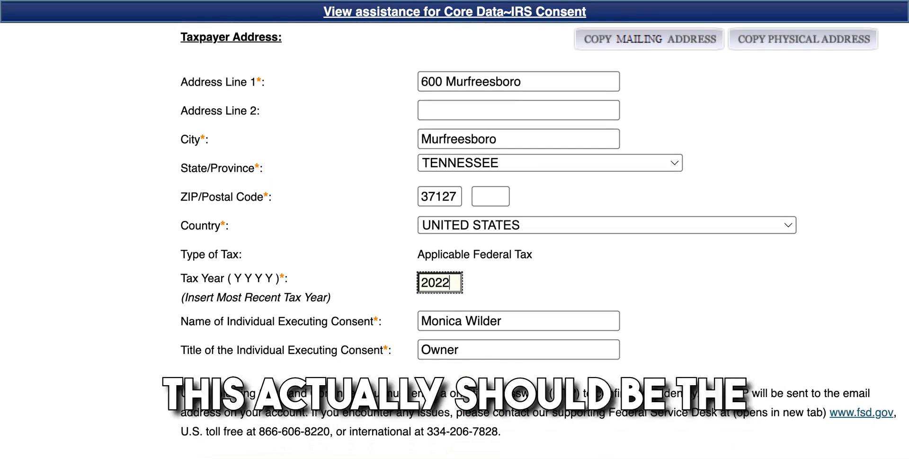
{"action": "left_click", "coordinate": [705, 318]}
{"action": "scroll", "coordinate": [706, 317], "scroll_direction": "down", "scroll_amount": 2}
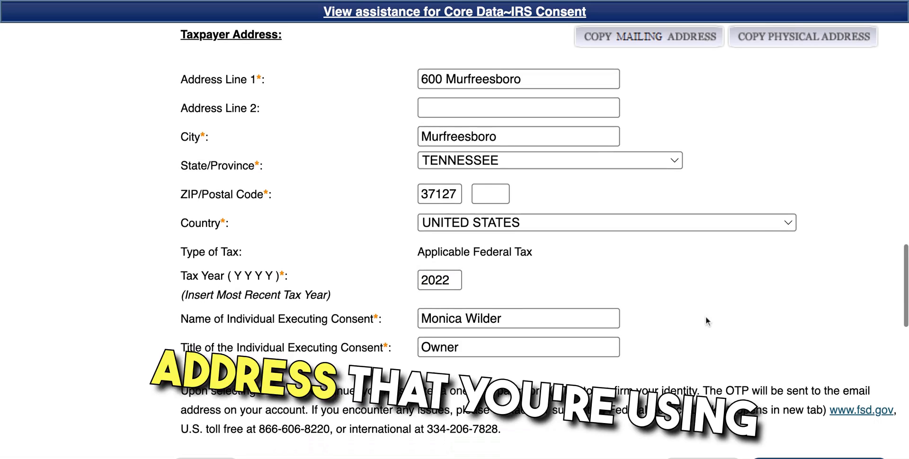
{"action": "left_click", "coordinate": [789, 410]}
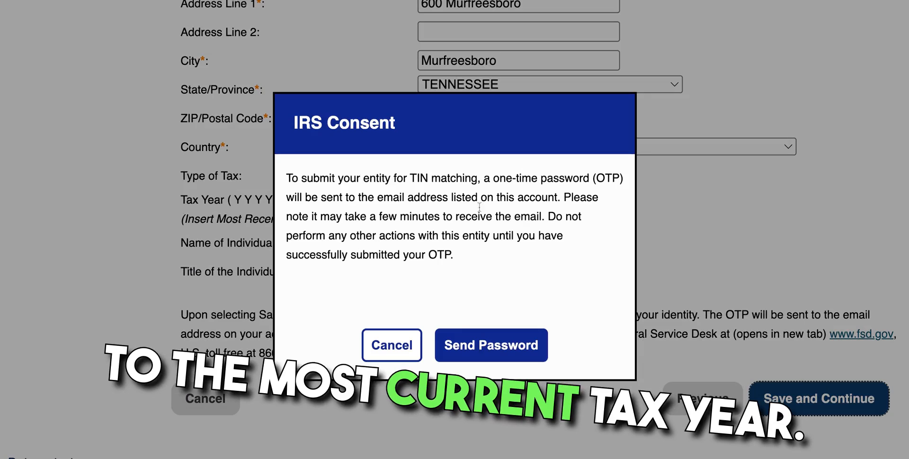
Step: Have a one-time password e-mailed, enter the received code, and confirm it
{"action": "left_click", "coordinate": [492, 347]}
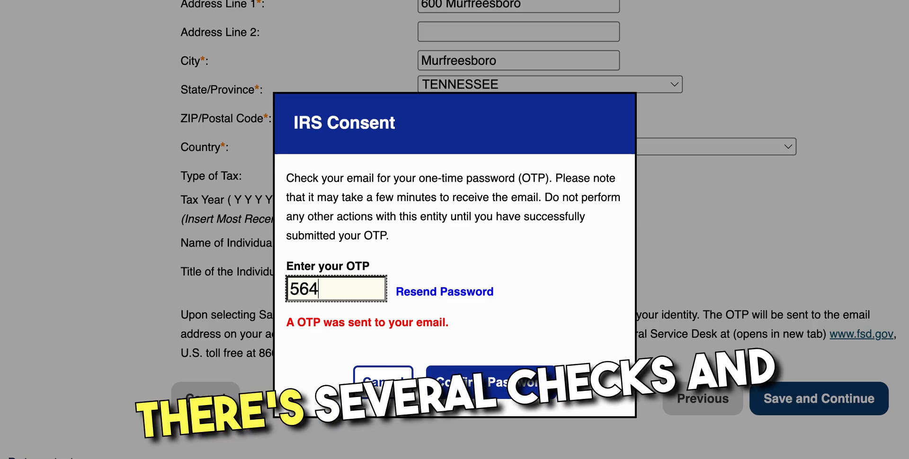
{"action": "type", "text": "95"}
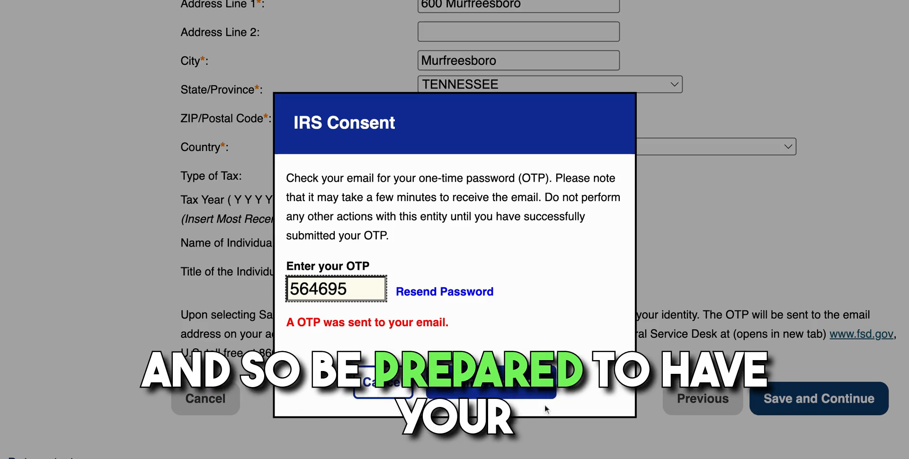
{"action": "left_click", "coordinate": [516, 391]}
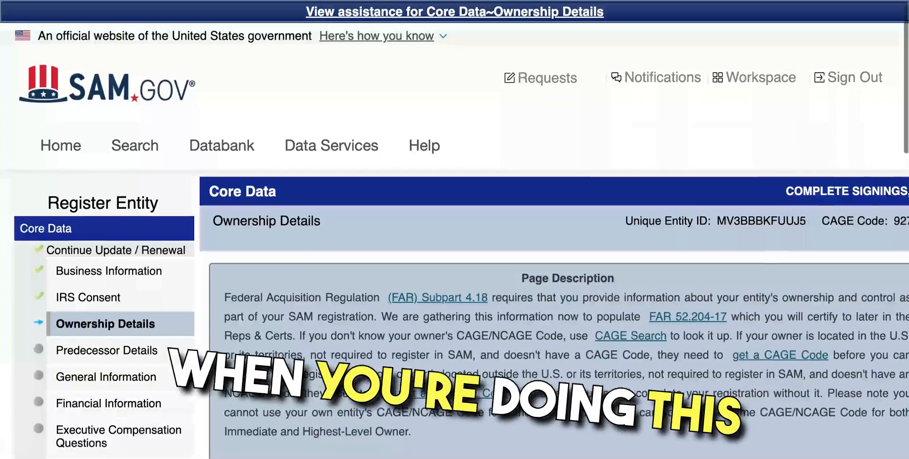
Step: Save Ownership Details with No selected
{"action": "scroll", "coordinate": [517, 397], "scroll_direction": "down", "scroll_amount": 1}
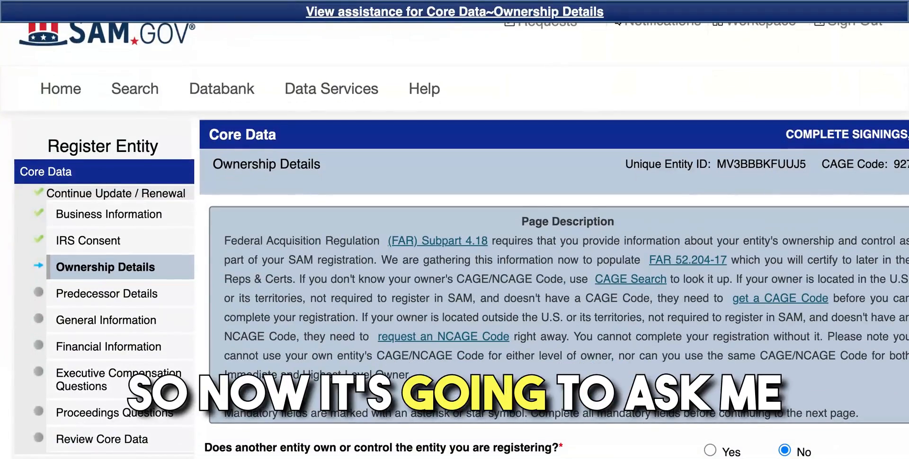
{"action": "scroll", "coordinate": [455, 240], "scroll_direction": "down", "scroll_amount": 2}
{"action": "scroll", "coordinate": [556, 379], "scroll_direction": "down", "scroll_amount": 2}
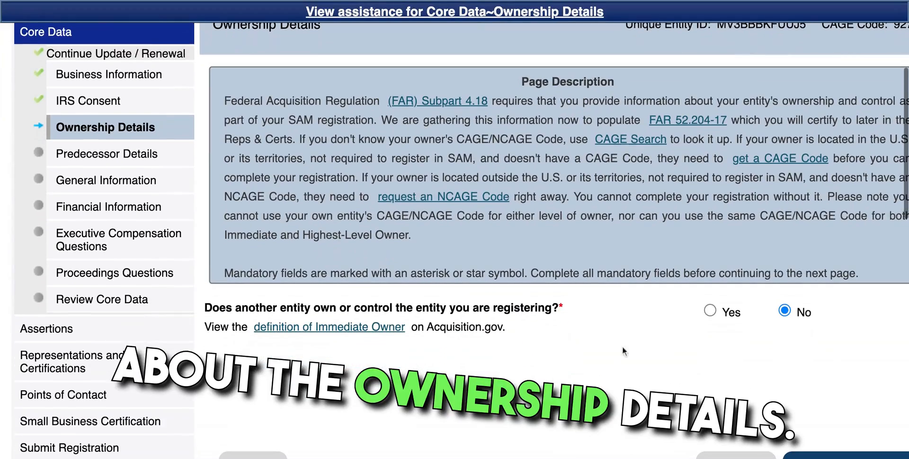
{"action": "scroll", "coordinate": [800, 346], "scroll_direction": "down", "scroll_amount": 1}
{"action": "scroll", "coordinate": [800, 346], "scroll_direction": "down", "scroll_amount": 1}
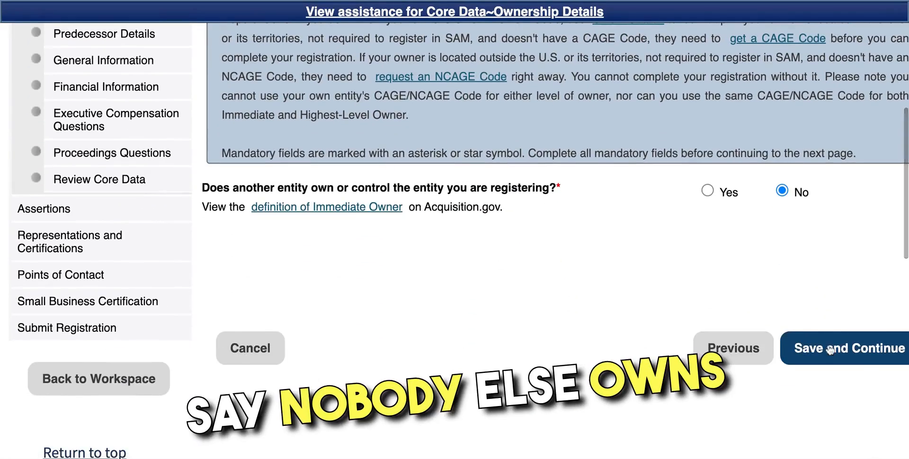
{"action": "left_click", "coordinate": [829, 349]}
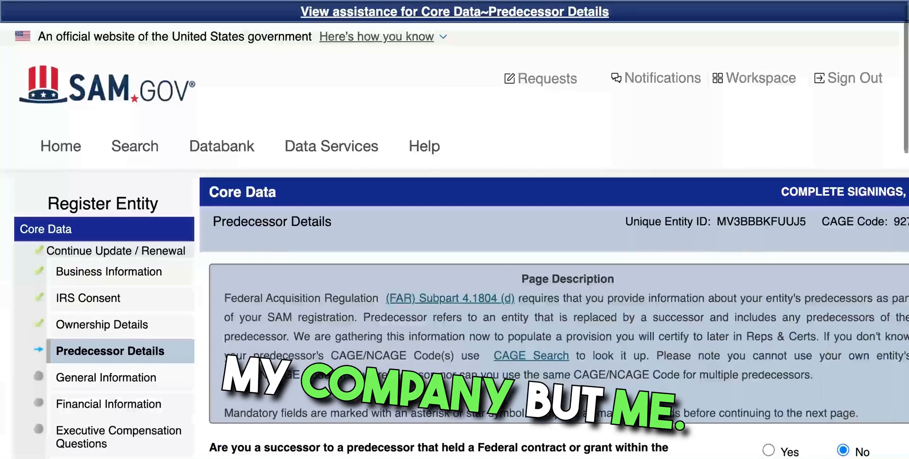
Step: Save Predecessor Details with No selected
{"action": "scroll", "coordinate": [830, 351], "scroll_direction": "down", "scroll_amount": 3}
{"action": "scroll", "coordinate": [554, 242], "scroll_direction": "down", "scroll_amount": 1}
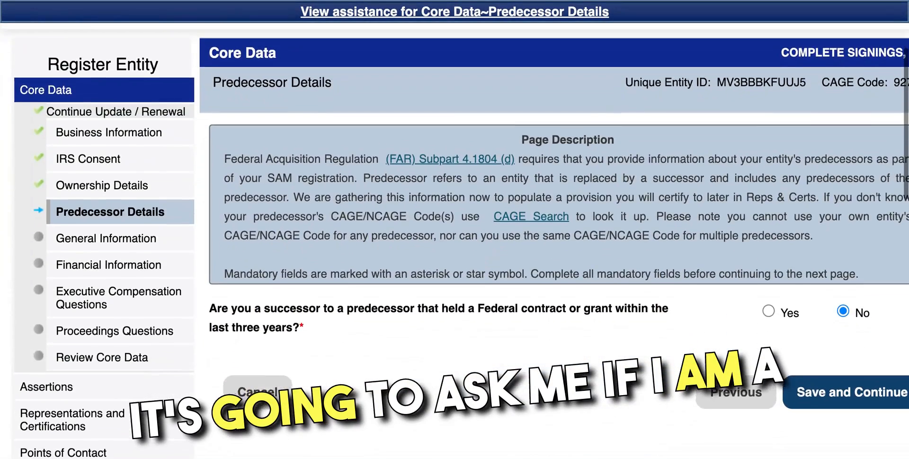
{"action": "scroll", "coordinate": [834, 367], "scroll_direction": "down", "scroll_amount": 1}
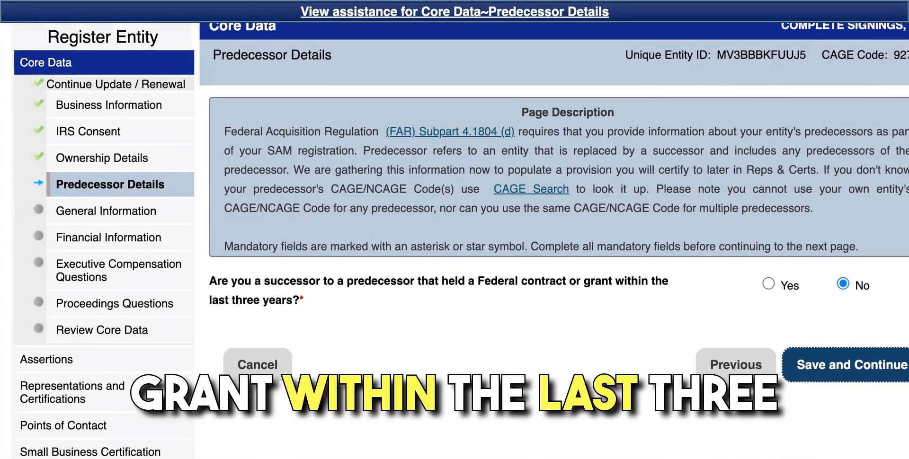
{"action": "left_click", "coordinate": [851, 365]}
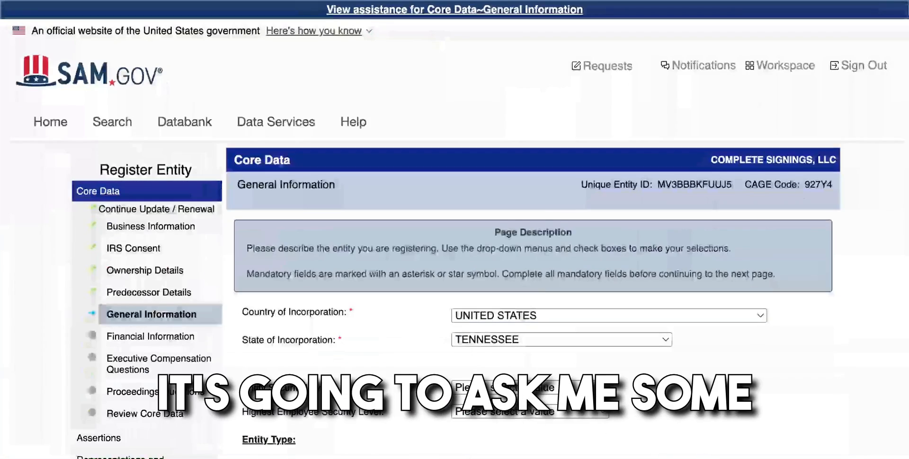
Step: Set Entity Security Level and Highest Employee Security Level to Not Applicable
{"action": "scroll", "coordinate": [455, 236], "scroll_direction": "down", "scroll_amount": 3}
{"action": "scroll", "coordinate": [455, 237], "scroll_direction": "down", "scroll_amount": 3}
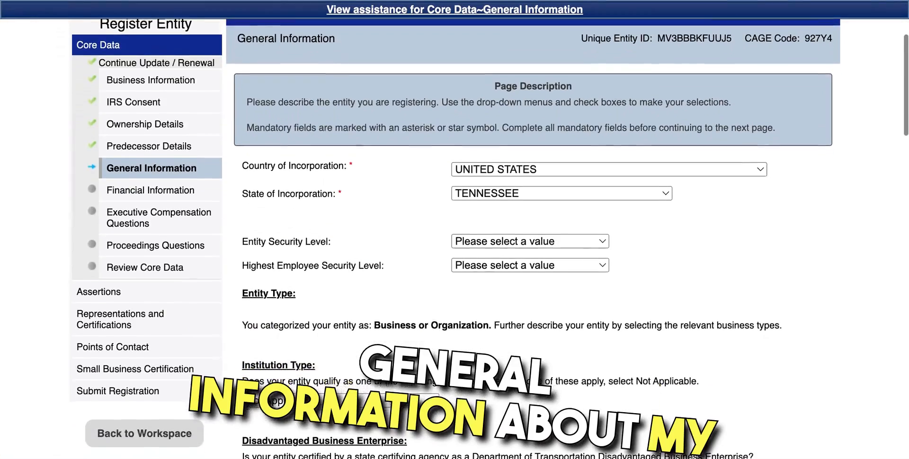
{"action": "scroll", "coordinate": [455, 237], "scroll_direction": "down", "scroll_amount": 1}
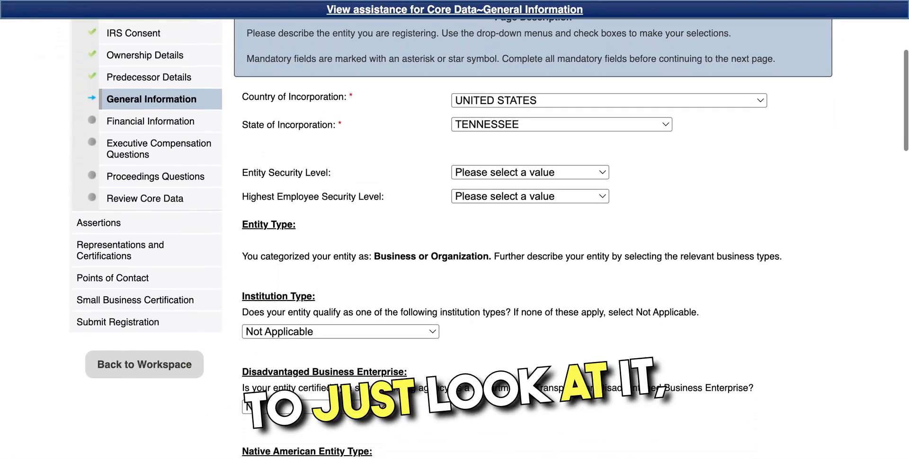
{"action": "scroll", "coordinate": [820, 361], "scroll_direction": "down", "scroll_amount": 2}
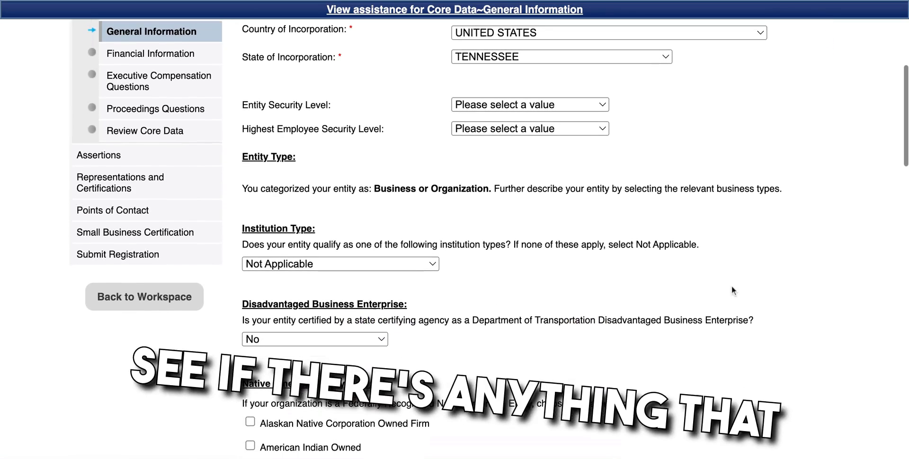
{"action": "left_click", "coordinate": [602, 105]}
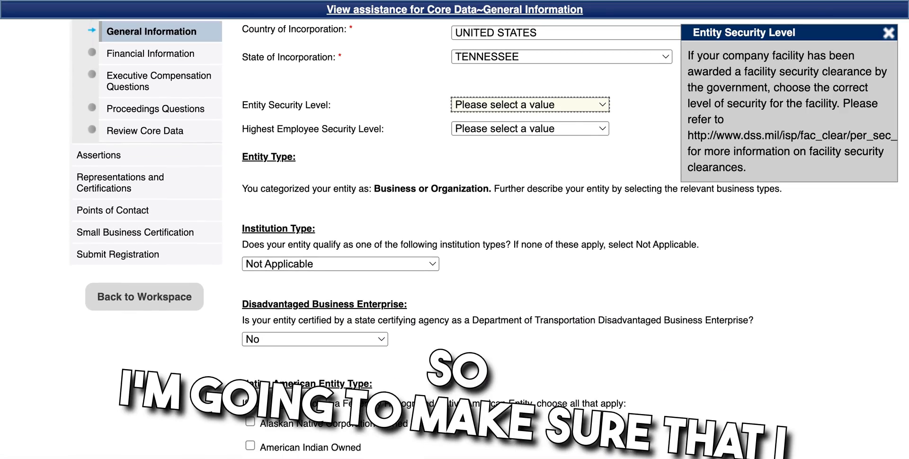
{"action": "left_click", "coordinate": [567, 118]}
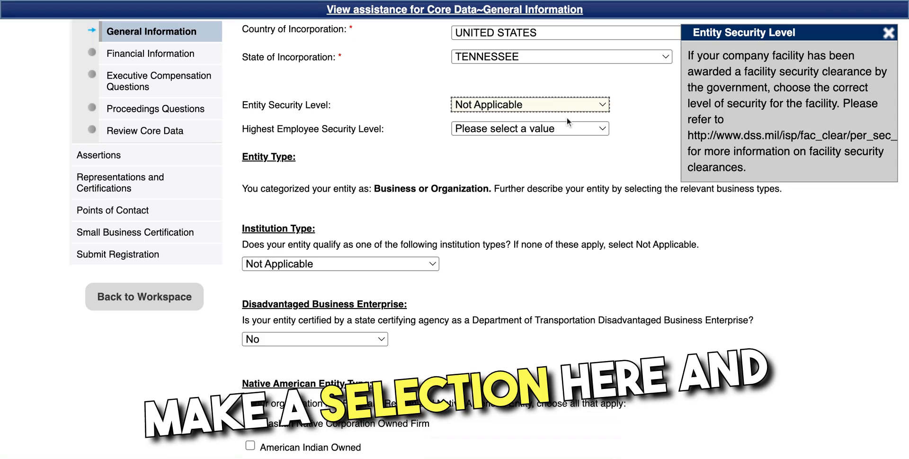
{"action": "left_click", "coordinate": [590, 124]}
{"action": "left_click", "coordinate": [573, 146]}
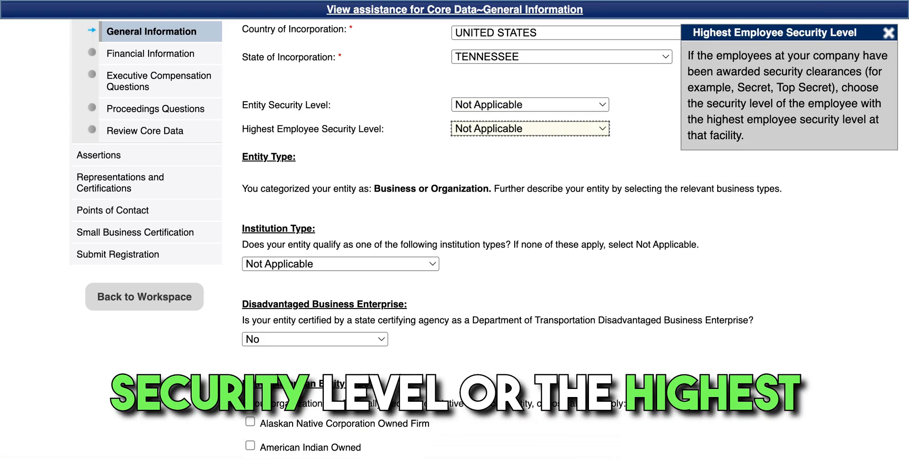
Step: Confirm Institution Type is Not Applicable and Disadvantaged Business Enterprise is No
{"action": "scroll", "coordinate": [542, 225], "scroll_direction": "down", "scroll_amount": 3}
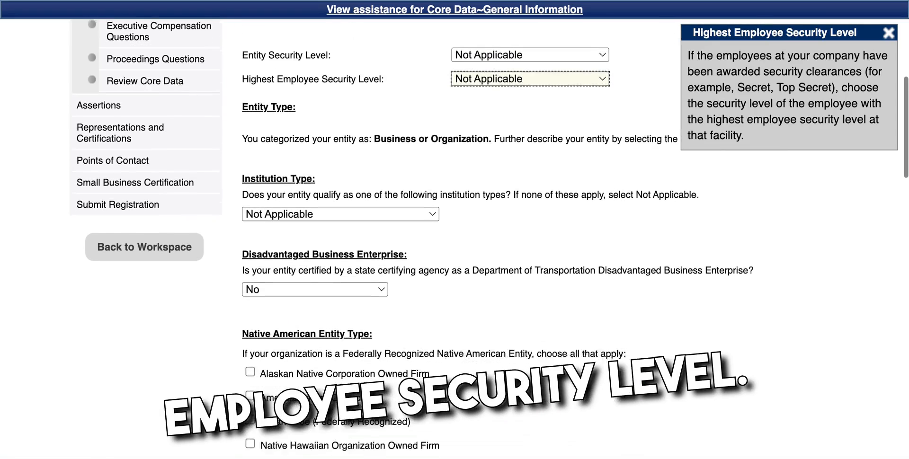
{"action": "left_click", "coordinate": [435, 196]}
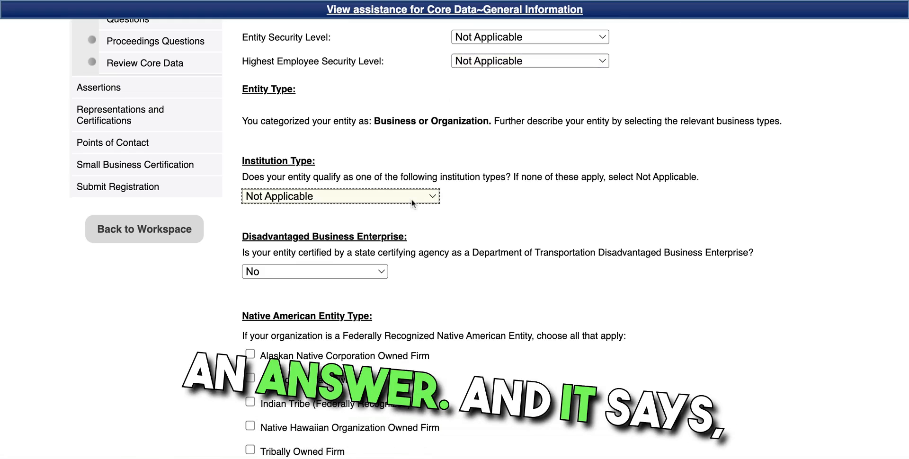
{"action": "scroll", "coordinate": [417, 202], "scroll_direction": "down", "scroll_amount": 3}
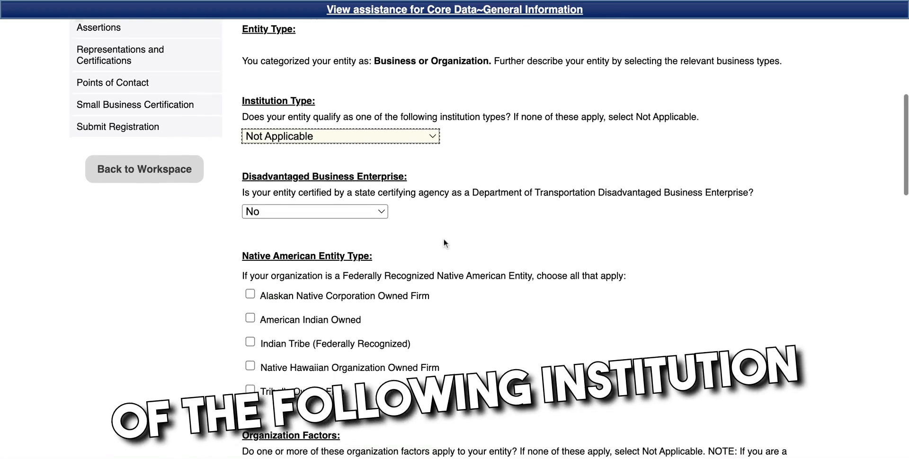
{"action": "scroll", "coordinate": [444, 243], "scroll_direction": "down", "scroll_amount": 2}
{"action": "left_click", "coordinate": [382, 164]}
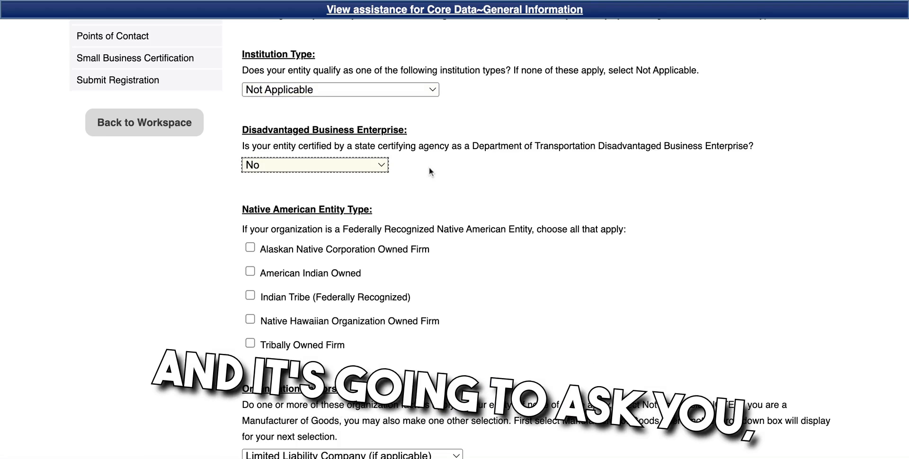
{"action": "scroll", "coordinate": [440, 226], "scroll_direction": "down", "scroll_amount": 3}
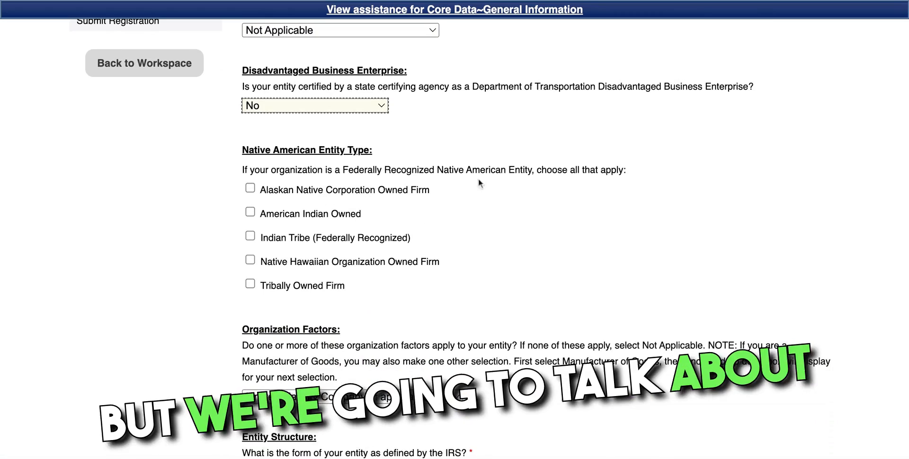
{"action": "scroll", "coordinate": [474, 201], "scroll_direction": "down", "scroll_amount": 1}
{"action": "scroll", "coordinate": [474, 199], "scroll_direction": "down", "scroll_amount": 8}
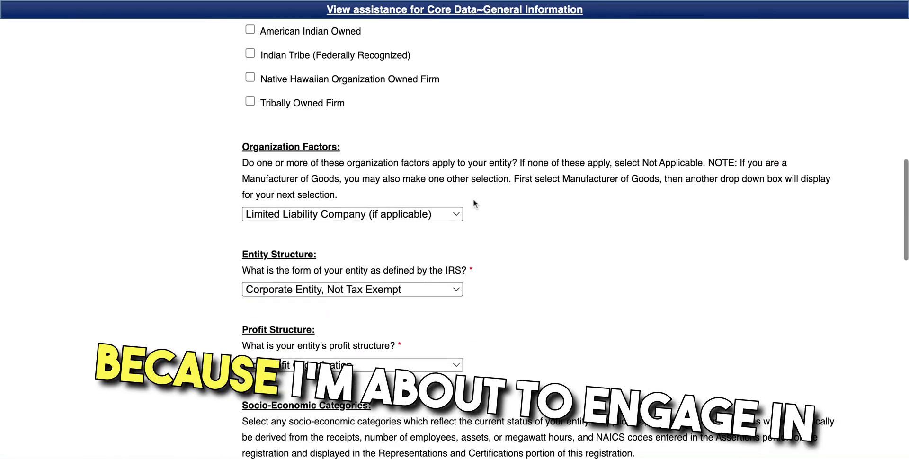
Step: Confirm Organization Factors LLC, Entity Structure Corporate Entity Not Tax Exempt, and Profit Structure For-Profit
{"action": "scroll", "coordinate": [446, 176], "scroll_direction": "down", "scroll_amount": 2}
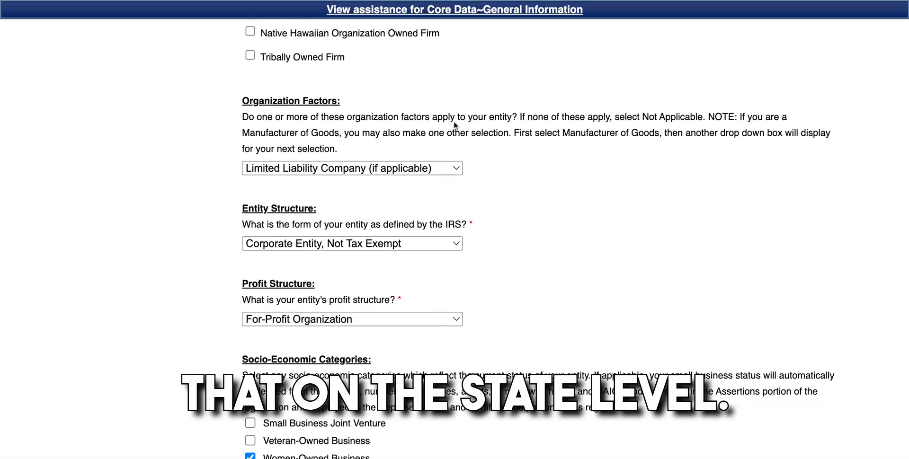
{"action": "left_click", "coordinate": [458, 170]}
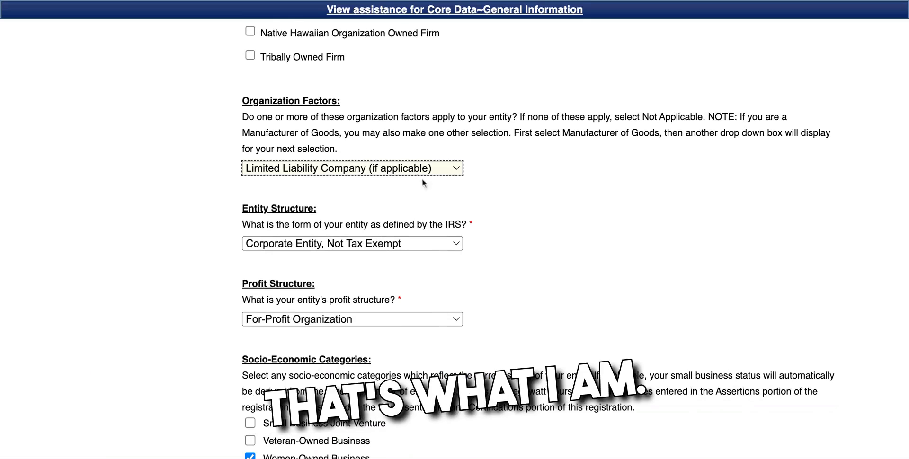
{"action": "left_click", "coordinate": [454, 244]}
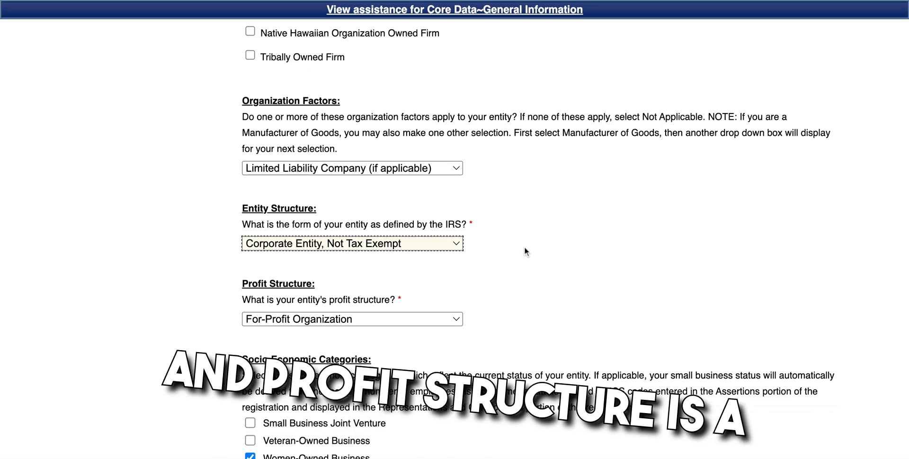
{"action": "scroll", "coordinate": [524, 246], "scroll_direction": "down", "scroll_amount": 2}
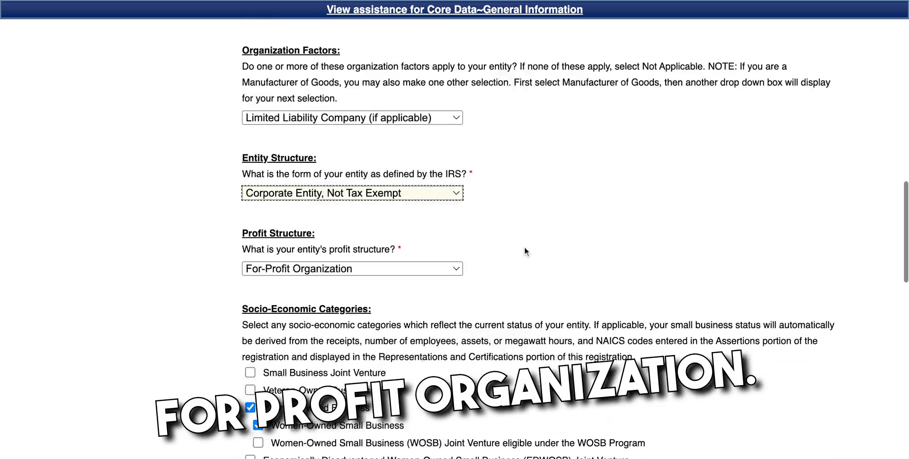
{"action": "scroll", "coordinate": [524, 251], "scroll_direction": "down", "scroll_amount": 3}
{"action": "left_click", "coordinate": [396, 193]}
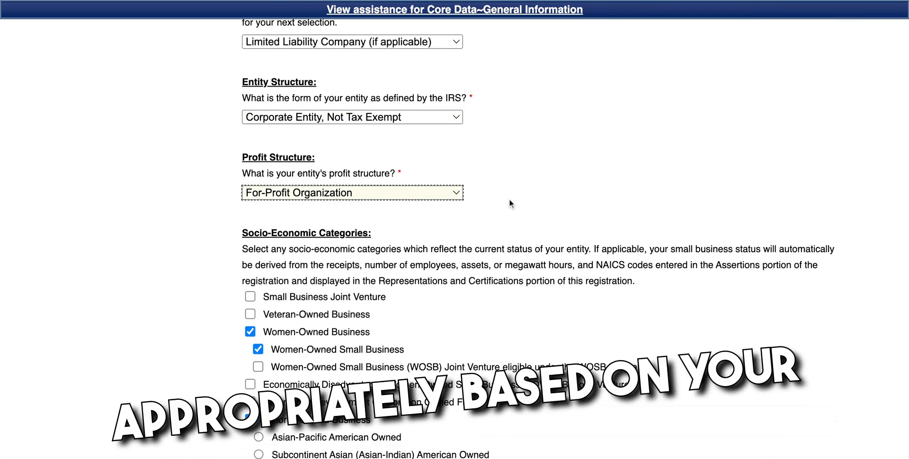
Step: Read the EDWOSB joint venture explanation and leave that box unchecked
{"action": "scroll", "coordinate": [510, 200], "scroll_direction": "down", "scroll_amount": 3}
{"action": "scroll", "coordinate": [509, 203], "scroll_direction": "down", "scroll_amount": 1}
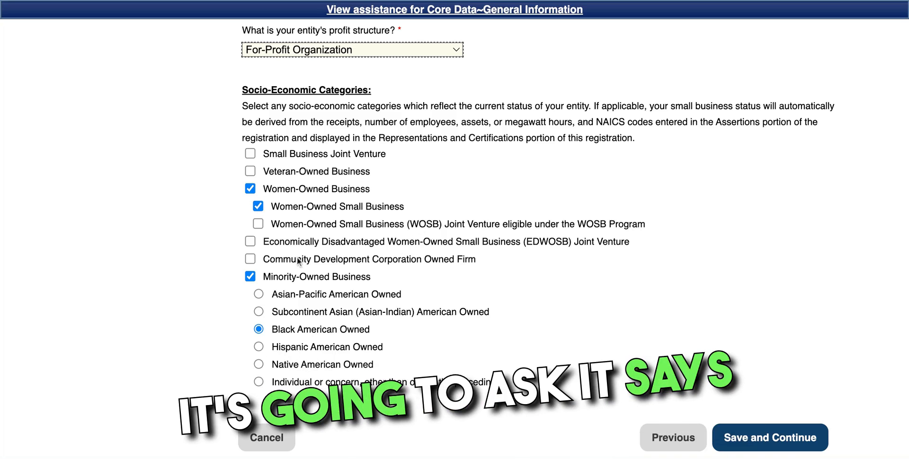
{"action": "left_click", "coordinate": [251, 242]}
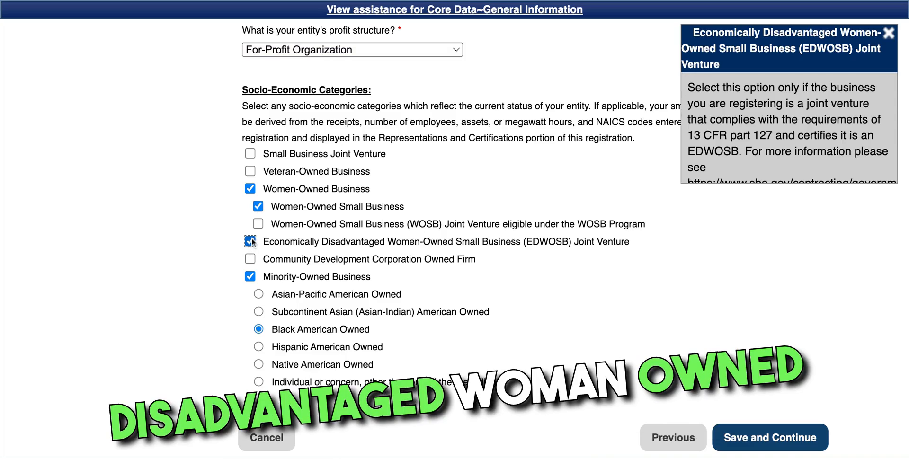
{"action": "scroll", "coordinate": [823, 107], "scroll_direction": "down", "scroll_amount": 2}
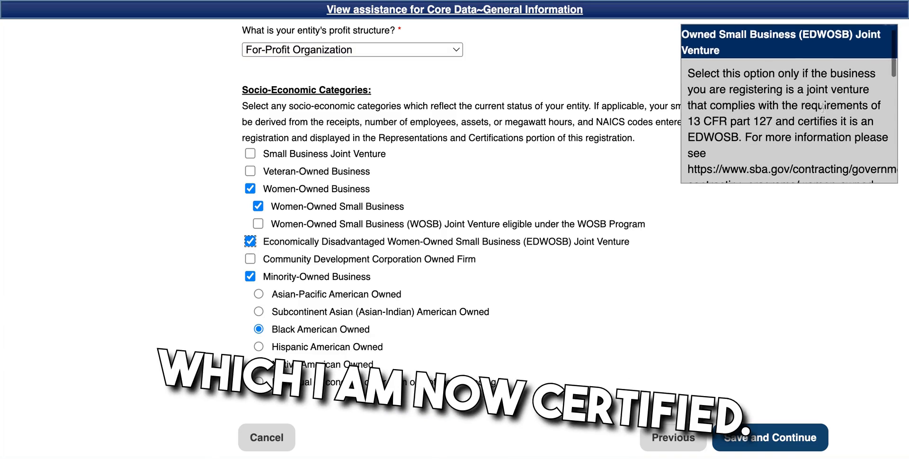
{"action": "scroll", "coordinate": [823, 108], "scroll_direction": "down", "scroll_amount": 1}
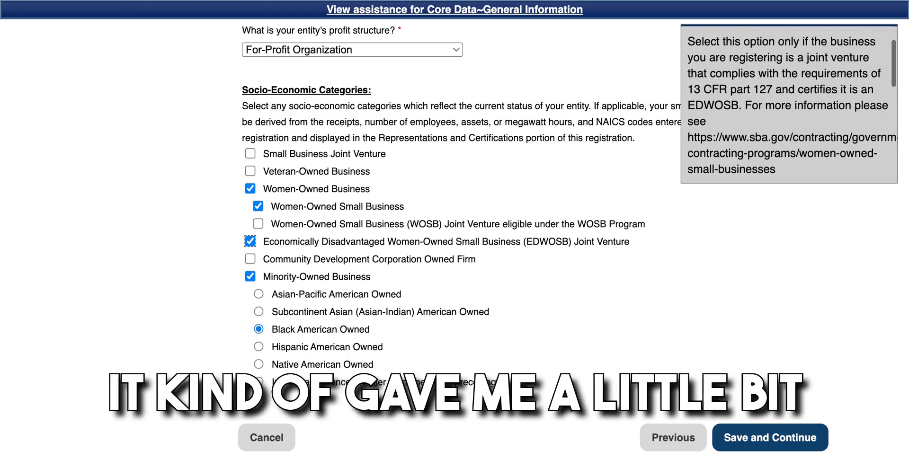
{"action": "scroll", "coordinate": [790, 103], "scroll_direction": "down", "scroll_amount": 3}
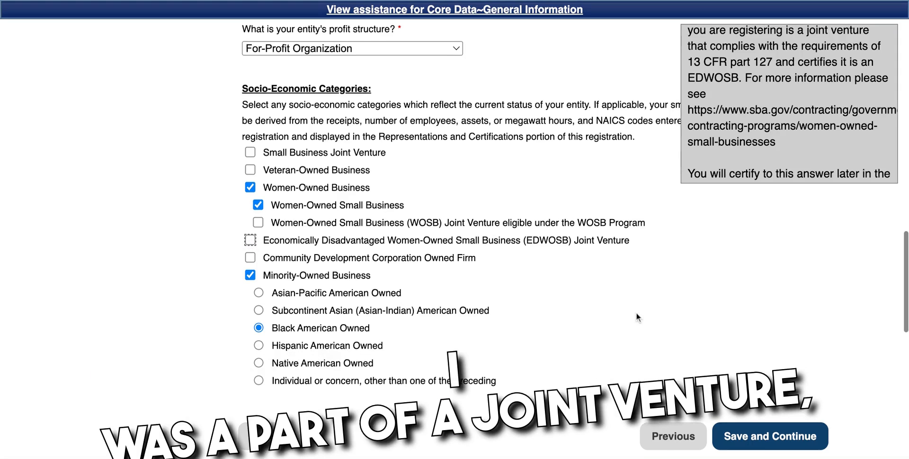
{"action": "scroll", "coordinate": [638, 317], "scroll_direction": "down", "scroll_amount": 3}
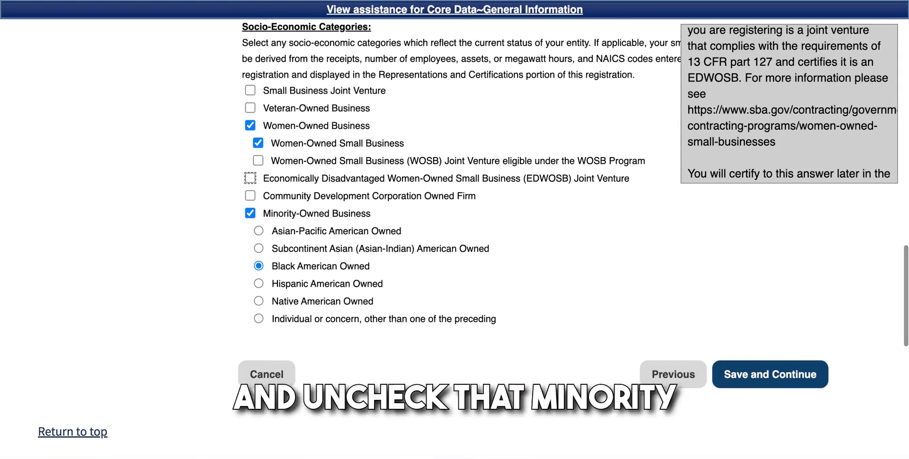
Step: Save General Information and the Financial Information banking details
{"action": "left_click", "coordinate": [746, 374]}
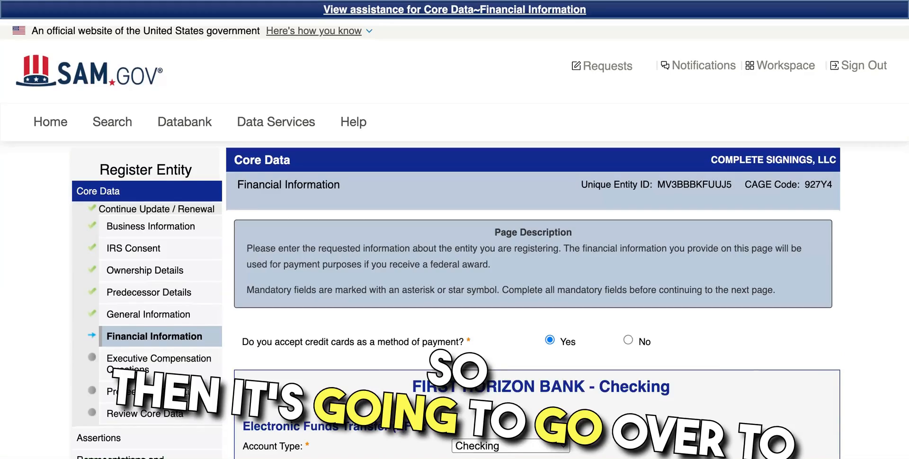
{"action": "scroll", "coordinate": [455, 237], "scroll_direction": "down", "scroll_amount": 3}
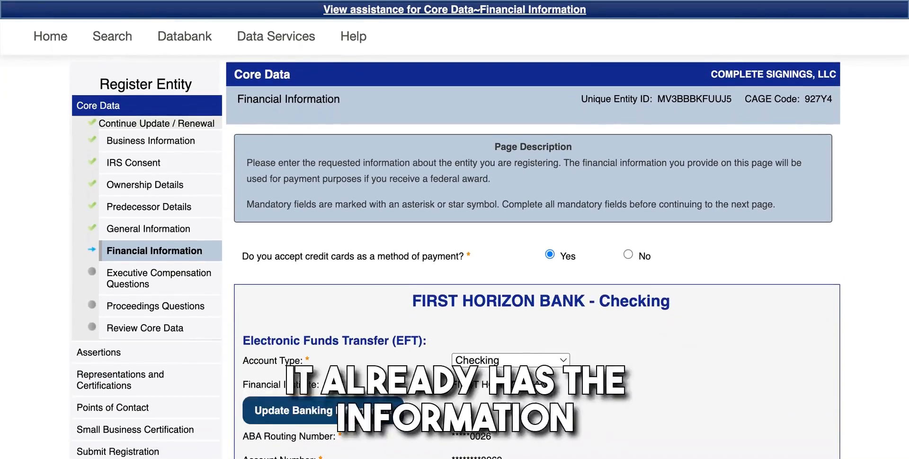
{"action": "scroll", "coordinate": [455, 237], "scroll_direction": "down", "scroll_amount": 5}
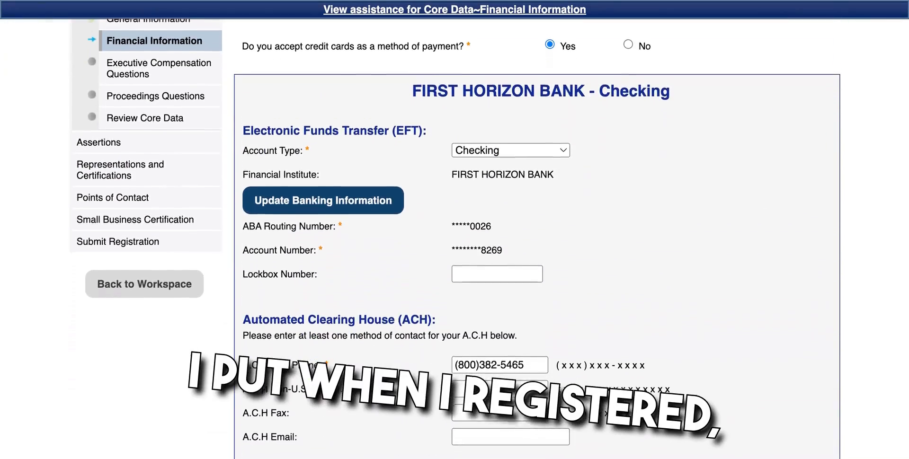
{"action": "scroll", "coordinate": [454, 236], "scroll_direction": "down", "scroll_amount": 4}
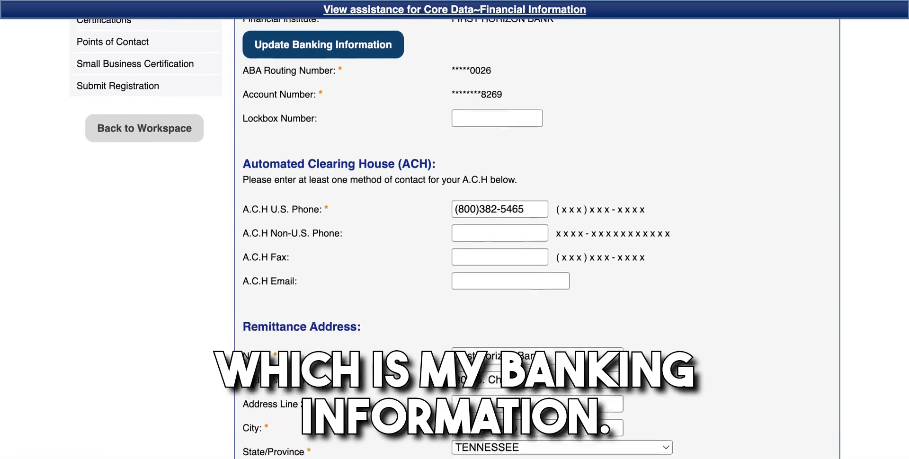
{"action": "scroll", "coordinate": [455, 236], "scroll_direction": "down", "scroll_amount": 6}
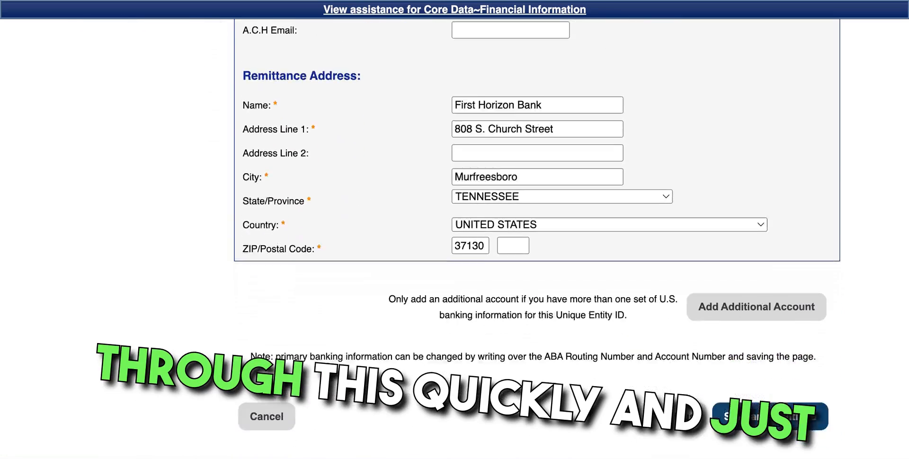
{"action": "scroll", "coordinate": [746, 362], "scroll_direction": "down", "scroll_amount": 3}
{"action": "left_click", "coordinate": [758, 312]}
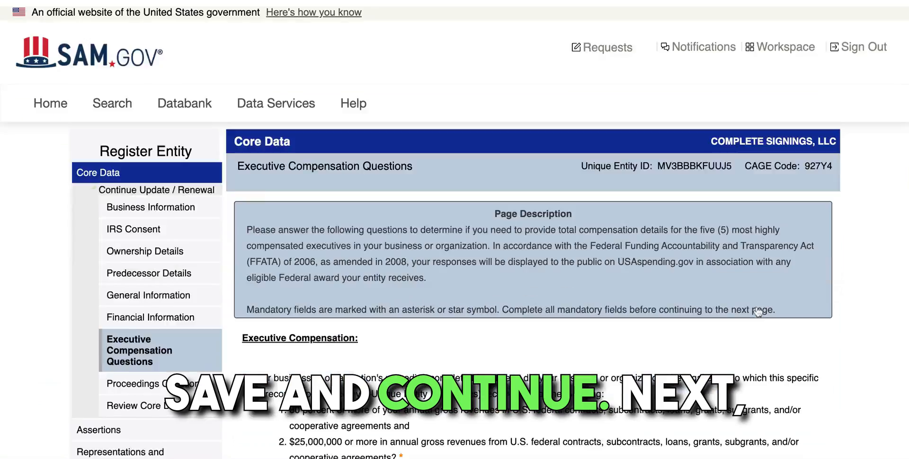
Step: Save the Executive Compensation answers
{"action": "scroll", "coordinate": [454, 237], "scroll_direction": "down", "scroll_amount": 3}
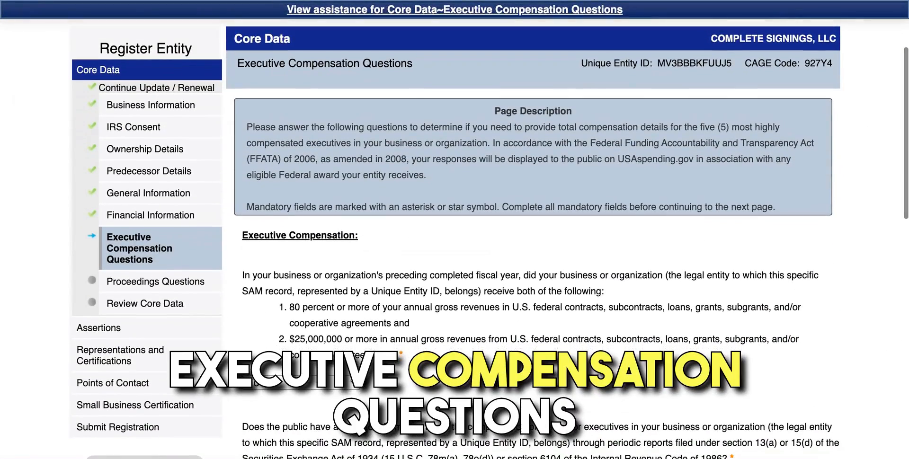
{"action": "scroll", "coordinate": [455, 237], "scroll_direction": "down", "scroll_amount": 2}
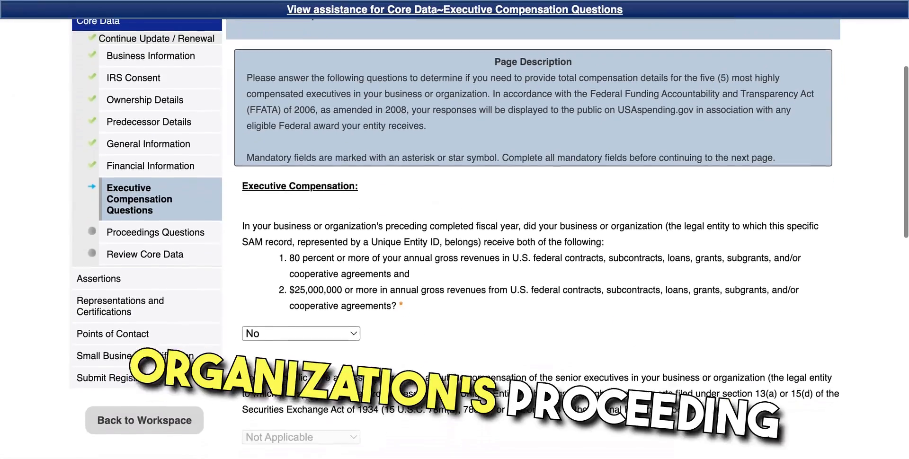
{"action": "scroll", "coordinate": [454, 236], "scroll_direction": "down", "scroll_amount": 2}
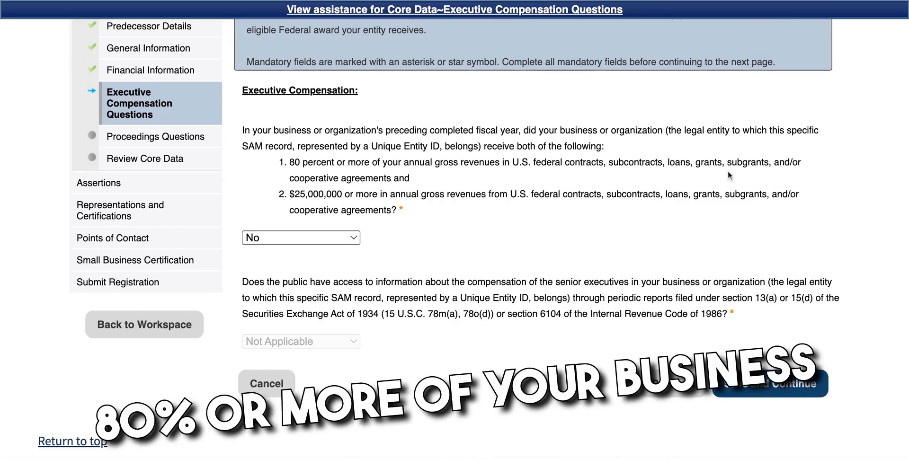
{"action": "left_click", "coordinate": [770, 384]}
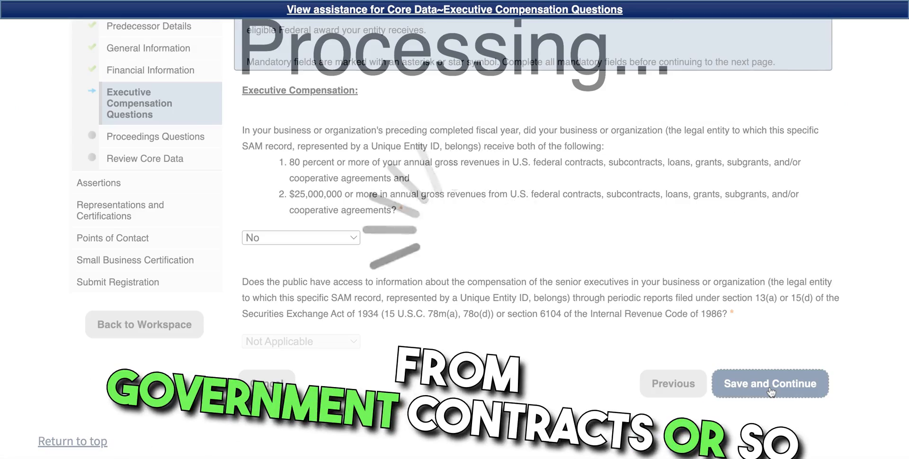
Step: Answer No to the FAR 52.209-7 proceedings question, leave others Not Applicable, and save
{"action": "scroll", "coordinate": [772, 392], "scroll_direction": "down", "scroll_amount": 4}
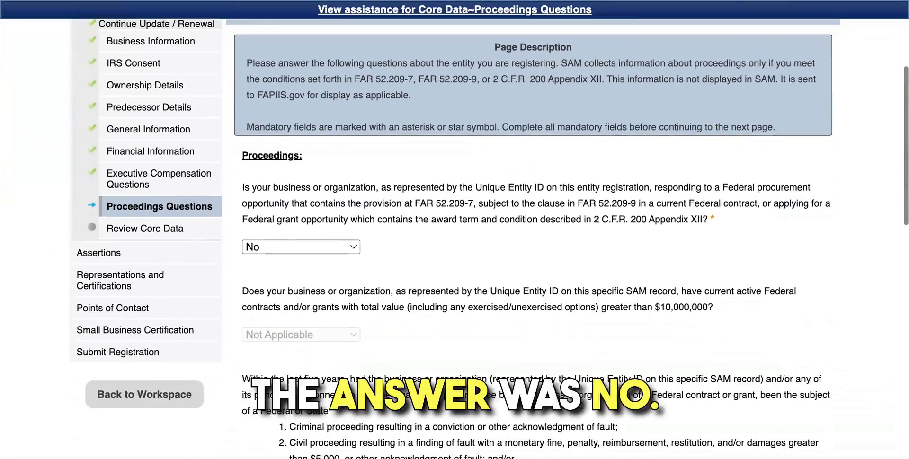
{"action": "scroll", "coordinate": [455, 241], "scroll_direction": "down", "scroll_amount": 2}
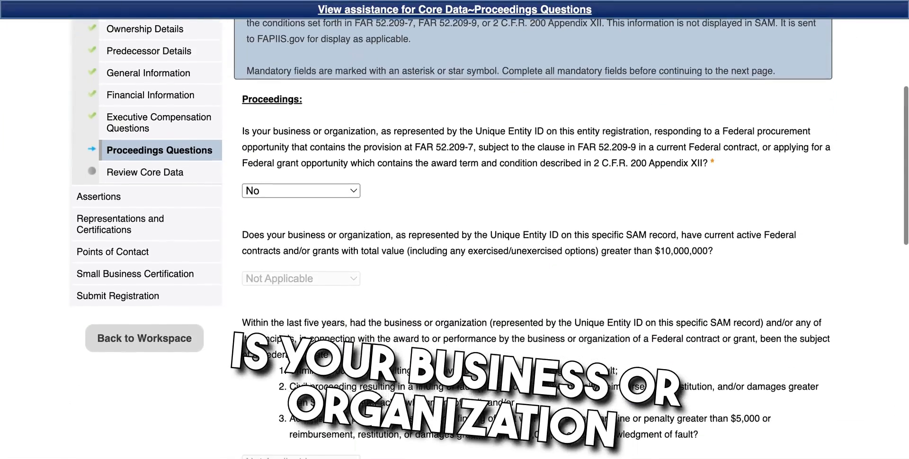
{"action": "scroll", "coordinate": [455, 241], "scroll_direction": "down", "scroll_amount": 1}
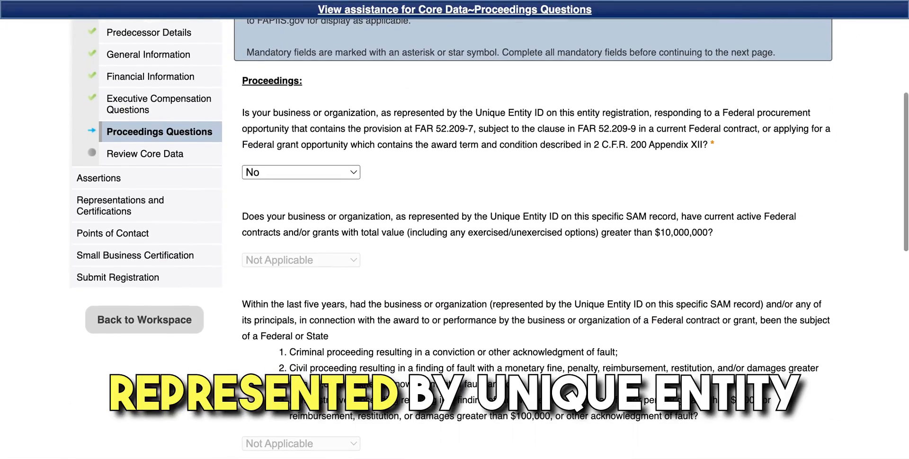
{"action": "scroll", "coordinate": [454, 241], "scroll_direction": "down", "scroll_amount": 1}
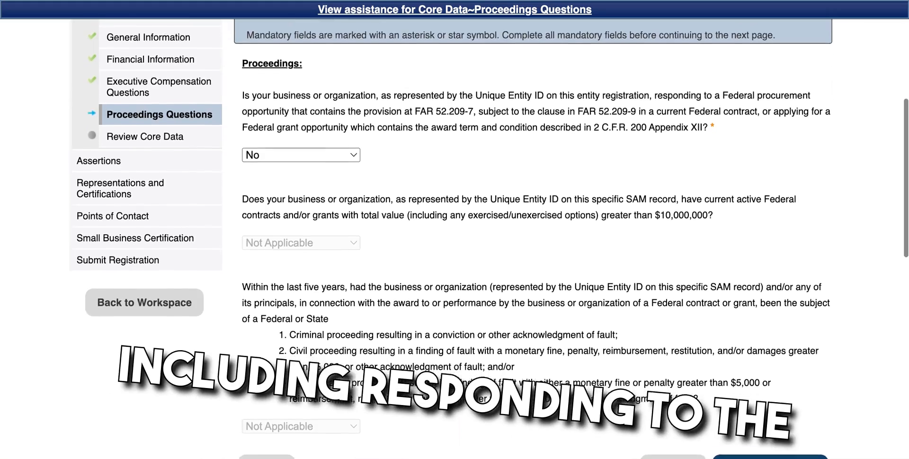
{"action": "scroll", "coordinate": [455, 242], "scroll_direction": "down", "scroll_amount": 5}
{"action": "left_click", "coordinate": [773, 375]}
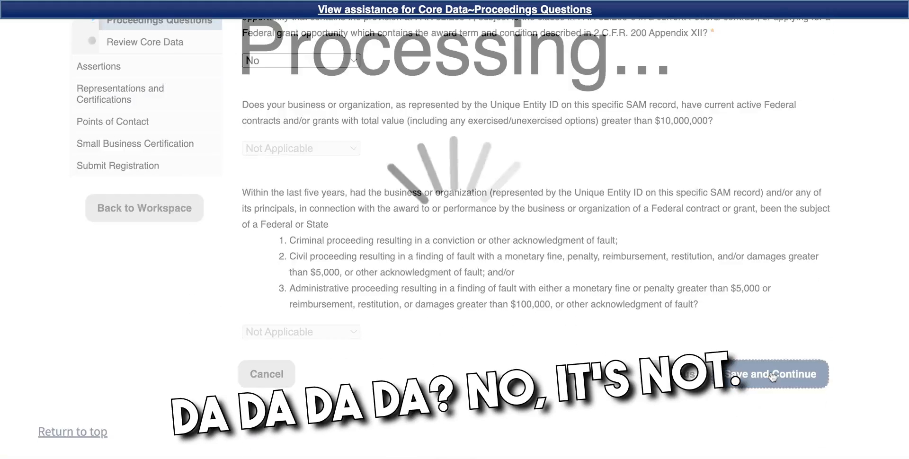
Step: Review the business details, opening the SBA Dynamic Small Business Search reference
{"action": "scroll", "coordinate": [755, 341], "scroll_direction": "down", "scroll_amount": 4}
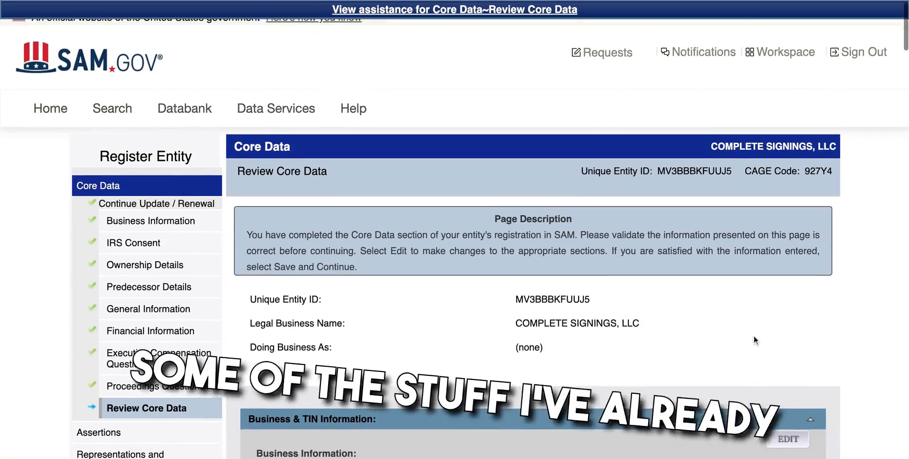
{"action": "scroll", "coordinate": [754, 339], "scroll_direction": "down", "scroll_amount": 8}
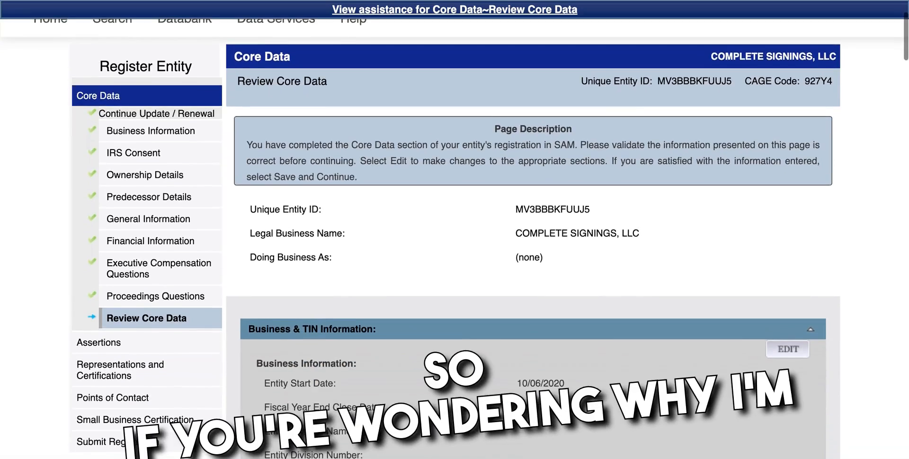
{"action": "scroll", "coordinate": [533, 237], "scroll_direction": "down", "scroll_amount": 10}
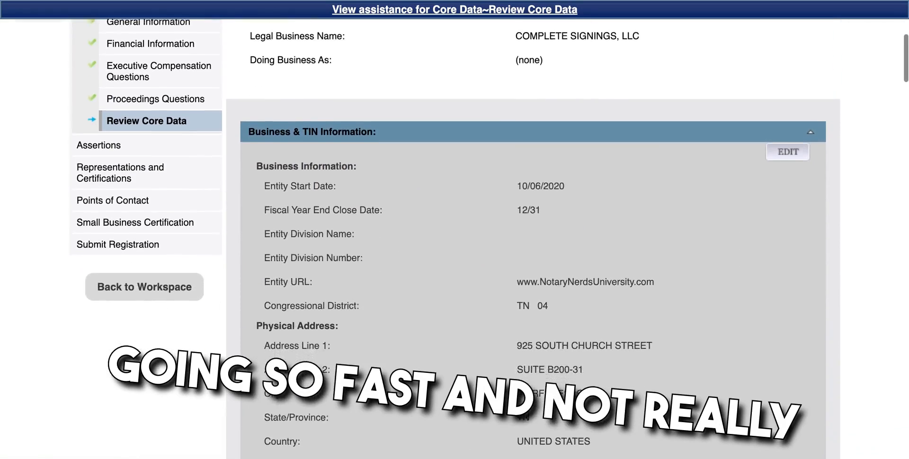
{"action": "scroll", "coordinate": [534, 237], "scroll_direction": "down", "scroll_amount": 11}
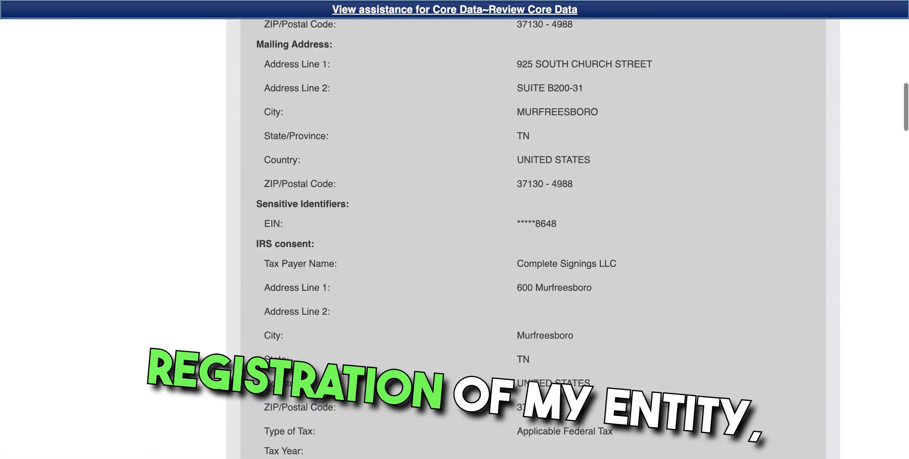
{"action": "scroll", "coordinate": [533, 237], "scroll_direction": "down", "scroll_amount": 9}
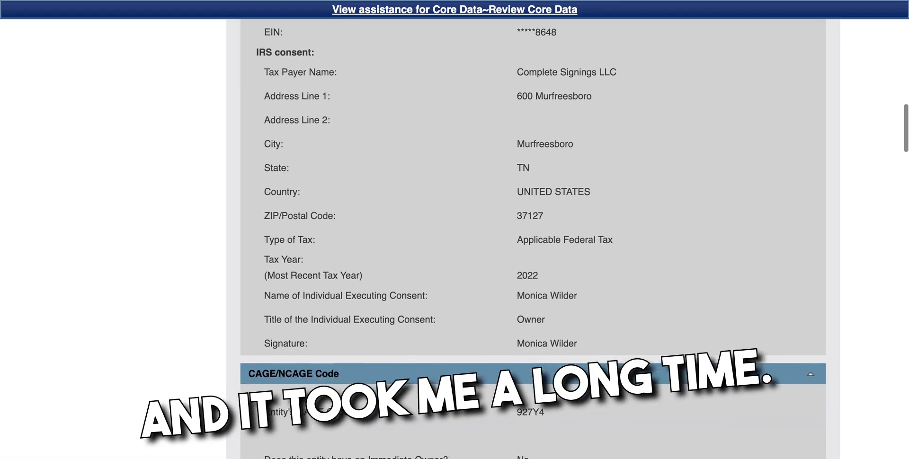
{"action": "scroll", "coordinate": [698, 328], "scroll_direction": "down", "scroll_amount": 2}
{"action": "scroll", "coordinate": [576, 280], "scroll_direction": "down", "scroll_amount": 16}
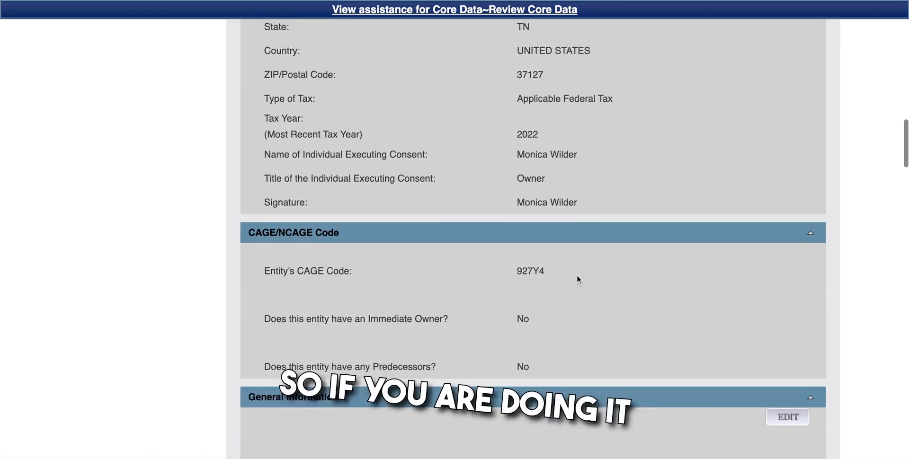
{"action": "scroll", "coordinate": [577, 275], "scroll_direction": "down", "scroll_amount": 5}
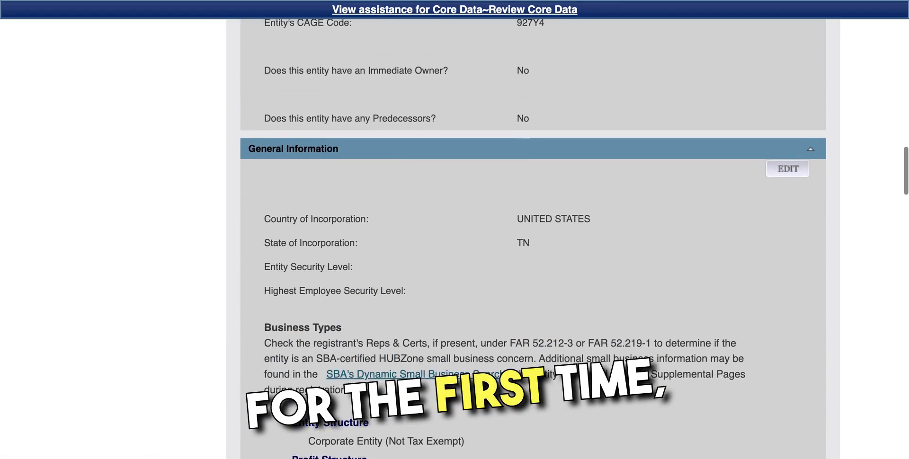
{"action": "scroll", "coordinate": [533, 239], "scroll_direction": "down", "scroll_amount": 4}
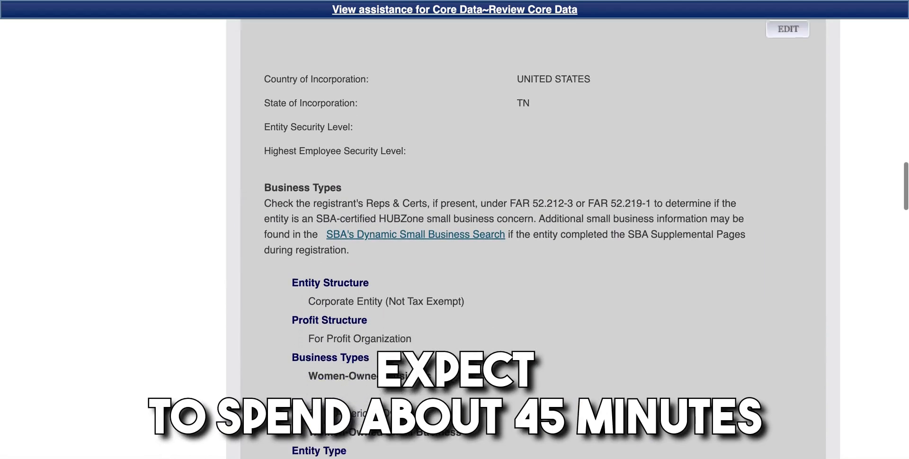
{"action": "scroll", "coordinate": [534, 239], "scroll_direction": "down", "scroll_amount": 3}
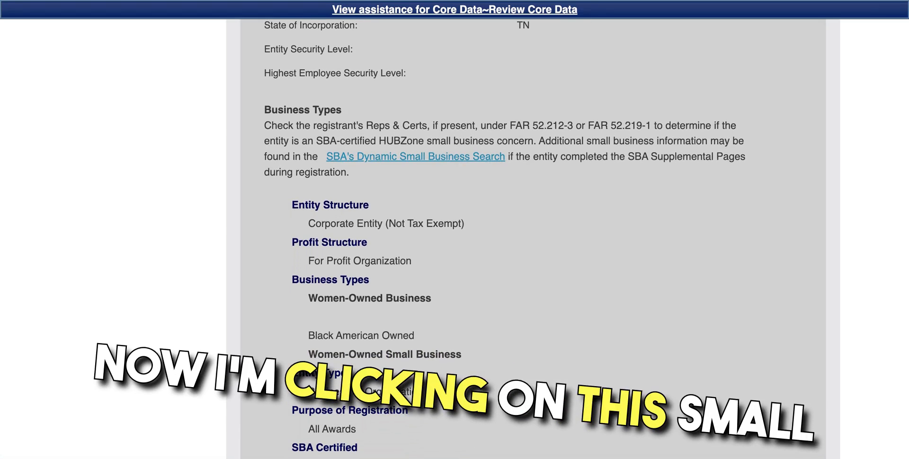
{"action": "left_click", "coordinate": [416, 157]}
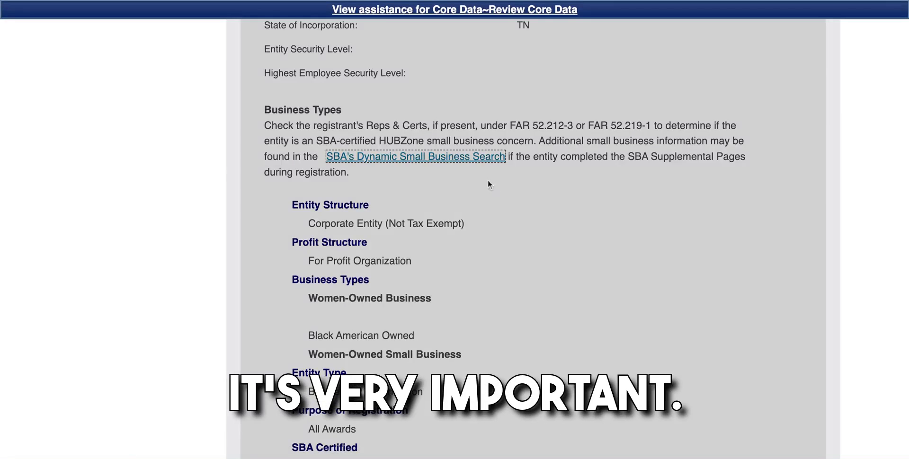
Step: Check the financial and proceedings details: credit cards Yes, Delinquent Federal Debt No, public search Yes
{"action": "scroll", "coordinate": [493, 191], "scroll_direction": "down", "scroll_amount": 3}
{"action": "scroll", "coordinate": [493, 192], "scroll_direction": "down", "scroll_amount": 3}
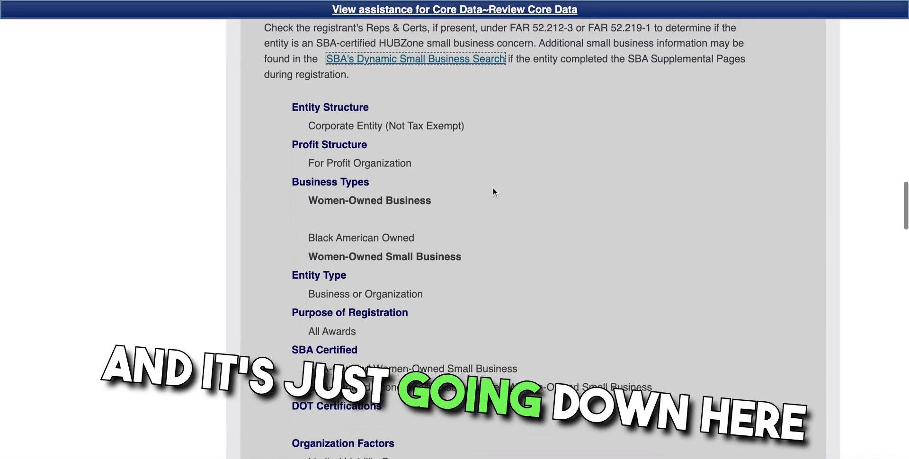
{"action": "scroll", "coordinate": [371, 258], "scroll_direction": "down", "scroll_amount": 2}
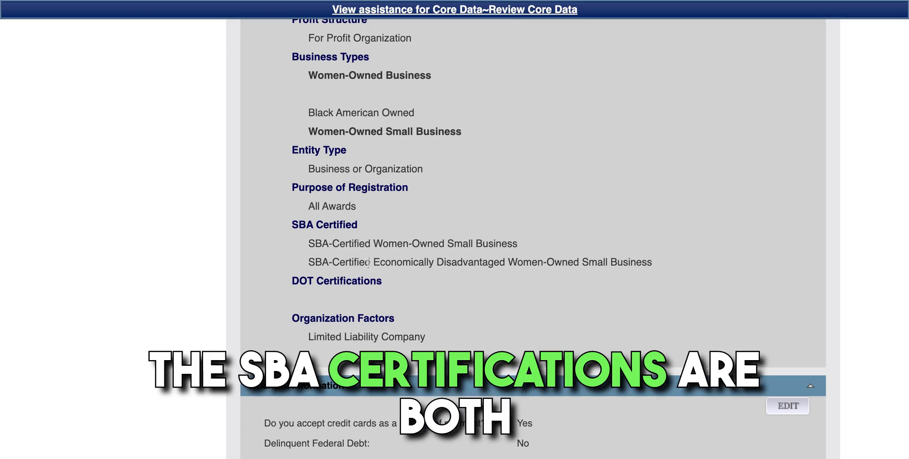
{"action": "scroll", "coordinate": [374, 264], "scroll_direction": "down", "scroll_amount": 4}
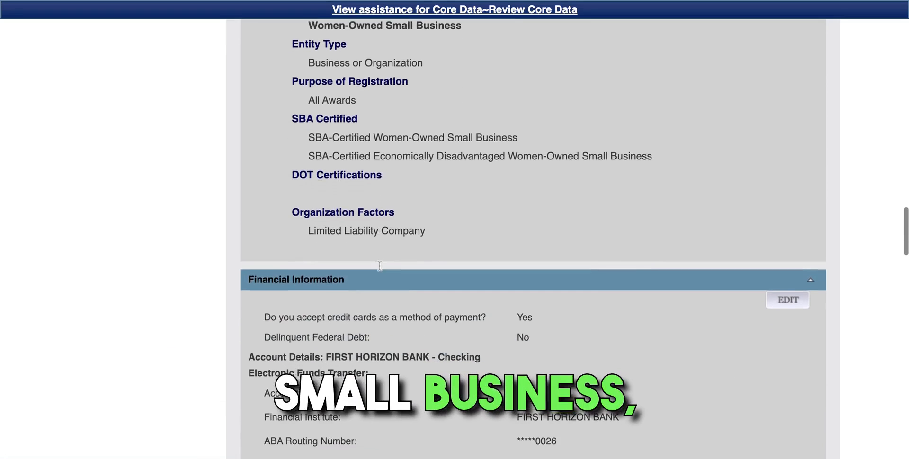
{"action": "scroll", "coordinate": [374, 261], "scroll_direction": "down", "scroll_amount": 6}
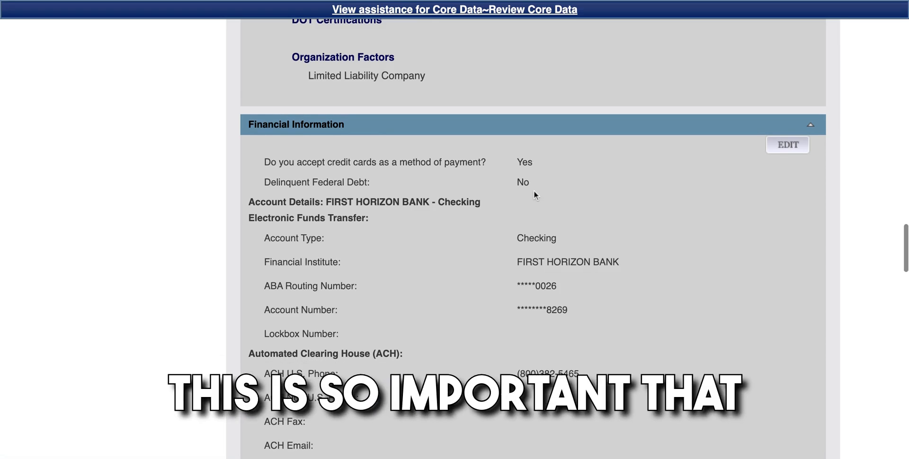
{"action": "scroll", "coordinate": [534, 191], "scroll_direction": "down", "scroll_amount": 2}
{"action": "scroll", "coordinate": [533, 191], "scroll_direction": "down", "scroll_amount": 5}
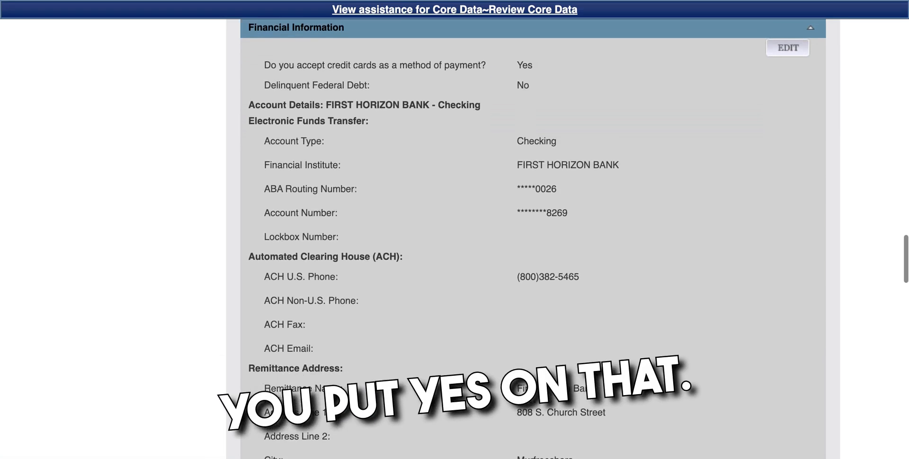
{"action": "scroll", "coordinate": [533, 237], "scroll_direction": "down", "scroll_amount": 8}
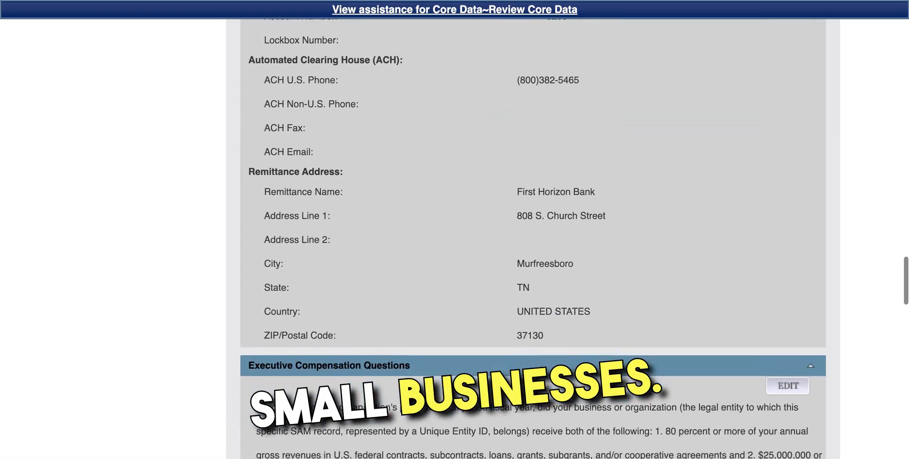
{"action": "scroll", "coordinate": [533, 237], "scroll_direction": "down", "scroll_amount": 9}
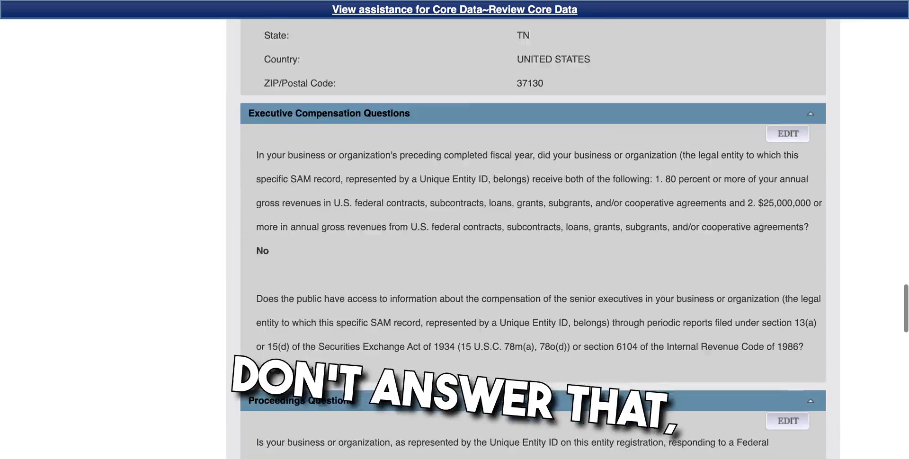
{"action": "scroll", "coordinate": [533, 237], "scroll_direction": "down", "scroll_amount": 9}
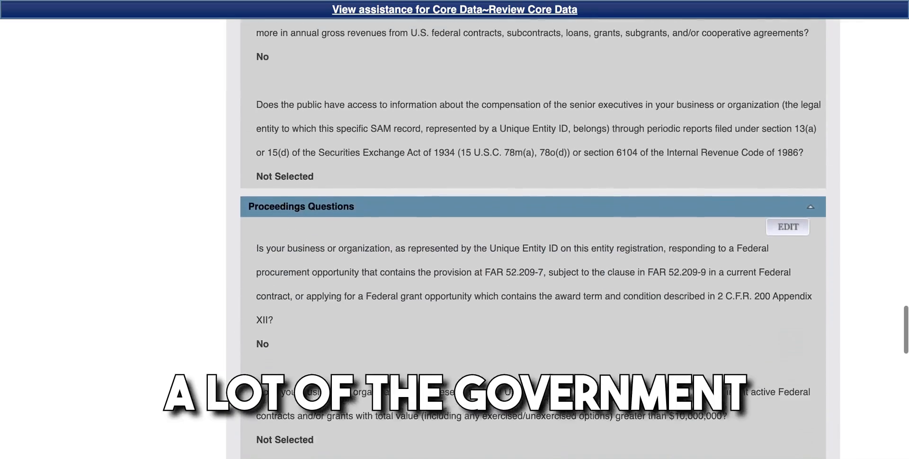
{"action": "scroll", "coordinate": [535, 208], "scroll_direction": "down", "scroll_amount": 12}
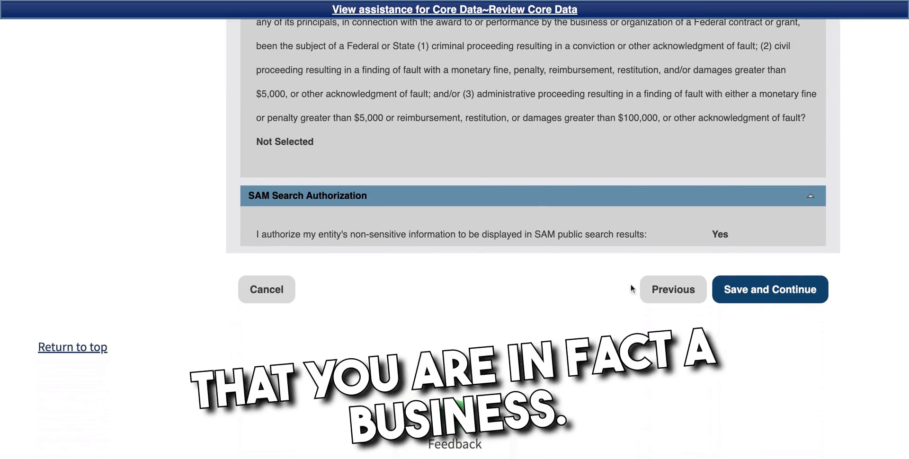
Step: Accept the reviewed core data and move on to the NAICS code section
{"action": "left_click", "coordinate": [771, 298]}
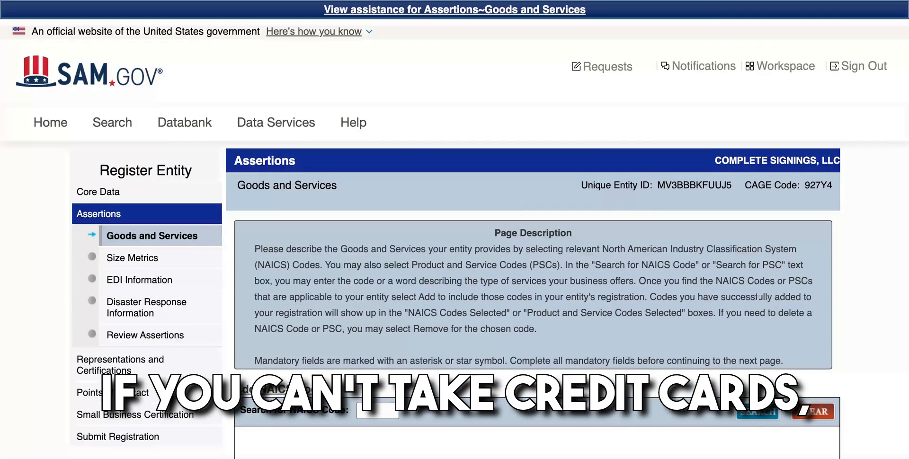
{"action": "scroll", "coordinate": [688, 295], "scroll_direction": "down", "scroll_amount": 2}
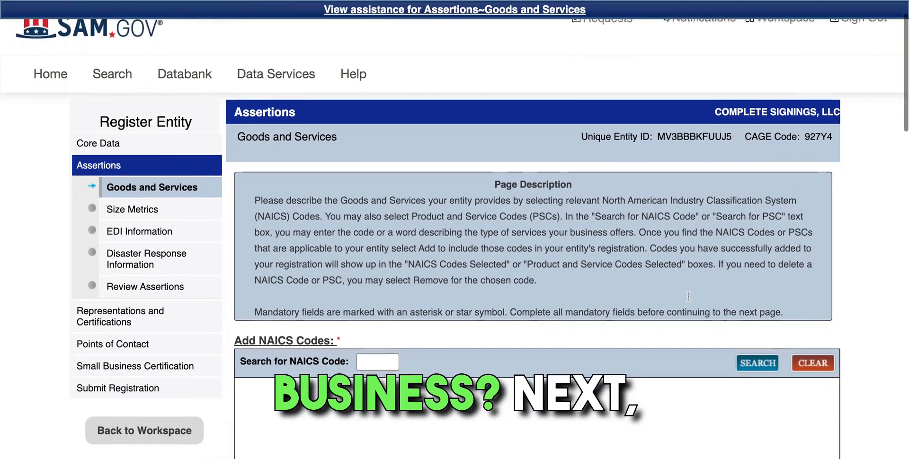
{"action": "scroll", "coordinate": [688, 295], "scroll_direction": "down", "scroll_amount": 3}
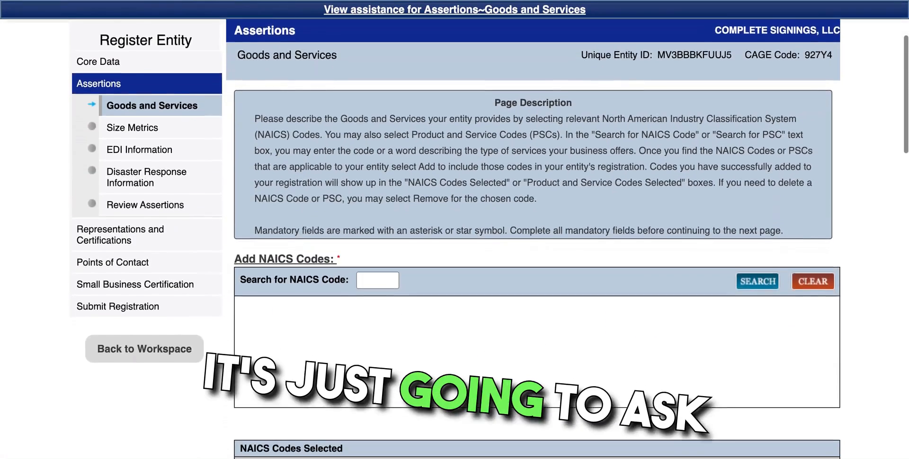
{"action": "scroll", "coordinate": [688, 295], "scroll_direction": "down", "scroll_amount": 3}
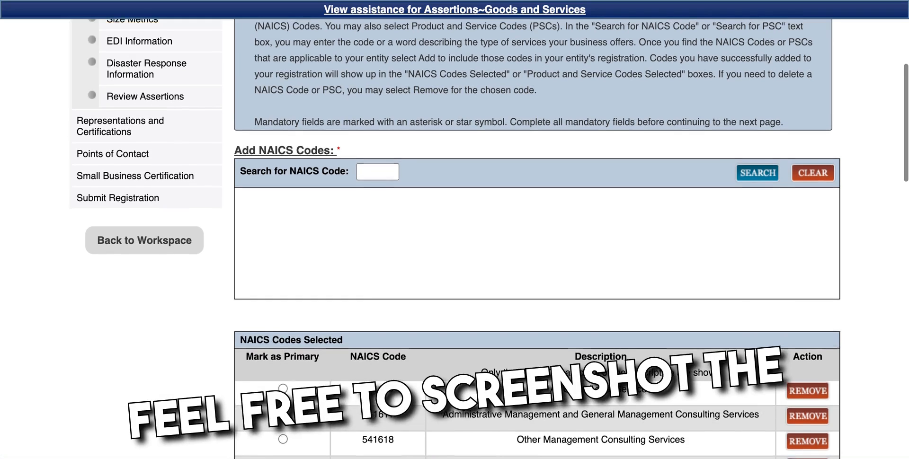
{"action": "scroll", "coordinate": [455, 239], "scroll_direction": "up", "scroll_amount": 1}
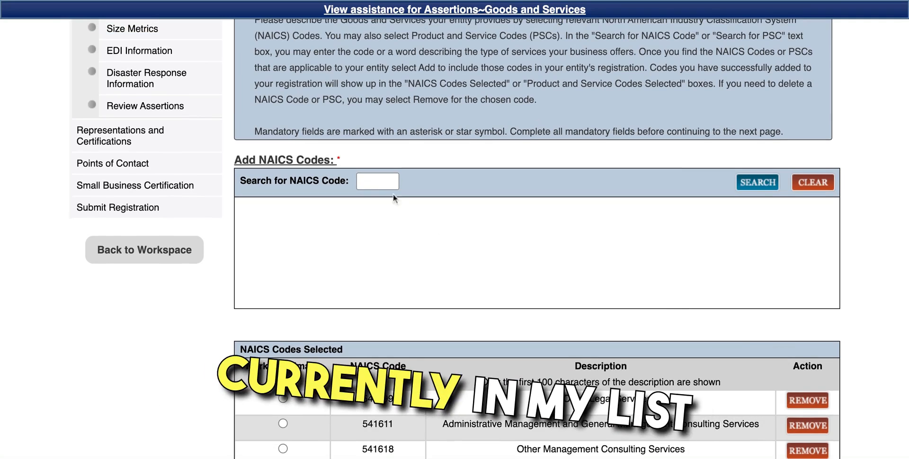
Step: Search NAICS codes for 'courie' and add 492110 Couriers and Express Delivery Services
{"action": "left_click", "coordinate": [376, 182]}
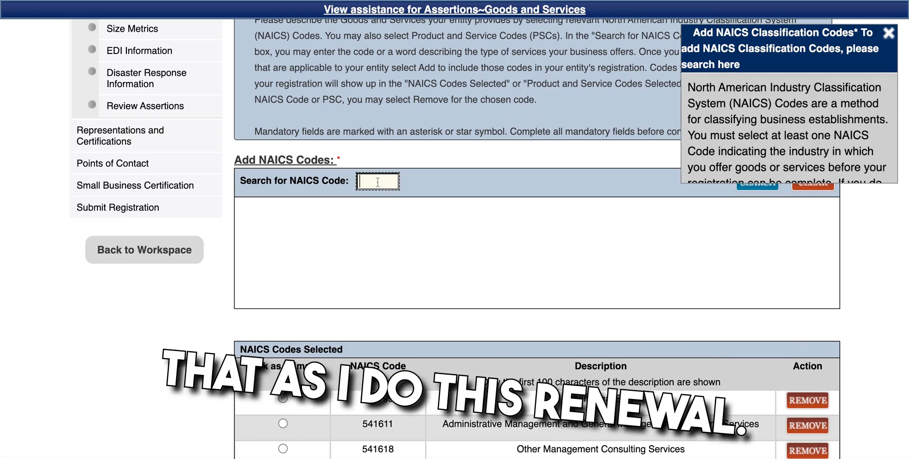
{"action": "left_click", "coordinate": [888, 33]}
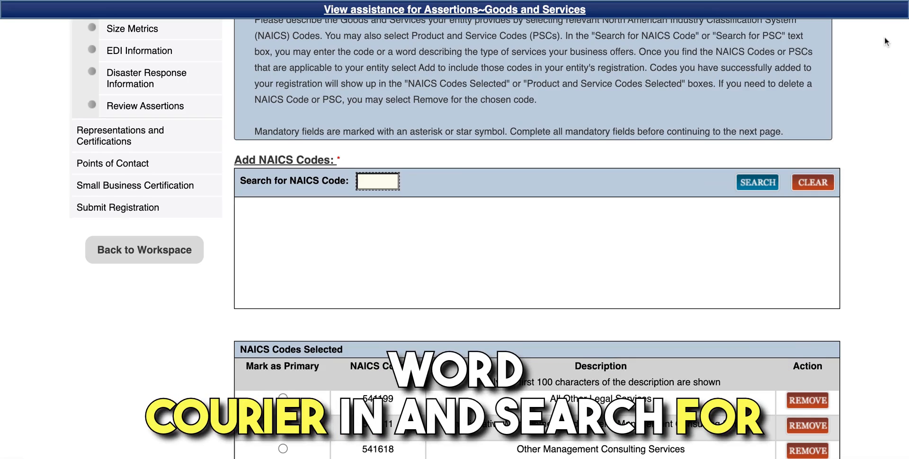
{"action": "type", "text": "co"}
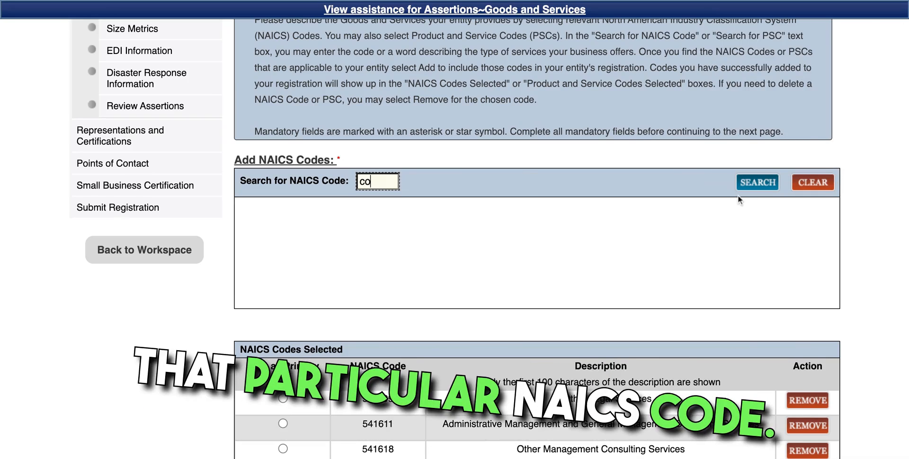
{"action": "type", "text": "urie"}
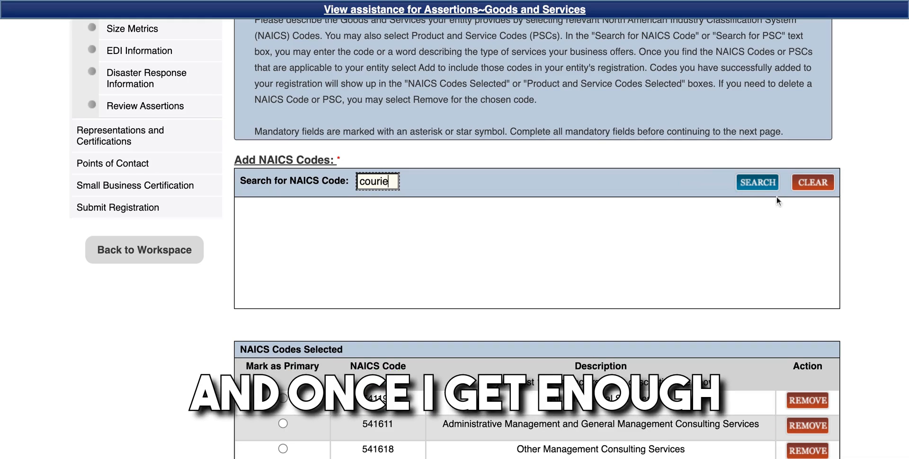
{"action": "left_click", "coordinate": [758, 183]}
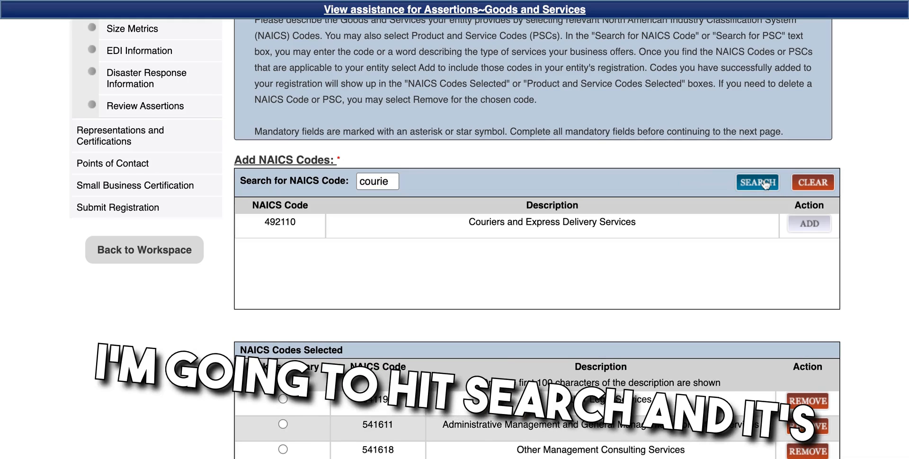
{"action": "left_click", "coordinate": [809, 224]}
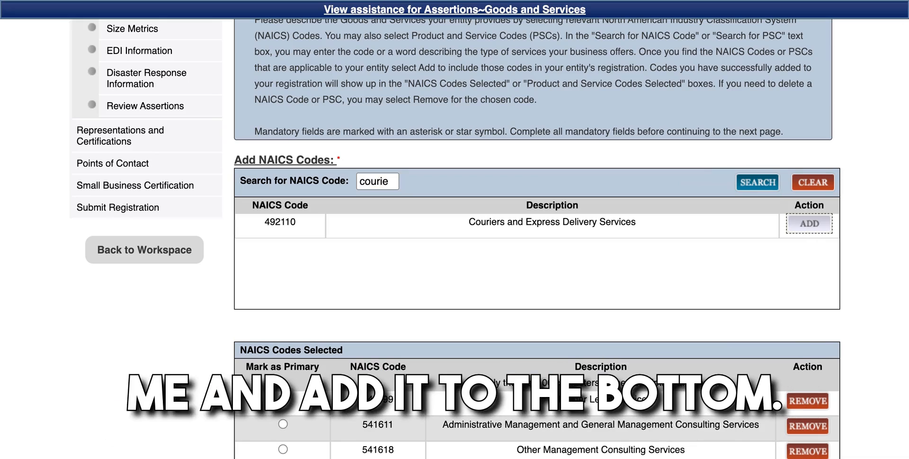
Step: Mark 492110 as the primary code in the NAICS Codes Selected list
{"action": "scroll", "coordinate": [774, 312], "scroll_direction": "down", "scroll_amount": 3}
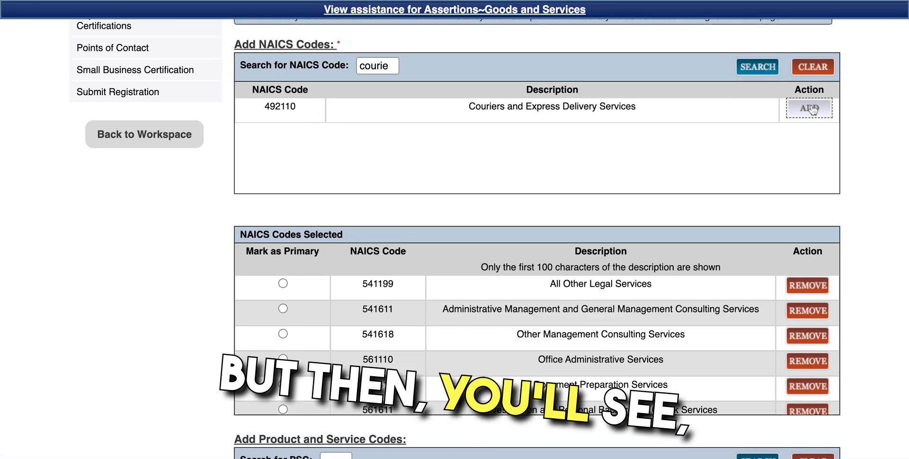
{"action": "scroll", "coordinate": [825, 351], "scroll_direction": "down", "scroll_amount": 5}
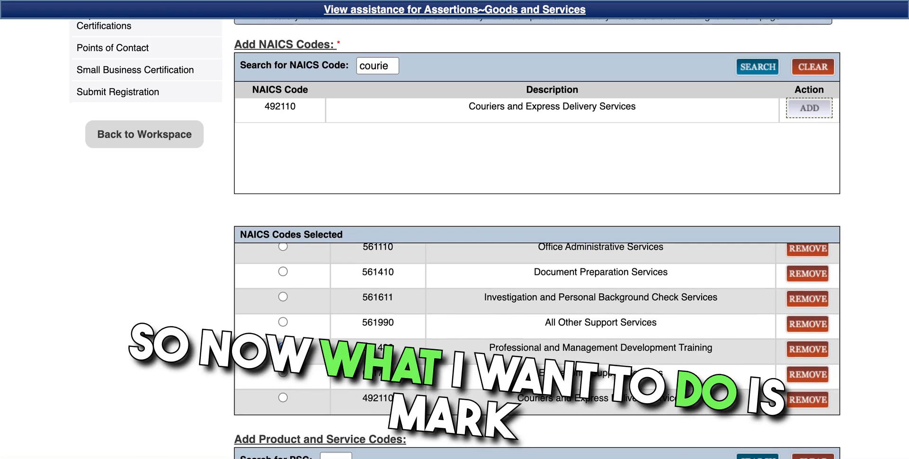
{"action": "scroll", "coordinate": [490, 239], "scroll_direction": "down", "scroll_amount": 3}
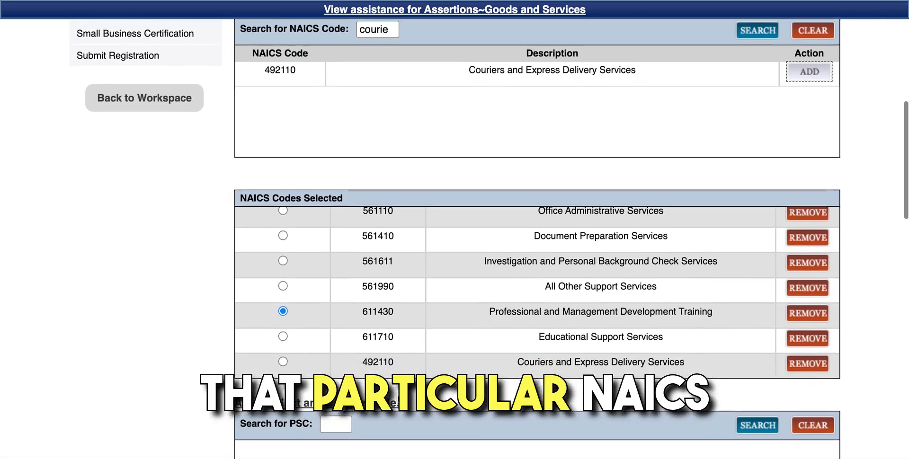
{"action": "scroll", "coordinate": [422, 317], "scroll_direction": "up", "scroll_amount": 1}
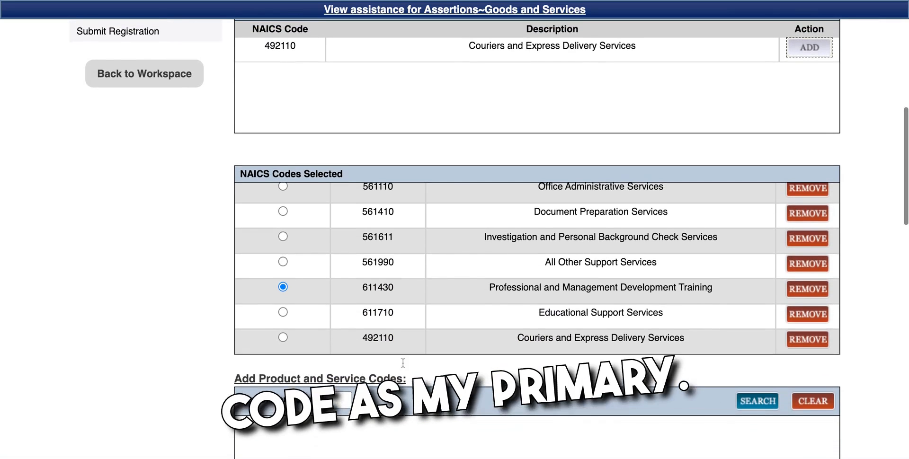
{"action": "scroll", "coordinate": [422, 317], "scroll_direction": "up", "scroll_amount": 2}
{"action": "scroll", "coordinate": [422, 316], "scroll_direction": "up", "scroll_amount": 3}
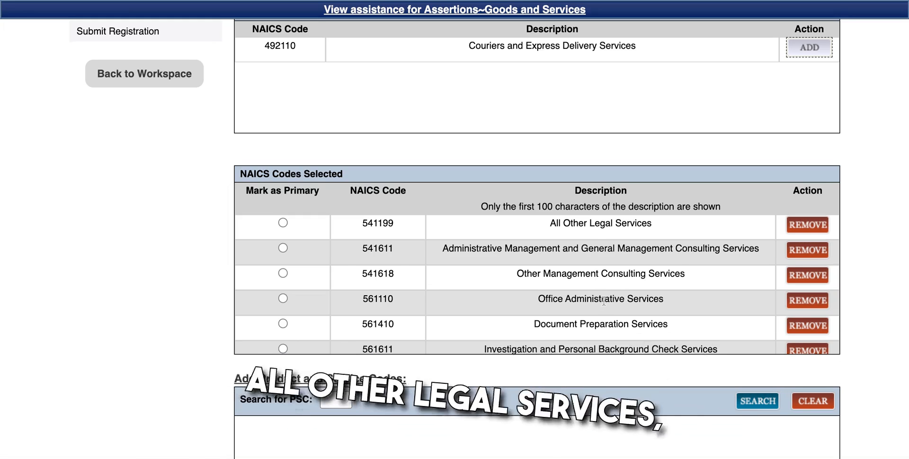
{"action": "scroll", "coordinate": [604, 302], "scroll_direction": "down", "scroll_amount": 3}
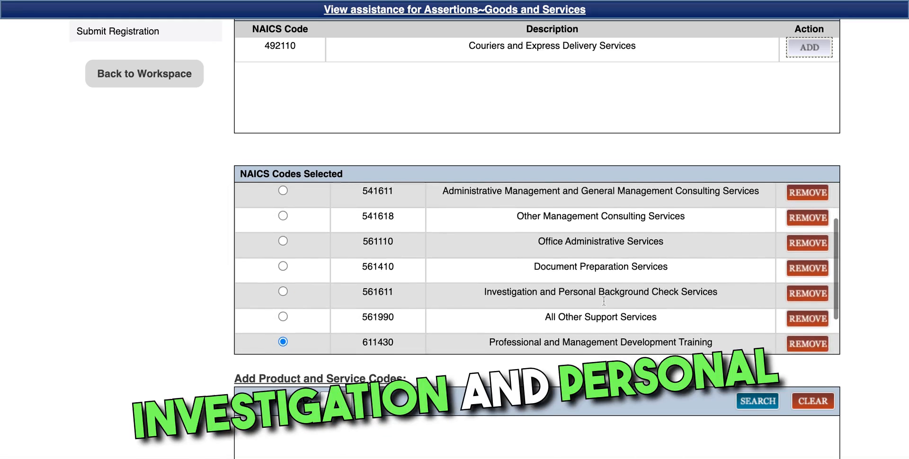
{"action": "scroll", "coordinate": [604, 301], "scroll_direction": "down", "scroll_amount": 3}
{"action": "scroll", "coordinate": [287, 289], "scroll_direction": "down", "scroll_amount": 2}
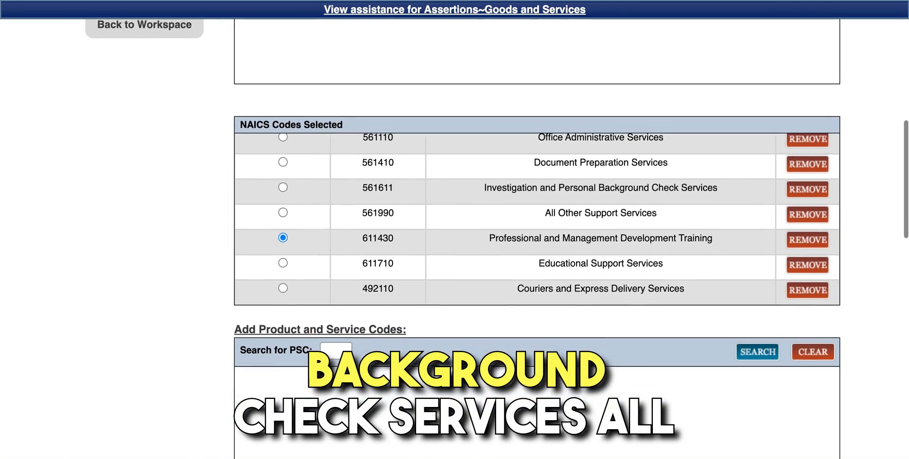
{"action": "left_click", "coordinate": [283, 287]}
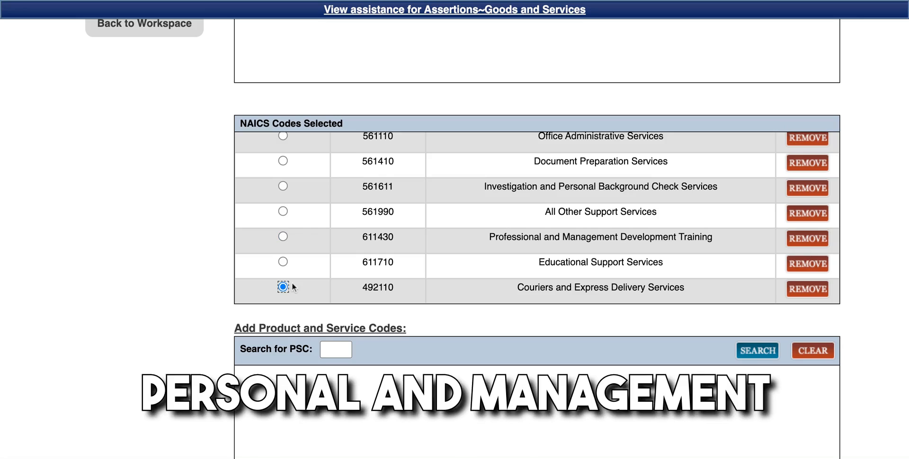
{"action": "scroll", "coordinate": [386, 239], "scroll_direction": "up", "scroll_amount": 5}
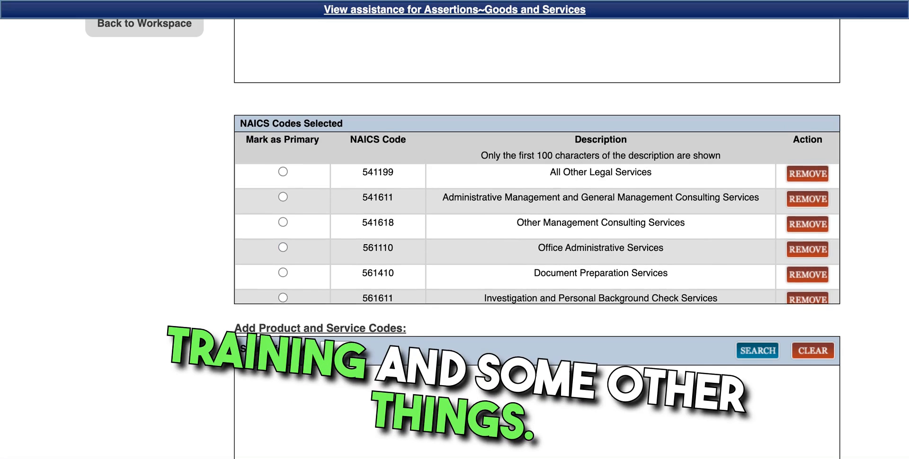
{"action": "scroll", "coordinate": [313, 284], "scroll_direction": "down", "scroll_amount": 5}
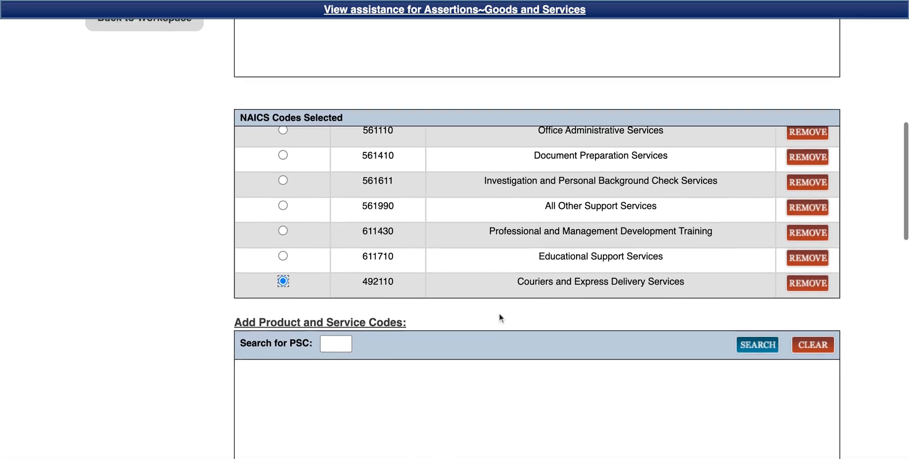
{"action": "scroll", "coordinate": [499, 313], "scroll_direction": "down", "scroll_amount": 5}
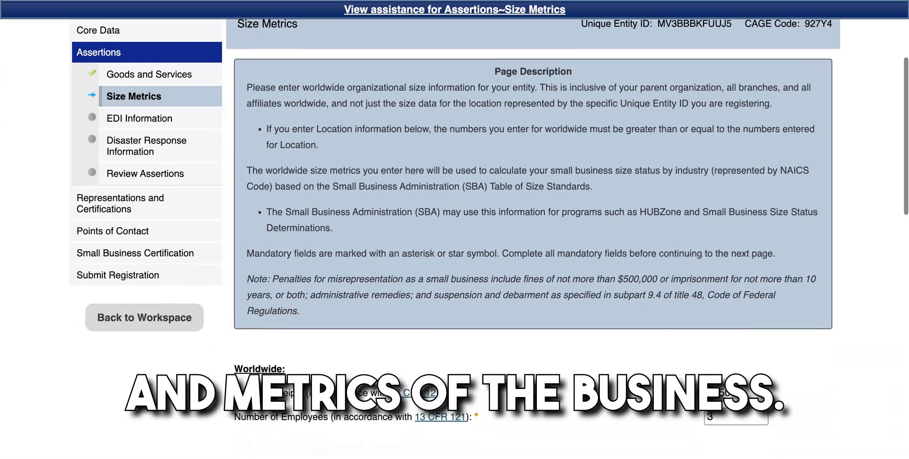
Step: Change Worldwide Annual Receipts to 161000 and save the size metrics
{"action": "scroll", "coordinate": [455, 222], "scroll_direction": "down", "scroll_amount": 3}
{"action": "scroll", "coordinate": [454, 236], "scroll_direction": "down", "scroll_amount": 2}
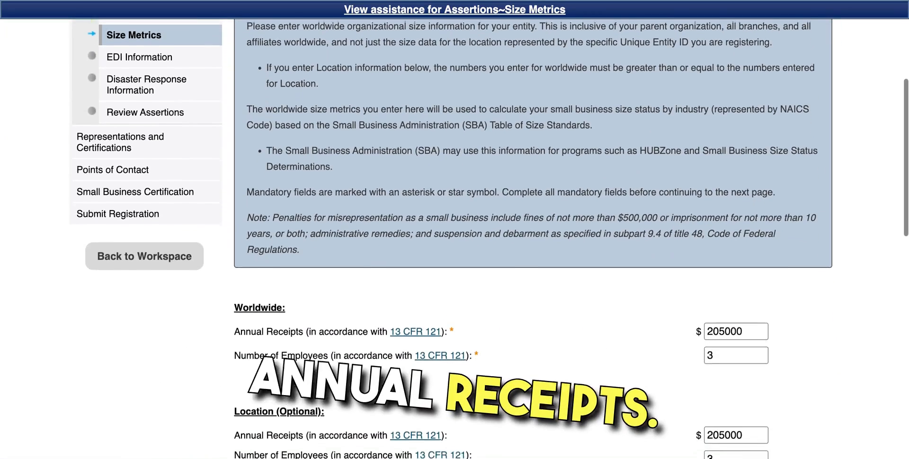
{"action": "scroll", "coordinate": [455, 237], "scroll_direction": "down", "scroll_amount": 3}
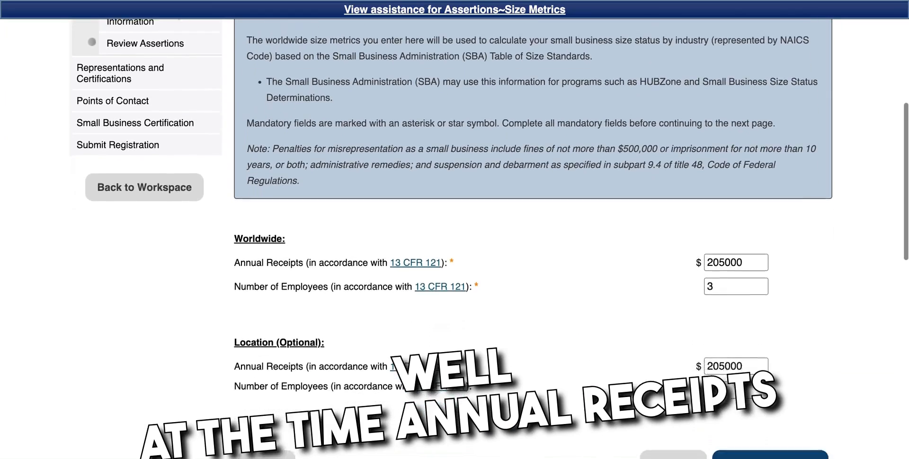
{"action": "scroll", "coordinate": [455, 237], "scroll_direction": "down", "scroll_amount": 1}
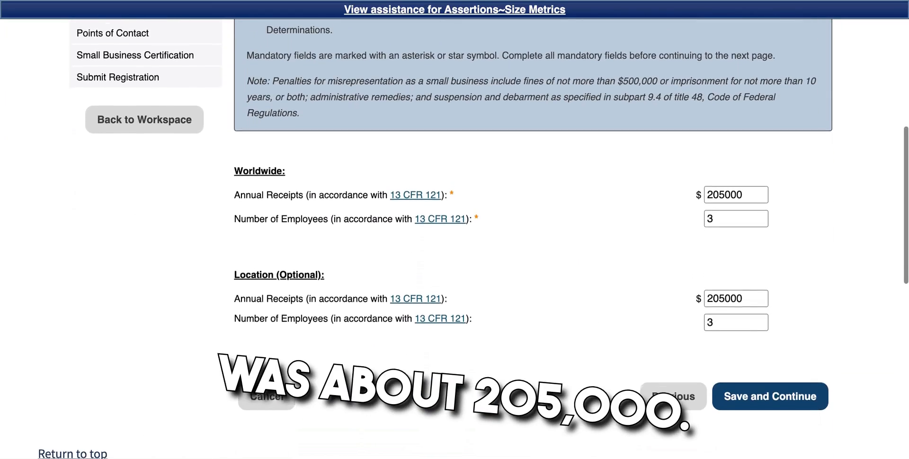
{"action": "left_click", "coordinate": [751, 185]}
{"action": "scroll", "coordinate": [751, 180], "scroll_direction": "down", "scroll_amount": 3}
{"action": "left_click_drag", "start_coordinate": [751, 186], "coordinate": [691, 177]}
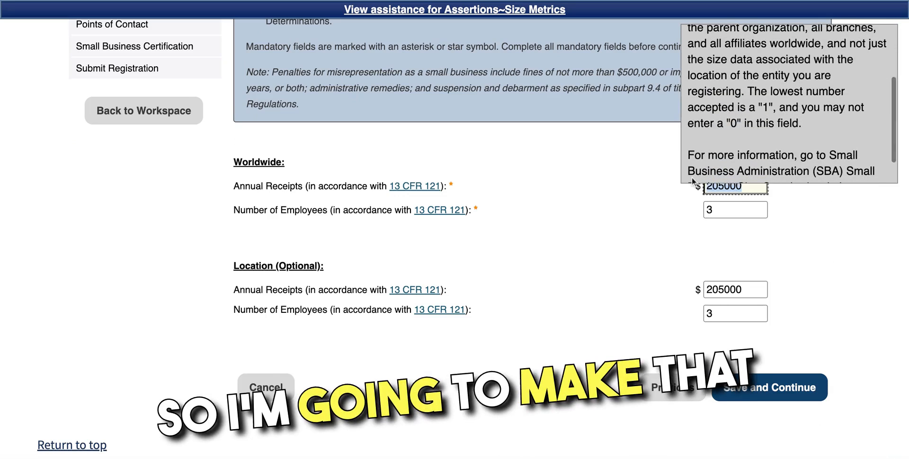
{"action": "type", "text": "1610"}
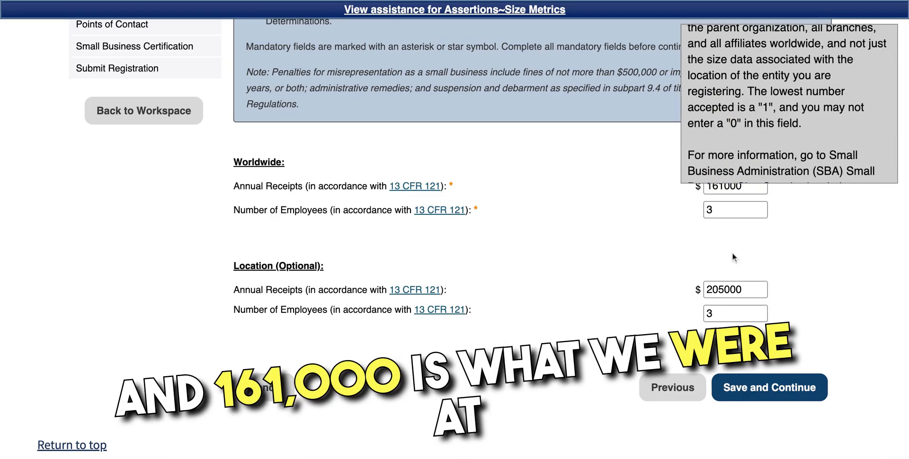
{"action": "left_click", "coordinate": [770, 390]}
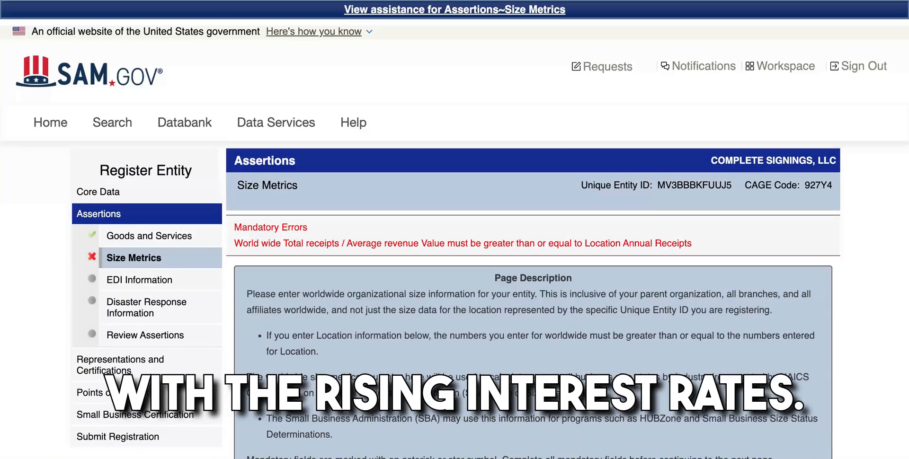
Step: Set Location Annual Receipts to 161000 to clear the error, then save and continue
{"action": "scroll", "coordinate": [534, 303], "scroll_direction": "down", "scroll_amount": 1}
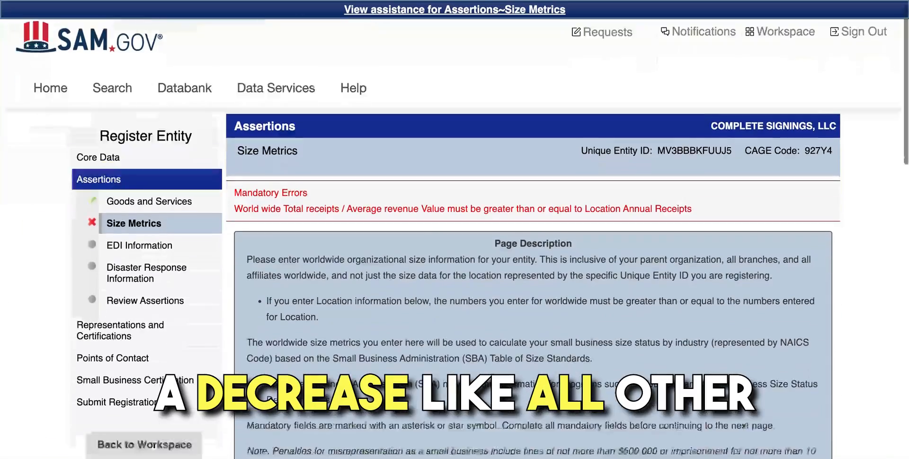
{"action": "scroll", "coordinate": [763, 378], "scroll_direction": "down", "scroll_amount": 10}
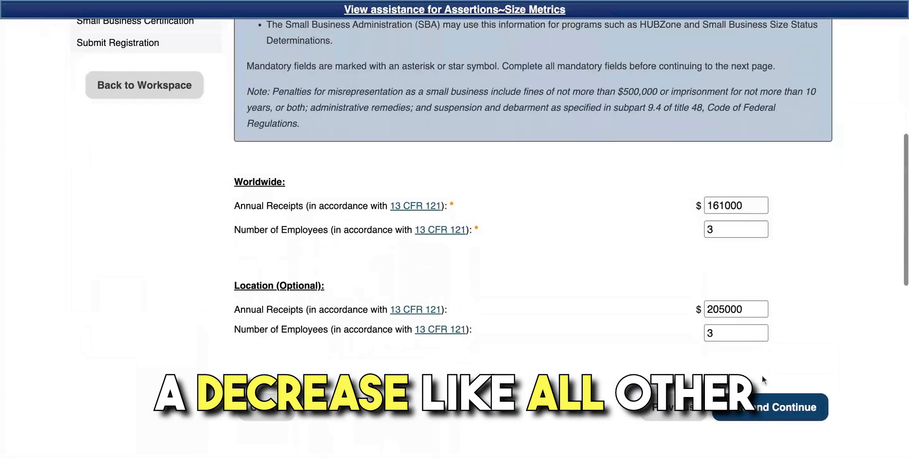
{"action": "left_click_drag", "start_coordinate": [753, 310], "coordinate": [732, 311]}
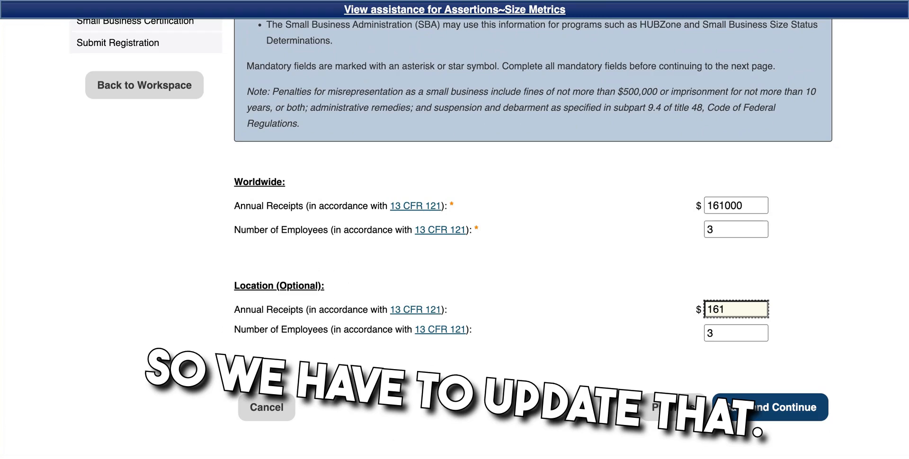
{"action": "type", "text": "61000"}
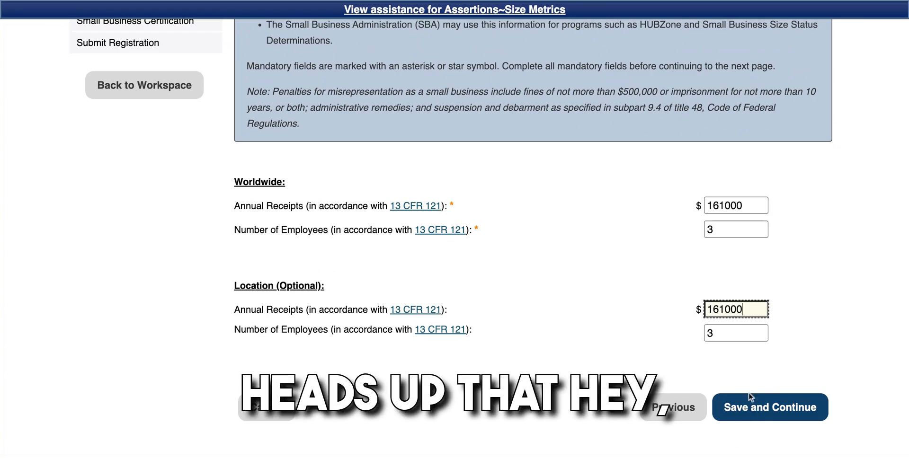
{"action": "left_click", "coordinate": [754, 409]}
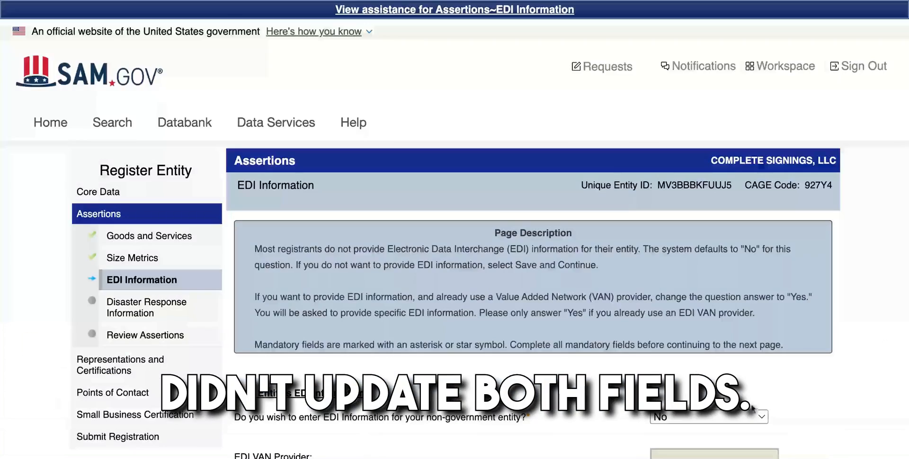
Step: Save the EDI Information page unchanged with its answer of No
{"action": "scroll", "coordinate": [751, 404], "scroll_direction": "down", "scroll_amount": 5}
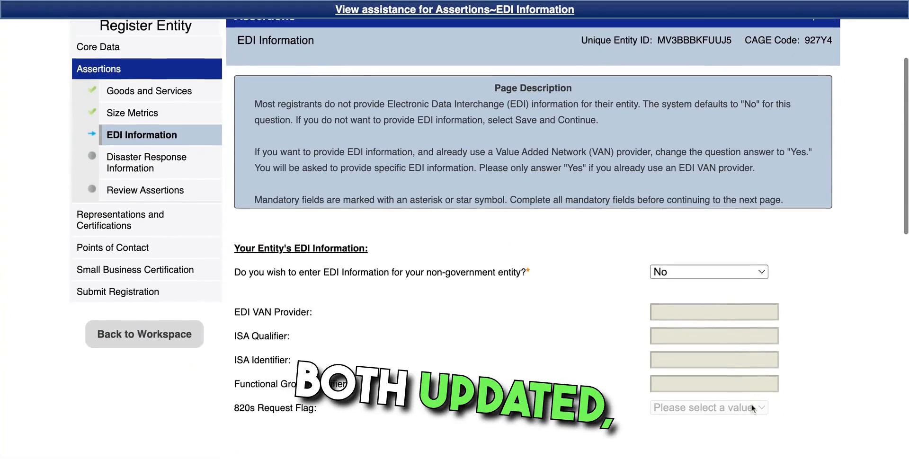
{"action": "scroll", "coordinate": [752, 405], "scroll_direction": "down", "scroll_amount": 1}
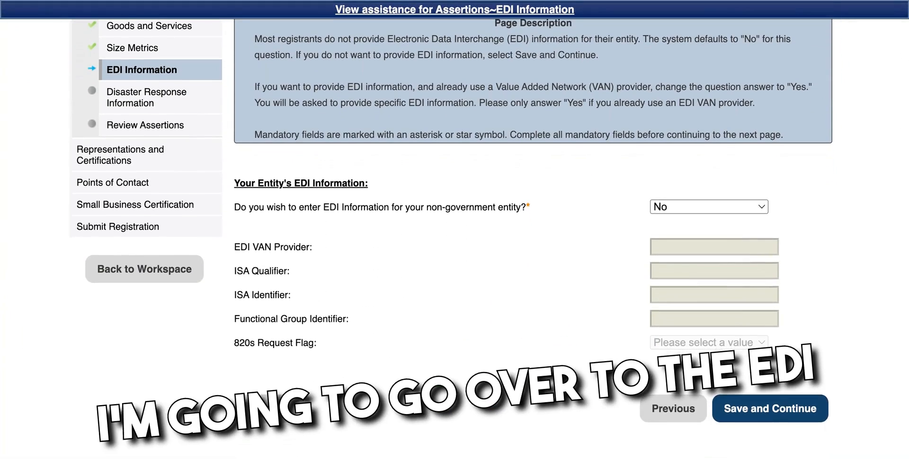
{"action": "scroll", "coordinate": [474, 237], "scroll_direction": "down", "scroll_amount": 1}
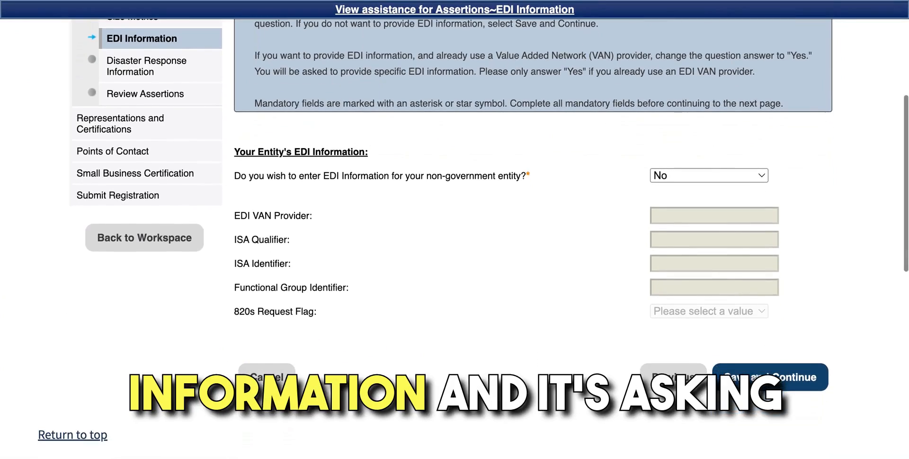
{"action": "left_click", "coordinate": [759, 377]}
Step: Save Disaster Response Information (Registry Yes, Any State) and proceed to Review Assertions
{"action": "scroll", "coordinate": [759, 378], "scroll_direction": "down", "scroll_amount": 1}
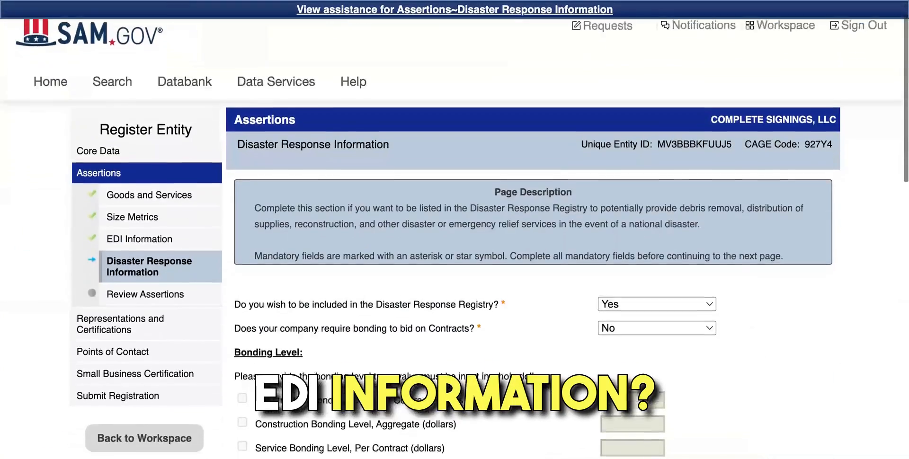
{"action": "scroll", "coordinate": [455, 236], "scroll_direction": "down", "scroll_amount": 3}
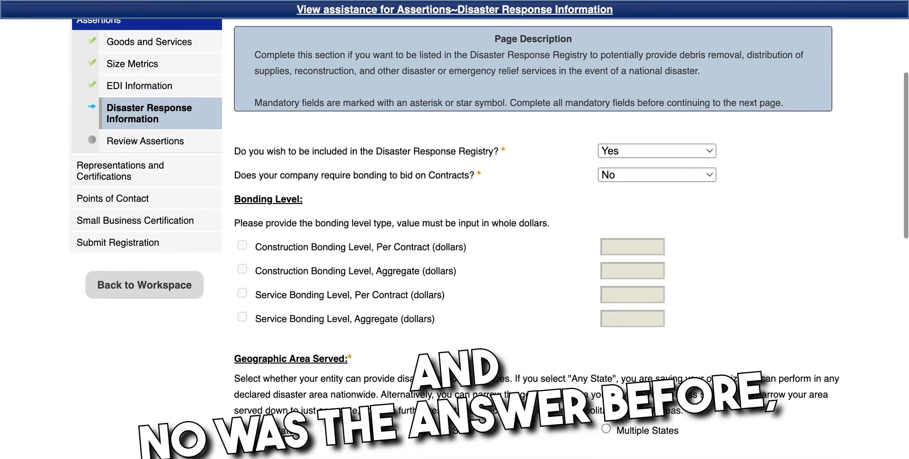
{"action": "scroll", "coordinate": [473, 237], "scroll_direction": "down", "scroll_amount": 1}
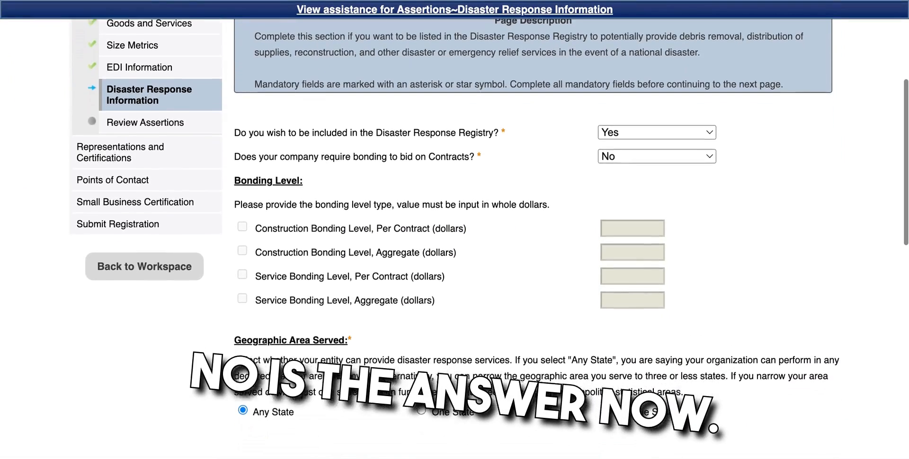
{"action": "scroll", "coordinate": [455, 237], "scroll_direction": "down", "scroll_amount": 2}
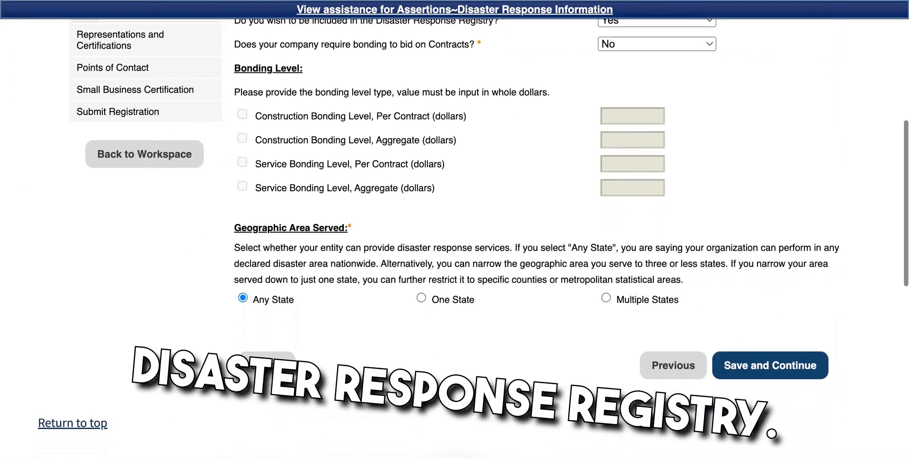
{"action": "left_click", "coordinate": [770, 365]}
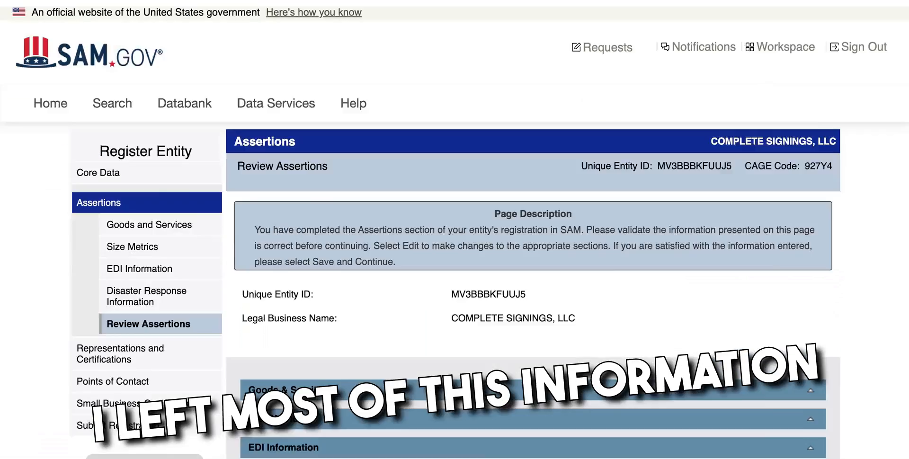
{"action": "scroll", "coordinate": [455, 237], "scroll_direction": "down", "scroll_amount": 3}
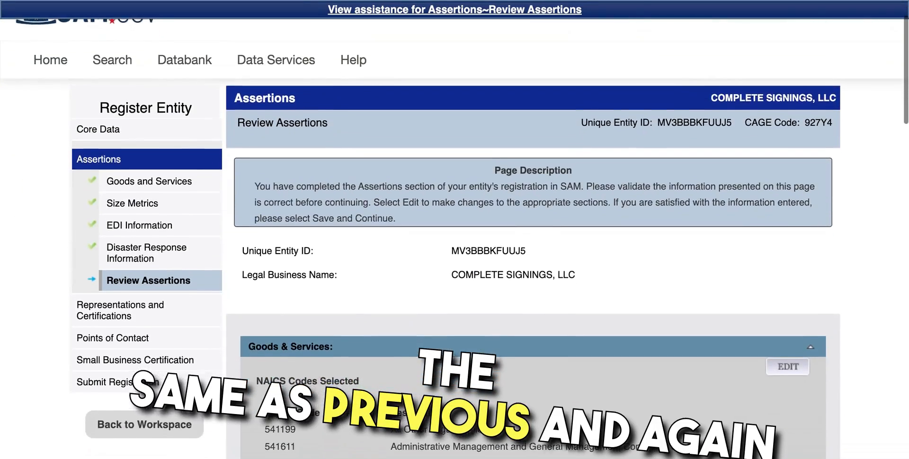
{"action": "scroll", "coordinate": [455, 237], "scroll_direction": "down", "scroll_amount": 3}
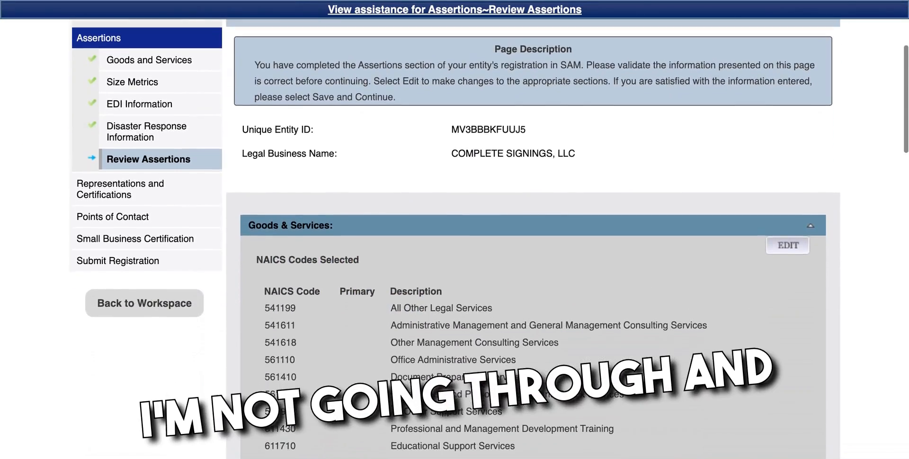
{"action": "scroll", "coordinate": [455, 237], "scroll_direction": "down", "scroll_amount": 2}
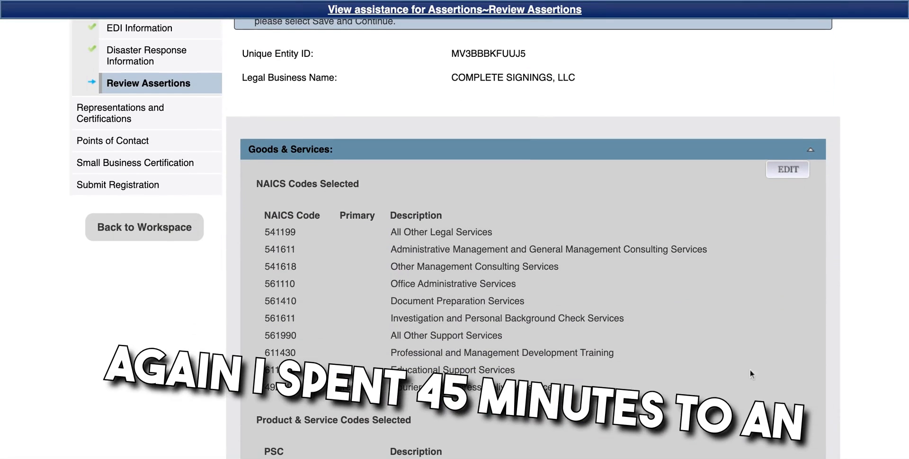
{"action": "scroll", "coordinate": [560, 428], "scroll_direction": "down", "scroll_amount": 3}
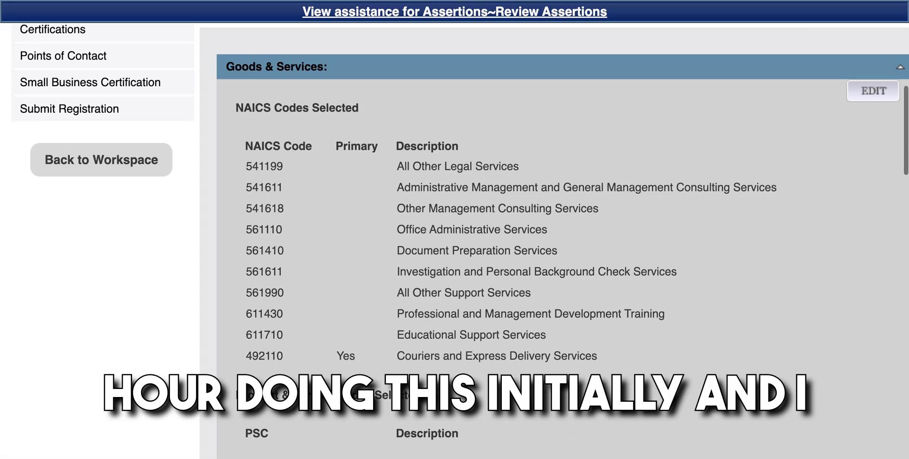
{"action": "scroll", "coordinate": [417, 375], "scroll_direction": "down", "scroll_amount": 3}
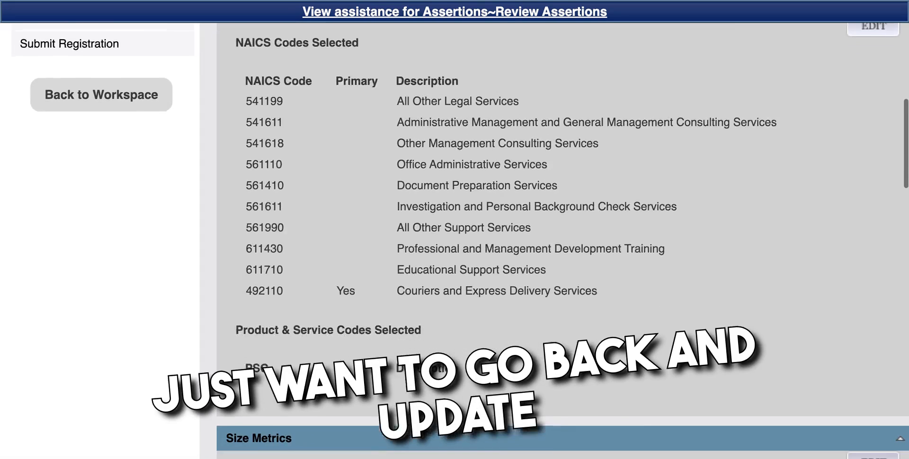
{"action": "scroll", "coordinate": [418, 375], "scroll_direction": "up", "scroll_amount": 1}
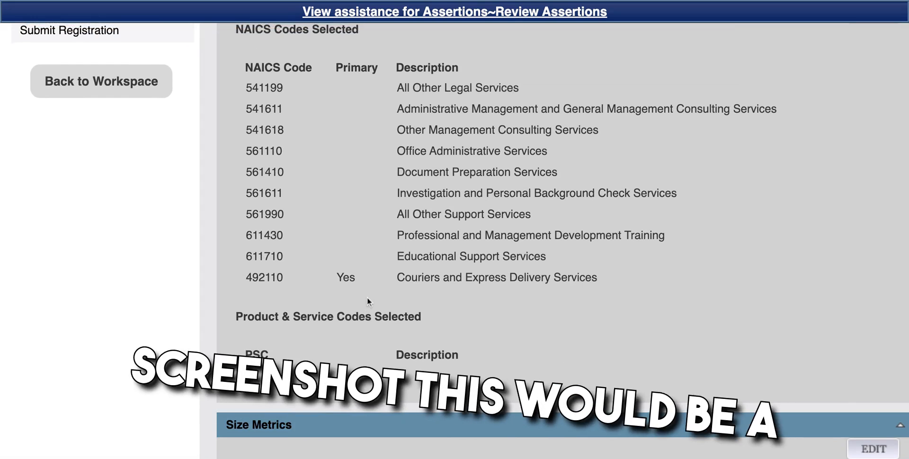
{"action": "scroll", "coordinate": [386, 341], "scroll_direction": "down", "scroll_amount": 1}
{"action": "scroll", "coordinate": [385, 337], "scroll_direction": "down", "scroll_amount": 10}
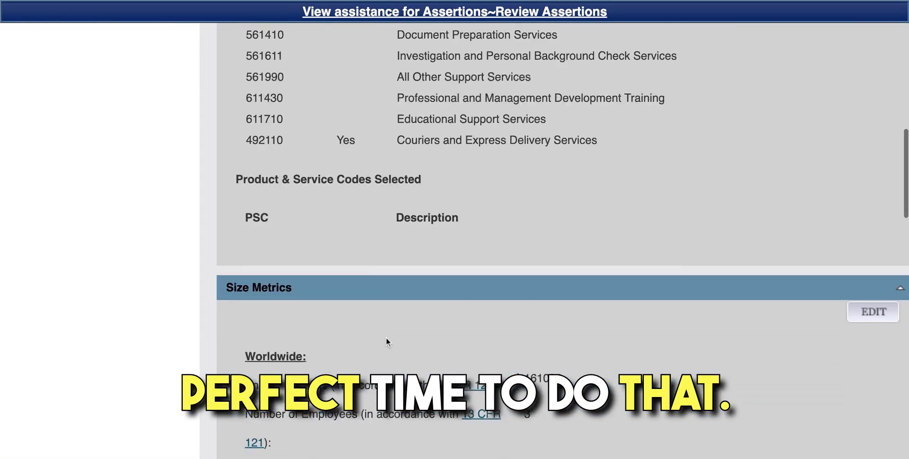
{"action": "scroll", "coordinate": [385, 337], "scroll_direction": "down", "scroll_amount": 7}
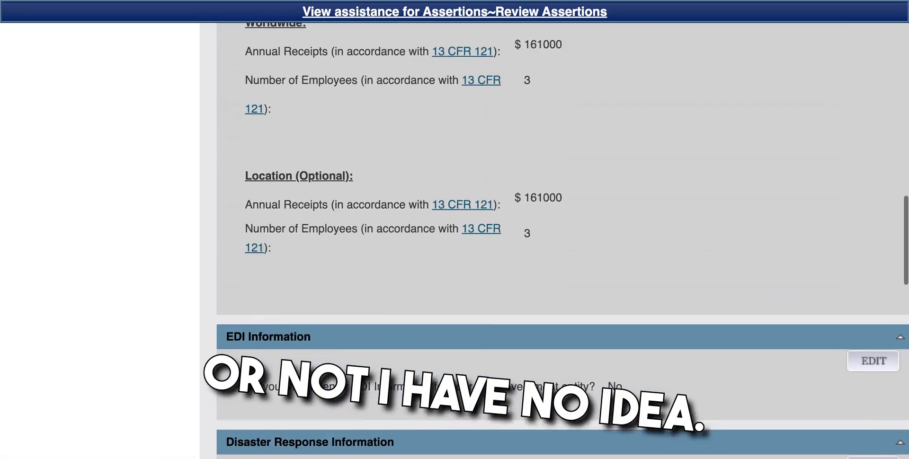
{"action": "scroll", "coordinate": [525, 242], "scroll_direction": "down", "scroll_amount": 2}
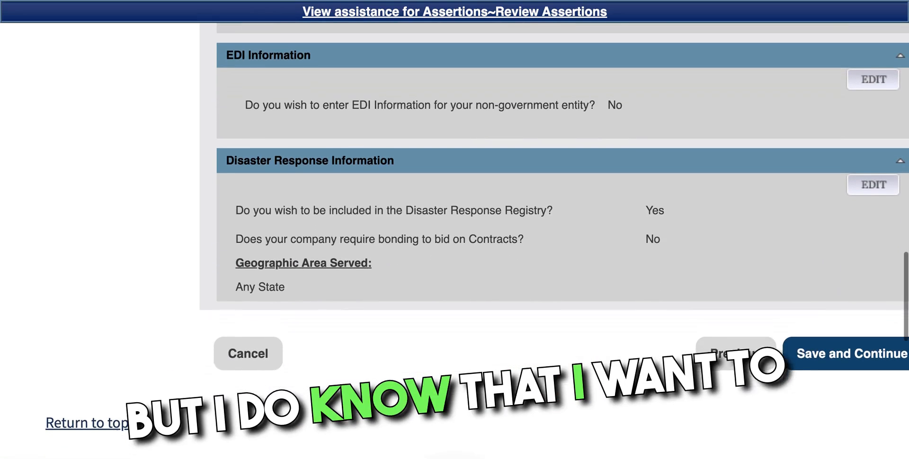
Step: Save the reviewed assertions and look over the FAR Response 1 questions
{"action": "left_click", "coordinate": [812, 356]}
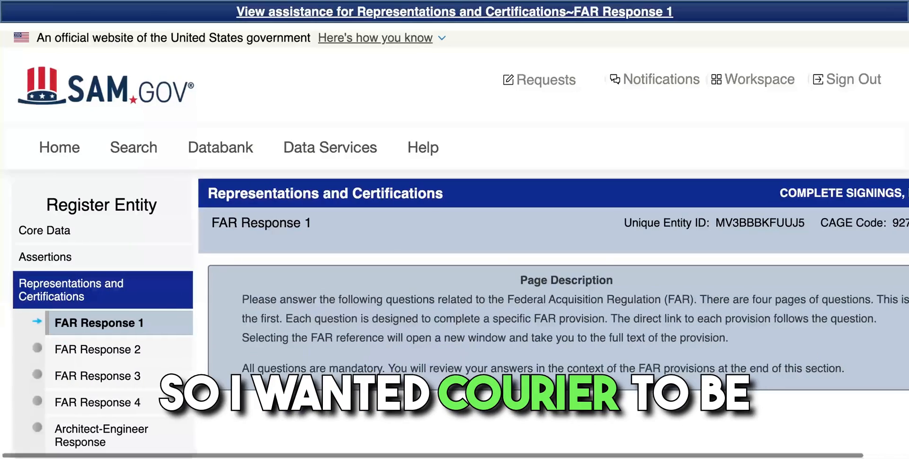
{"action": "scroll", "coordinate": [454, 244], "scroll_direction": "right", "scroll_amount": 2}
{"action": "scroll", "coordinate": [454, 245], "scroll_direction": "down", "scroll_amount": 2}
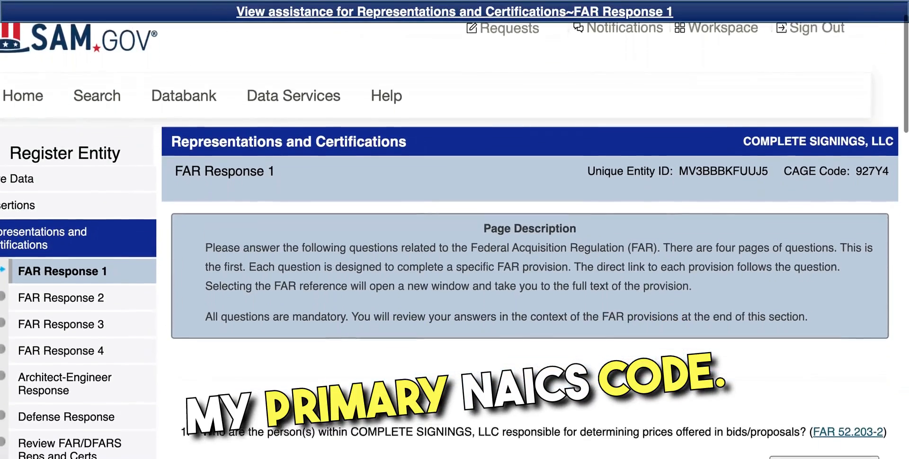
{"action": "scroll", "coordinate": [455, 245], "scroll_direction": "down", "scroll_amount": 3}
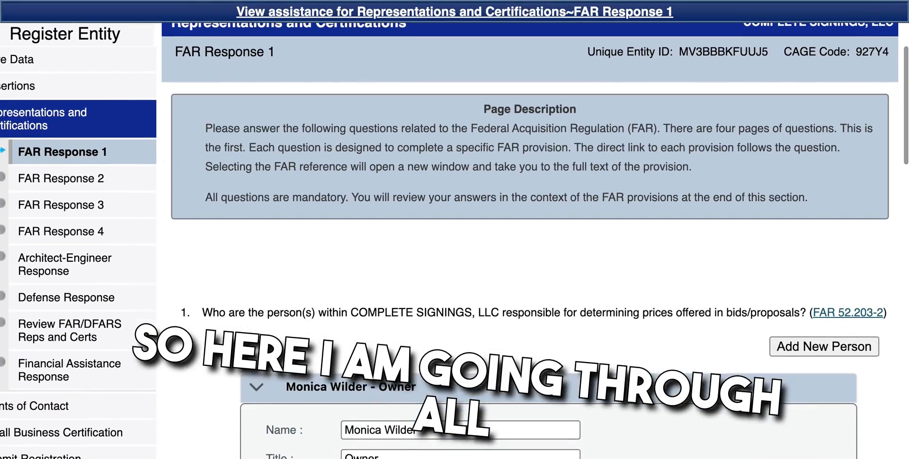
{"action": "scroll", "coordinate": [455, 245], "scroll_direction": "down", "scroll_amount": 3}
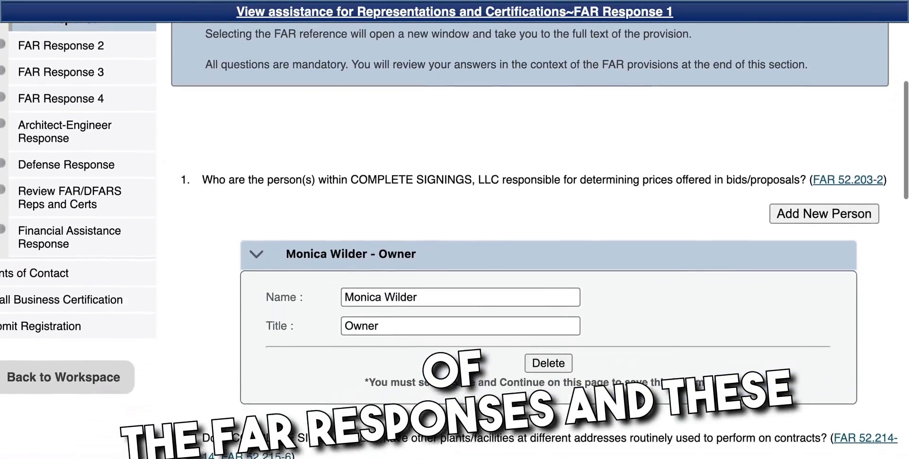
{"action": "scroll", "coordinate": [454, 245], "scroll_direction": "down", "scroll_amount": 3}
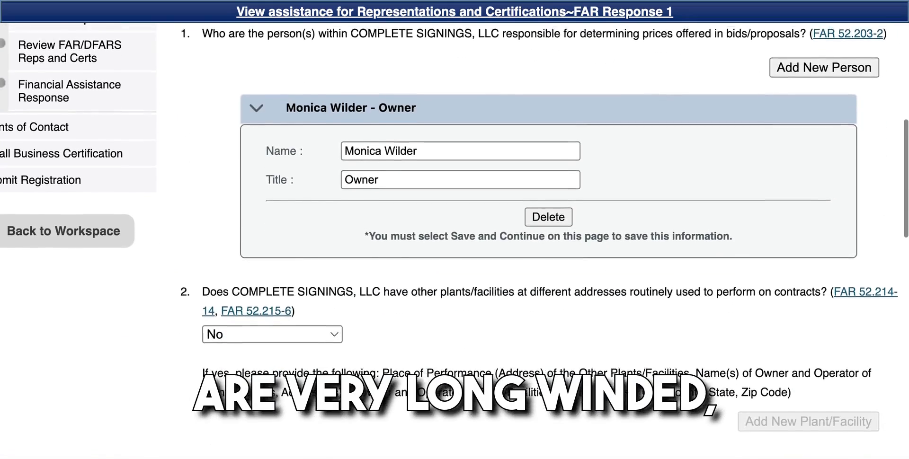
{"action": "scroll", "coordinate": [455, 245], "scroll_direction": "down", "scroll_amount": 5}
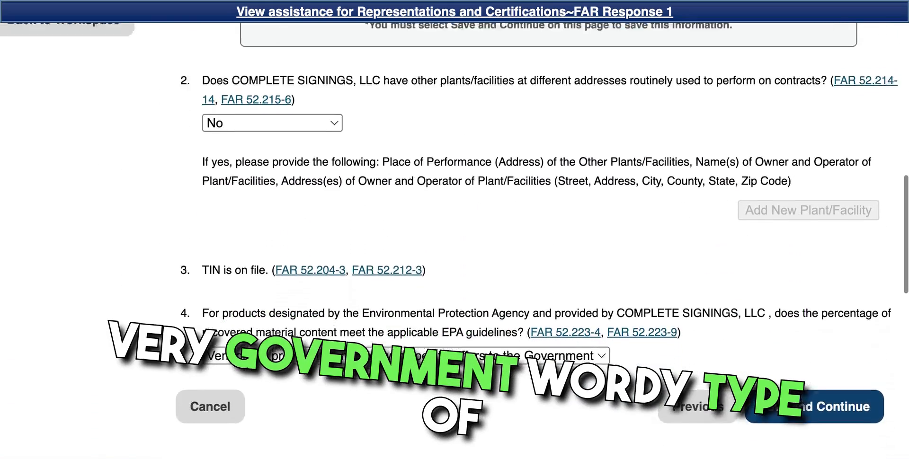
{"action": "scroll", "coordinate": [455, 245], "scroll_direction": "down", "scroll_amount": 1}
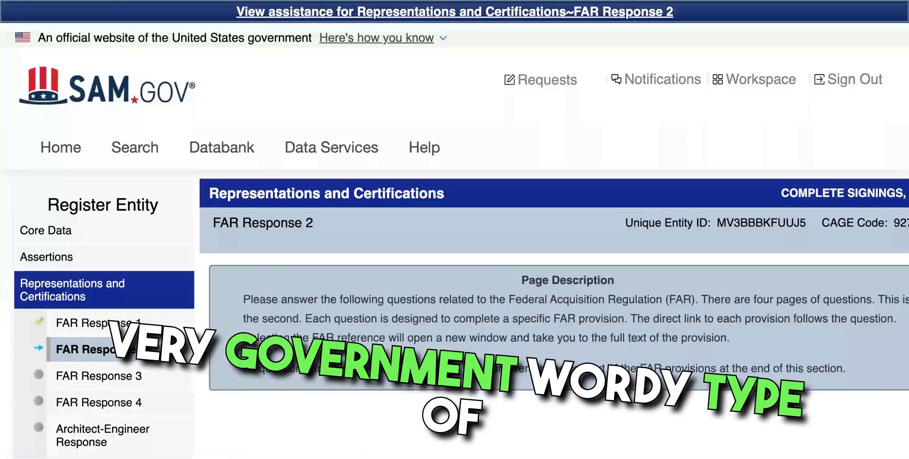
Step: Review the FAR Response 2 questions, all answered No
{"action": "scroll", "coordinate": [454, 245], "scroll_direction": "down", "scroll_amount": 1}
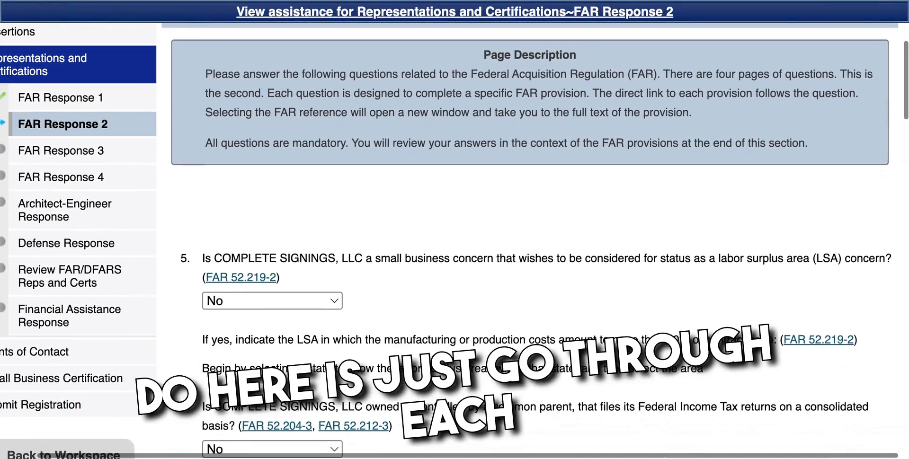
{"action": "scroll", "coordinate": [455, 236], "scroll_direction": "down", "scroll_amount": 3}
{"action": "scroll", "coordinate": [454, 237], "scroll_direction": "down", "scroll_amount": 5}
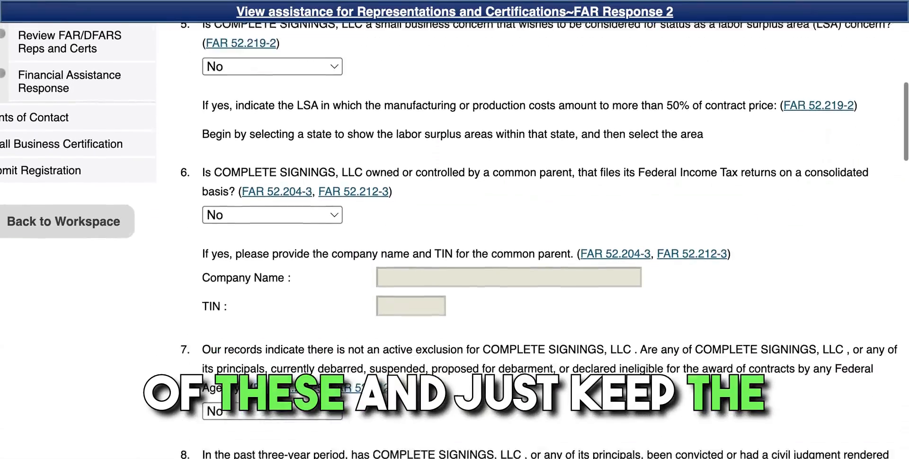
{"action": "scroll", "coordinate": [455, 237], "scroll_direction": "down", "scroll_amount": 3}
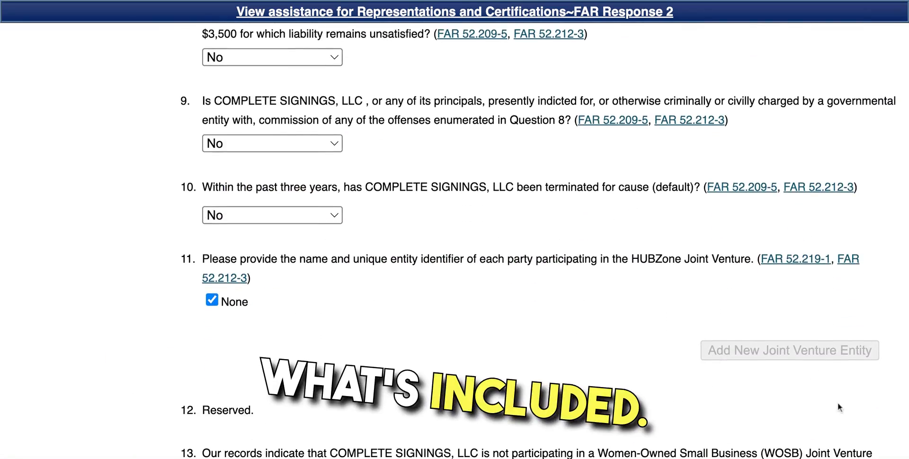
{"action": "scroll", "coordinate": [838, 406], "scroll_direction": "down", "scroll_amount": 5}
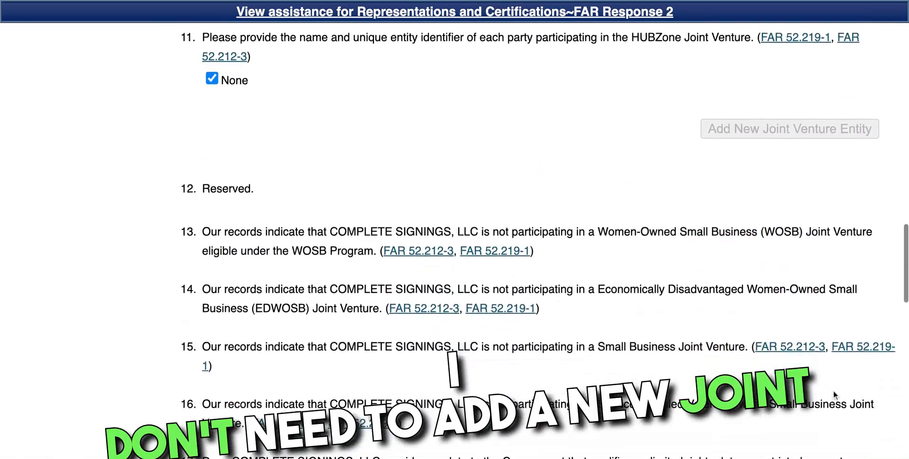
{"action": "scroll", "coordinate": [834, 395], "scroll_direction": "down", "scroll_amount": 4}
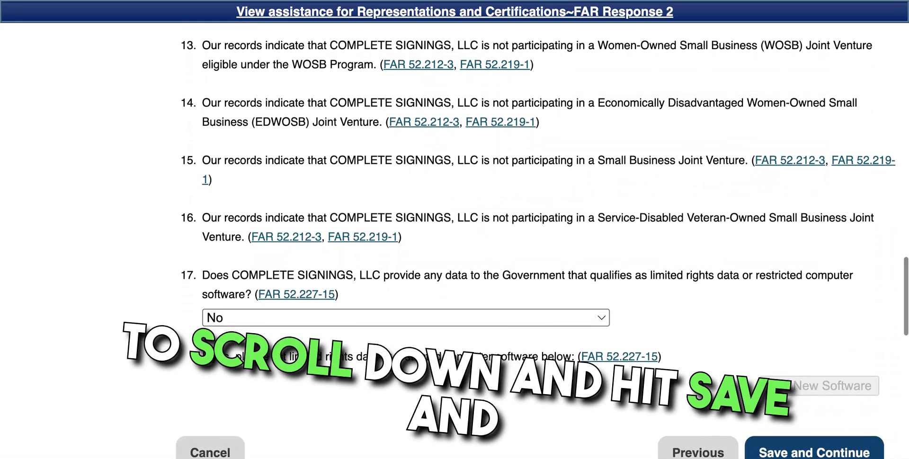
{"action": "scroll", "coordinate": [454, 237], "scroll_direction": "down", "scroll_amount": 2}
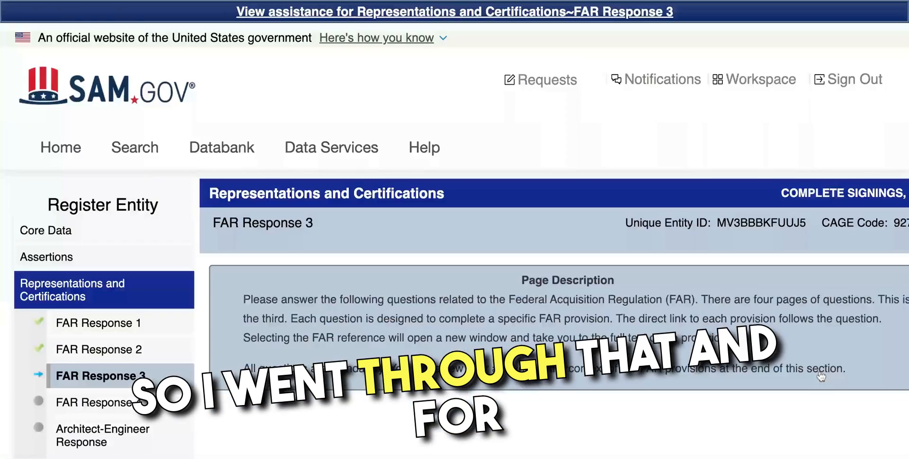
{"action": "scroll", "coordinate": [455, 237], "scroll_direction": "down", "scroll_amount": 3}
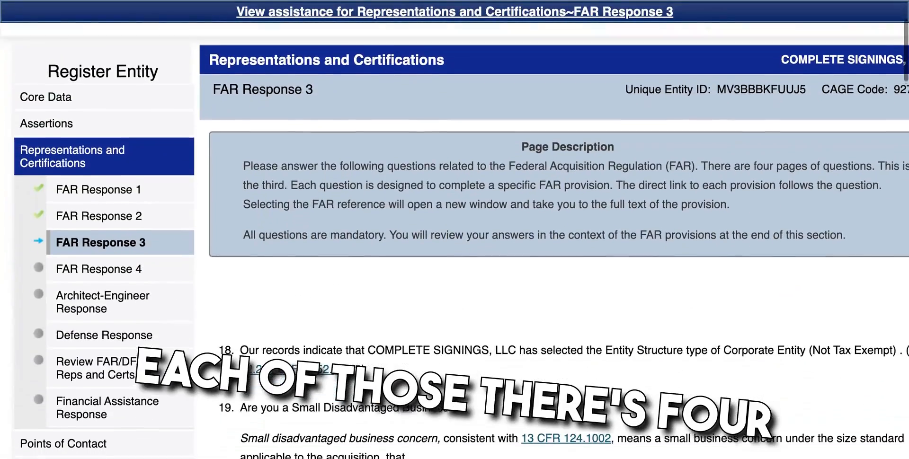
{"action": "scroll", "coordinate": [454, 237], "scroll_direction": "right", "scroll_amount": 1}
{"action": "scroll", "coordinate": [455, 237], "scroll_direction": "down", "scroll_amount": 2}
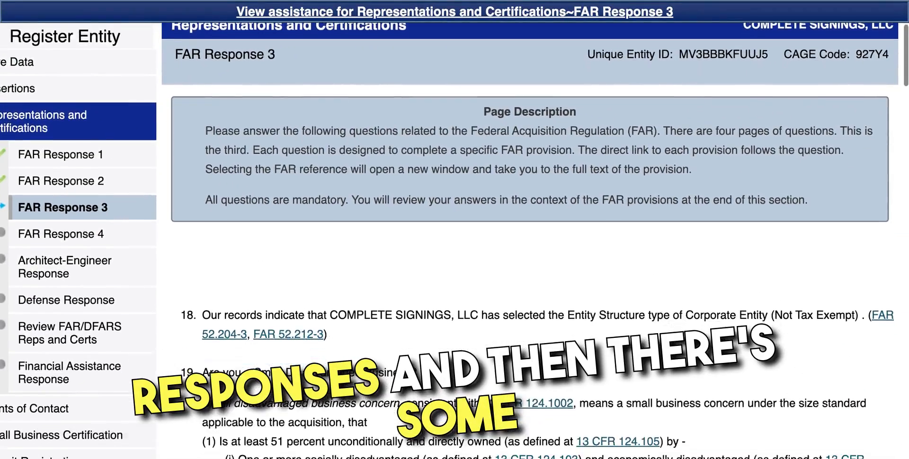
{"action": "scroll", "coordinate": [455, 237], "scroll_direction": "down", "scroll_amount": 4}
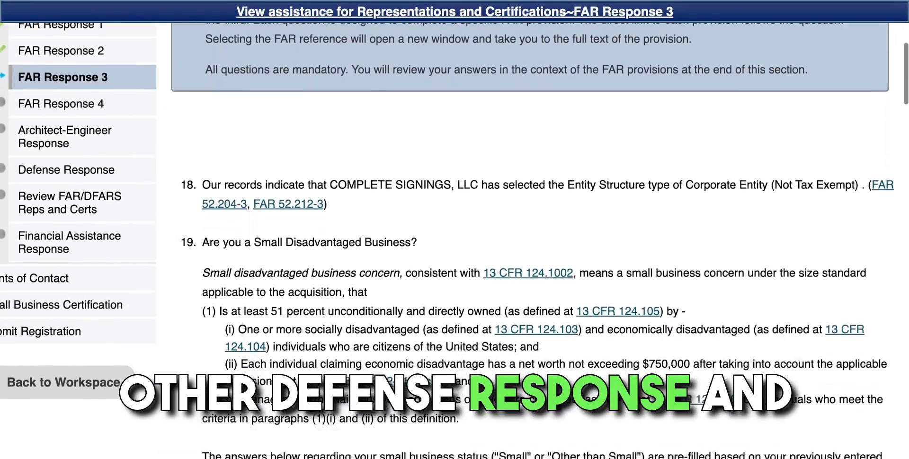
{"action": "scroll", "coordinate": [455, 237], "scroll_direction": "down", "scroll_amount": 2}
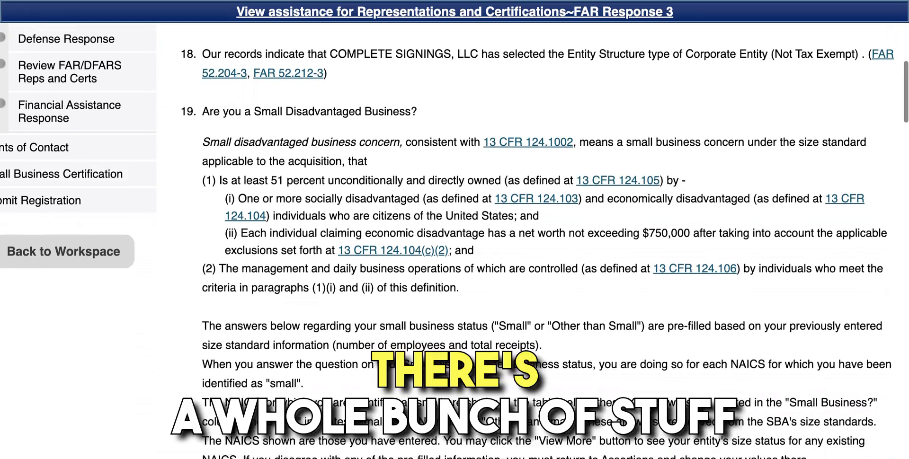
{"action": "scroll", "coordinate": [455, 237], "scroll_direction": "down", "scroll_amount": 4}
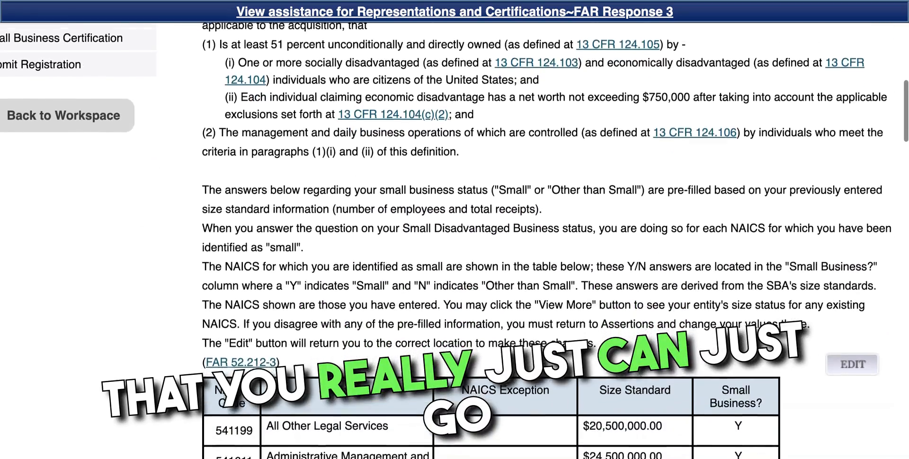
{"action": "scroll", "coordinate": [454, 237], "scroll_direction": "down", "scroll_amount": 5}
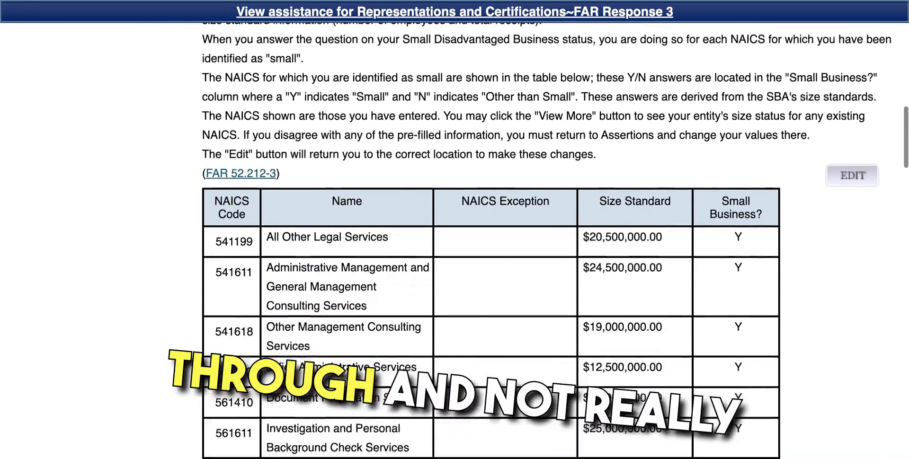
{"action": "scroll", "coordinate": [454, 237], "scroll_direction": "down", "scroll_amount": 5}
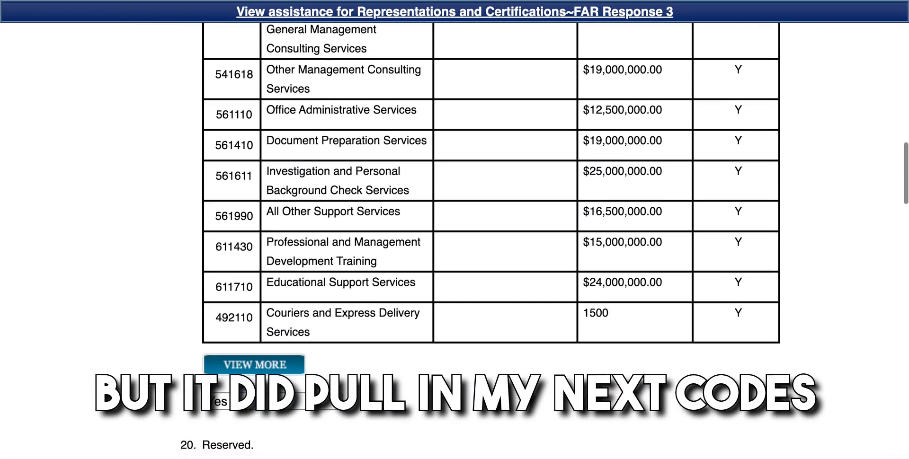
{"action": "scroll", "coordinate": [454, 237], "scroll_direction": "up", "scroll_amount": 1}
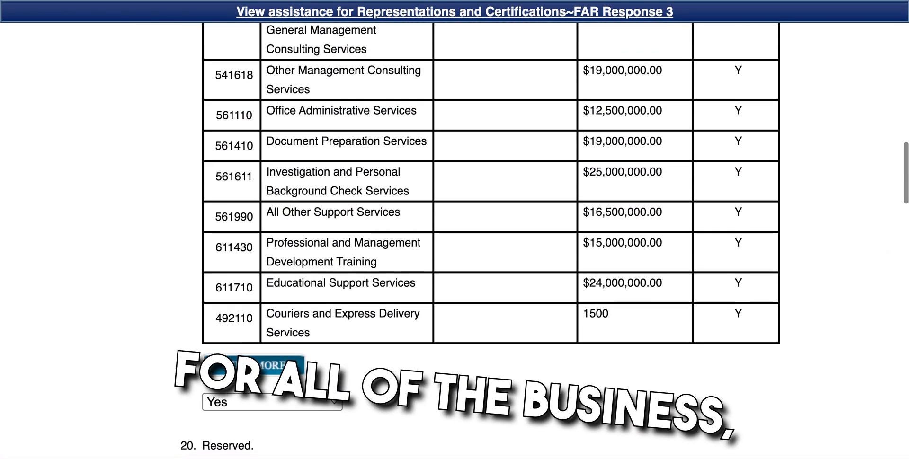
{"action": "scroll", "coordinate": [455, 236], "scroll_direction": "up", "scroll_amount": 9}
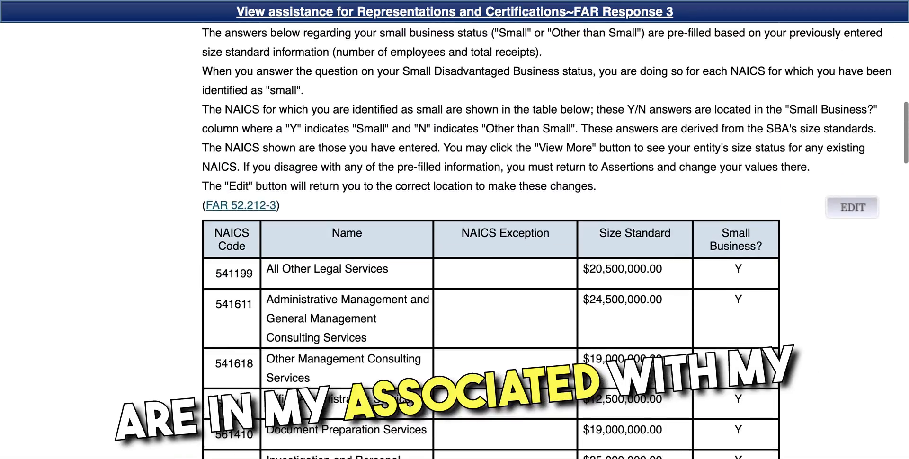
{"action": "scroll", "coordinate": [455, 237], "scroll_direction": "down", "scroll_amount": 6}
{"action": "scroll", "coordinate": [455, 237], "scroll_direction": "down", "scroll_amount": 5}
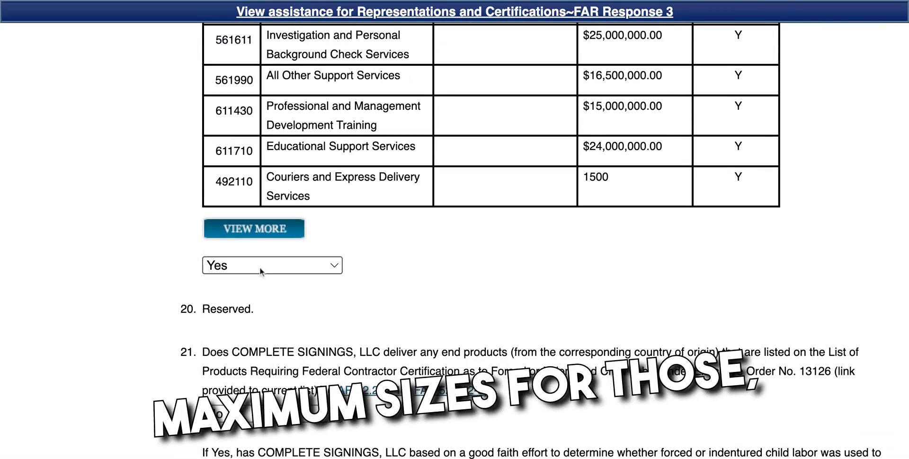
{"action": "scroll", "coordinate": [263, 270], "scroll_direction": "up", "scroll_amount": 8}
{"action": "scroll", "coordinate": [264, 270], "scroll_direction": "up", "scroll_amount": 8}
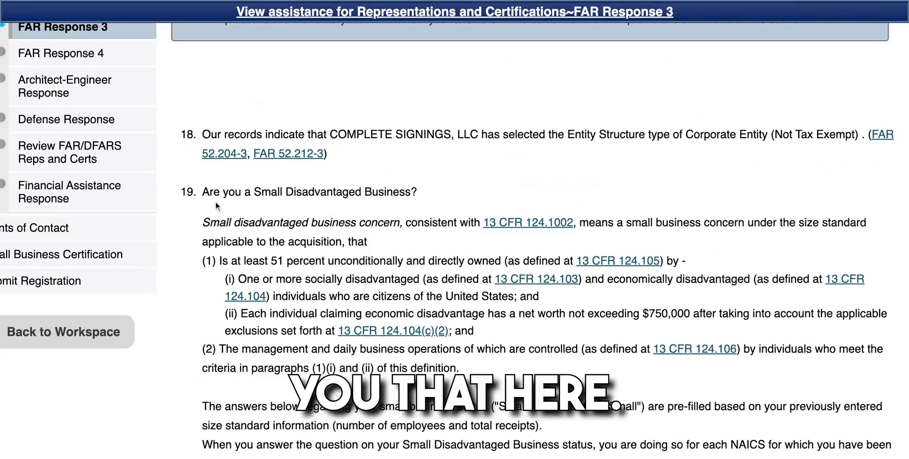
{"action": "scroll", "coordinate": [394, 193], "scroll_direction": "down", "scroll_amount": 17}
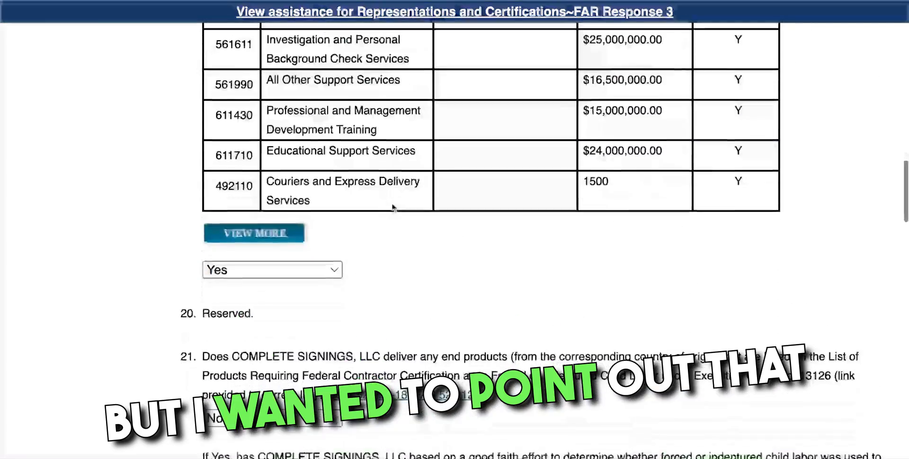
{"action": "scroll", "coordinate": [282, 230], "scroll_direction": "down", "scroll_amount": 3}
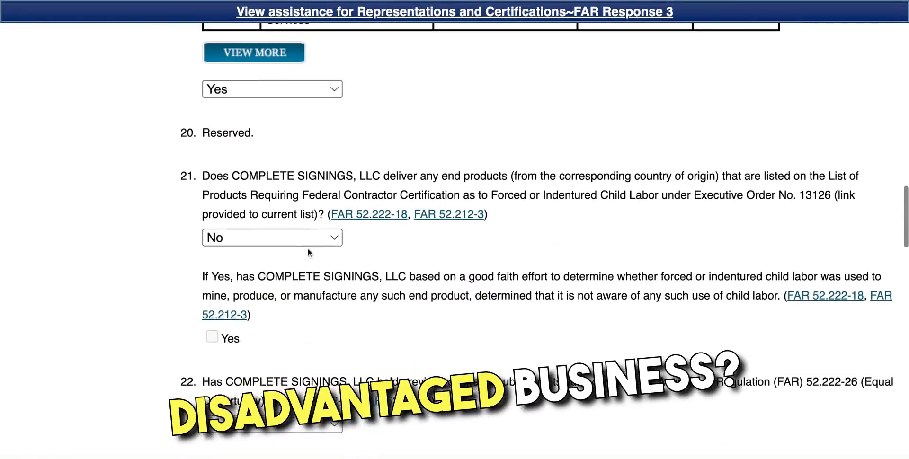
{"action": "scroll", "coordinate": [308, 252], "scroll_direction": "down", "scroll_amount": 5}
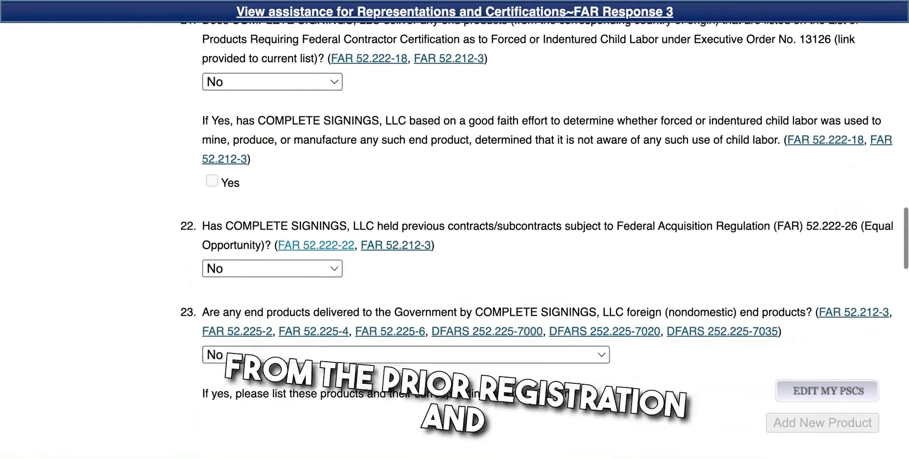
{"action": "scroll", "coordinate": [545, 240], "scroll_direction": "down", "scroll_amount": 7}
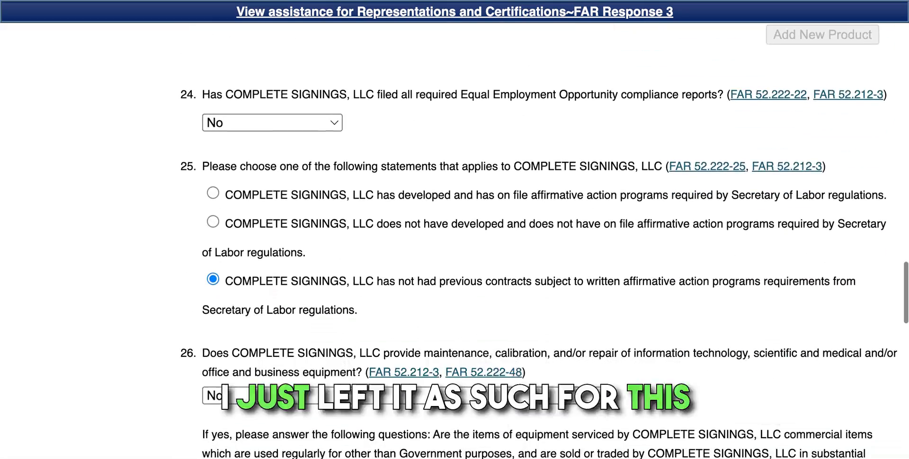
{"action": "scroll", "coordinate": [774, 214], "scroll_direction": "down", "scroll_amount": 10}
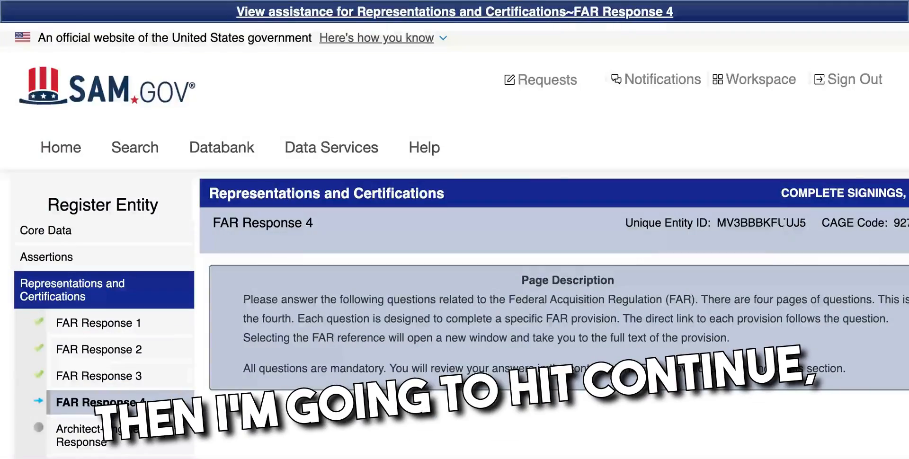
Step: Review FAR Response 4 questions 27–35 and save the answers
{"action": "scroll", "coordinate": [763, 251], "scroll_direction": "down", "scroll_amount": 9}
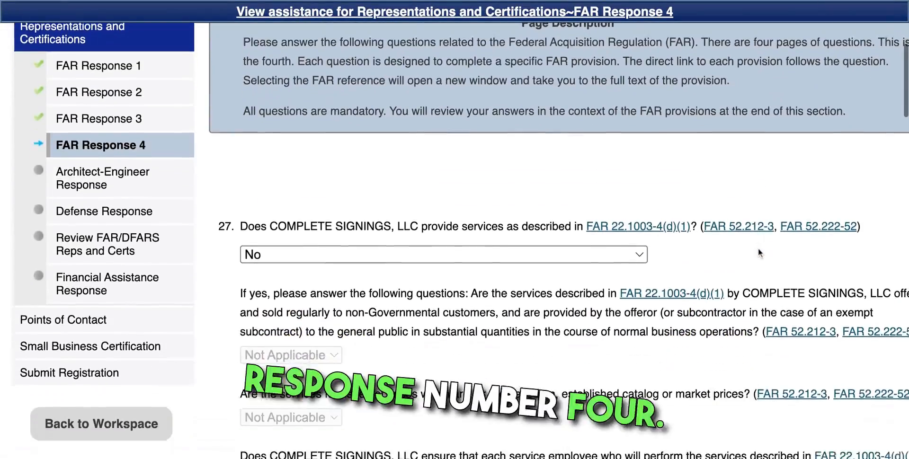
{"action": "scroll", "coordinate": [758, 248], "scroll_direction": "down", "scroll_amount": 5}
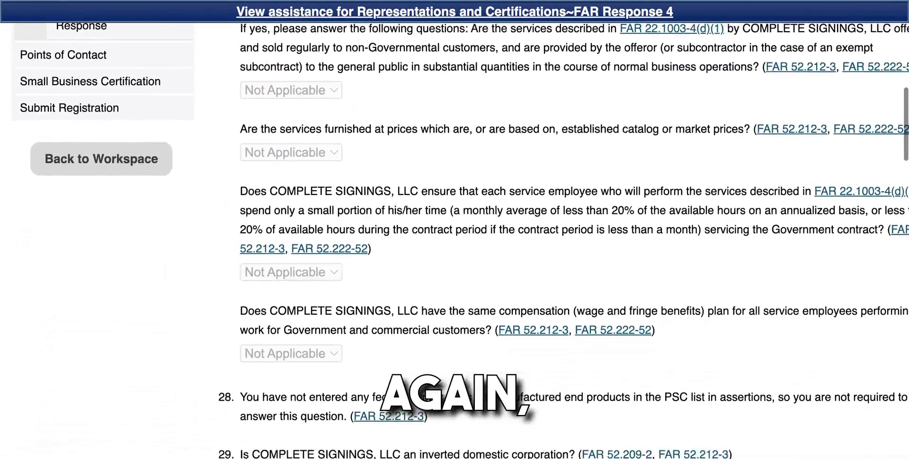
{"action": "scroll", "coordinate": [564, 227], "scroll_direction": "down", "scroll_amount": 10}
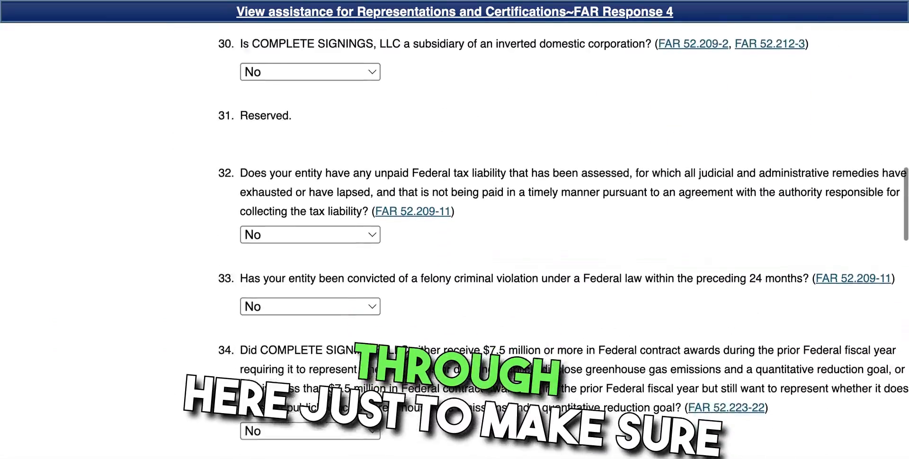
{"action": "scroll", "coordinate": [828, 294], "scroll_direction": "down", "scroll_amount": 14}
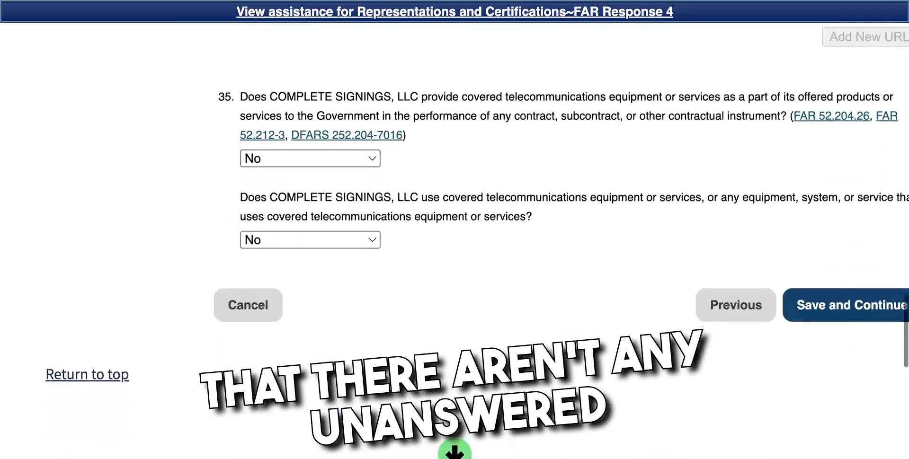
{"action": "left_click", "coordinate": [828, 294]}
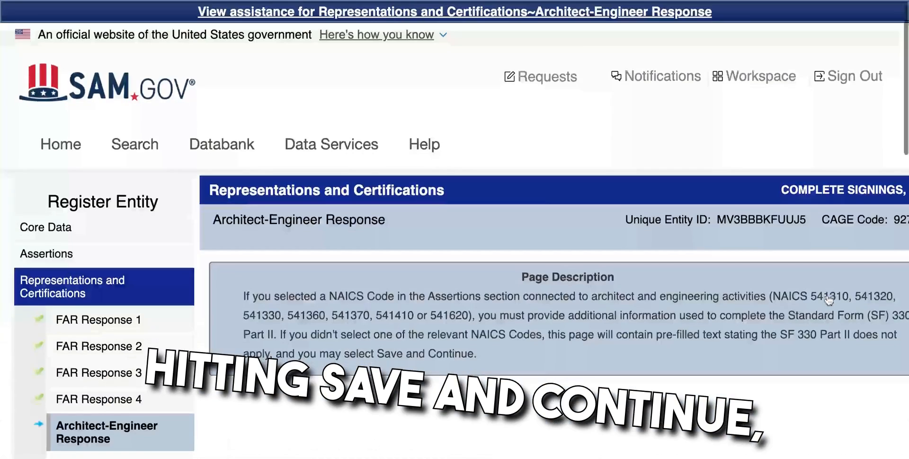
Step: Check question 36 on the Architect-Engineer page showing SF 330 Part II not applicable
{"action": "scroll", "coordinate": [829, 301], "scroll_direction": "down", "scroll_amount": 2}
{"action": "scroll", "coordinate": [829, 301], "scroll_direction": "down", "scroll_amount": 6}
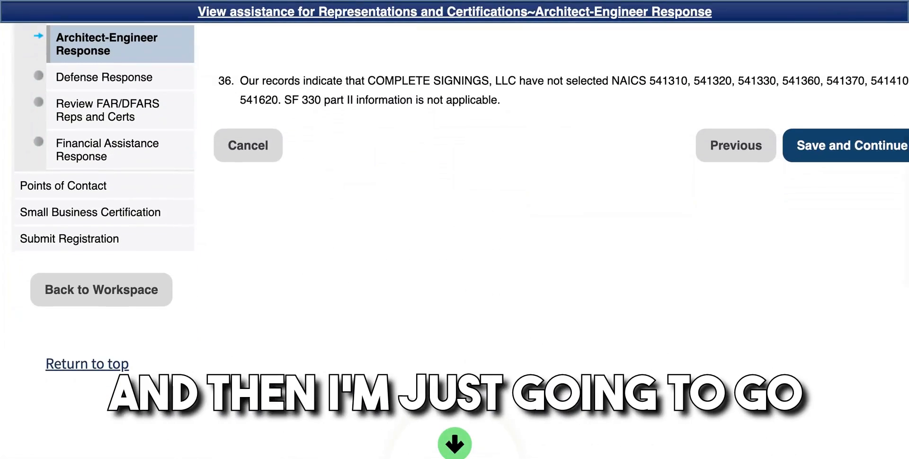
{"action": "scroll", "coordinate": [455, 241], "scroll_direction": "right", "scroll_amount": 1}
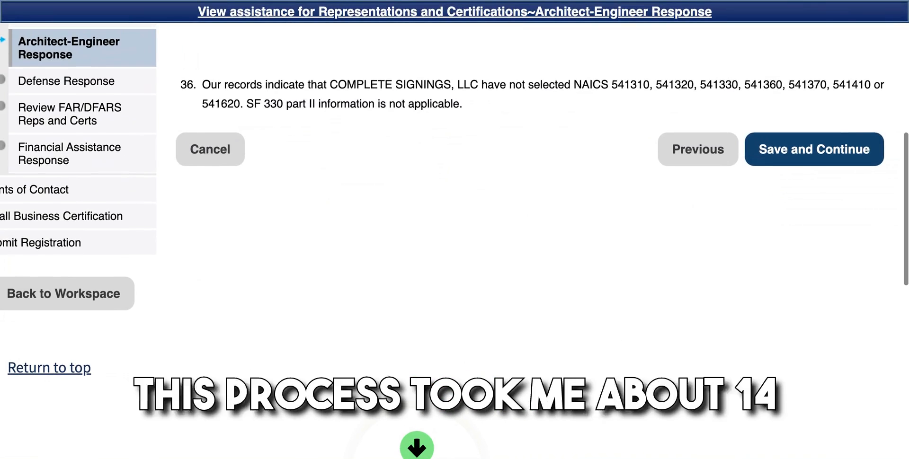
{"action": "scroll", "coordinate": [455, 244], "scroll_direction": "up", "scroll_amount": 1}
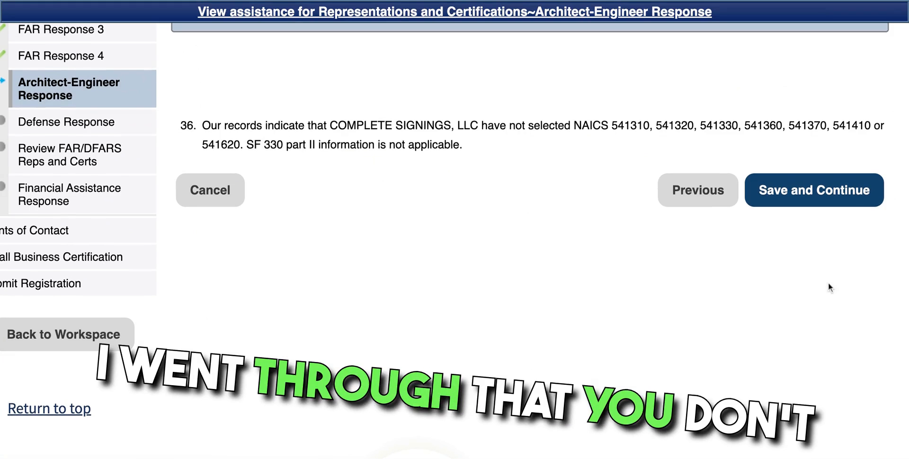
Step: Save the Architect-Engineer page and review Defense questions 37–40 (37 Yes, 38–40 No)
{"action": "left_click", "coordinate": [790, 196]}
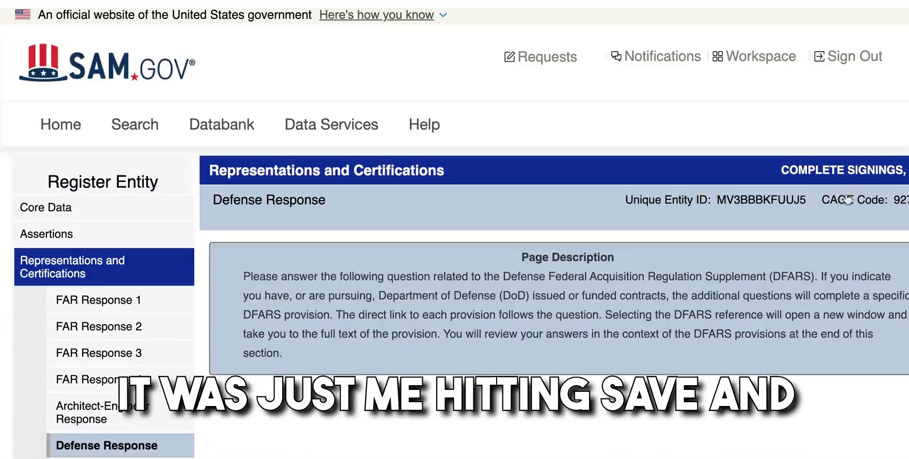
{"action": "scroll", "coordinate": [848, 199], "scroll_direction": "down", "scroll_amount": 6}
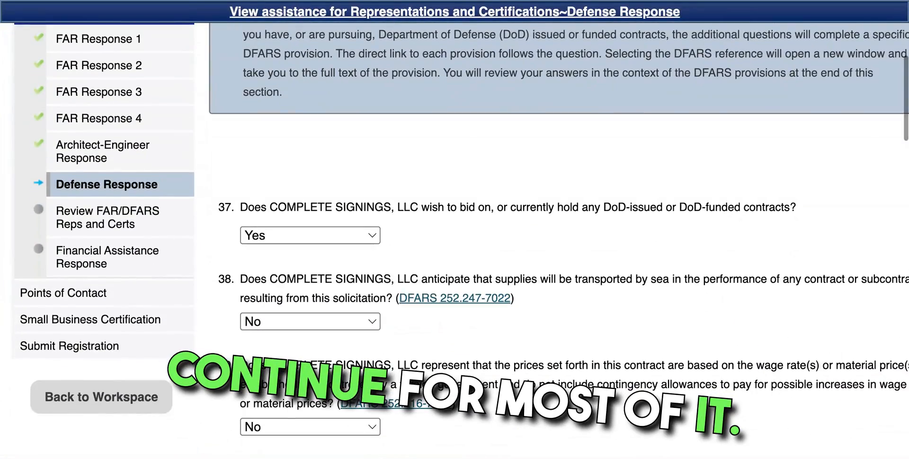
{"action": "scroll", "coordinate": [558, 237], "scroll_direction": "down", "scroll_amount": 1}
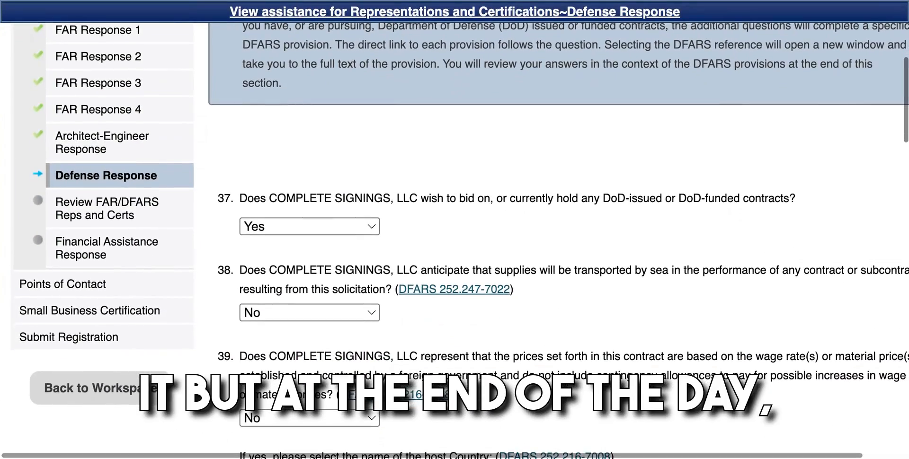
{"action": "scroll", "coordinate": [558, 237], "scroll_direction": "down", "scroll_amount": 2}
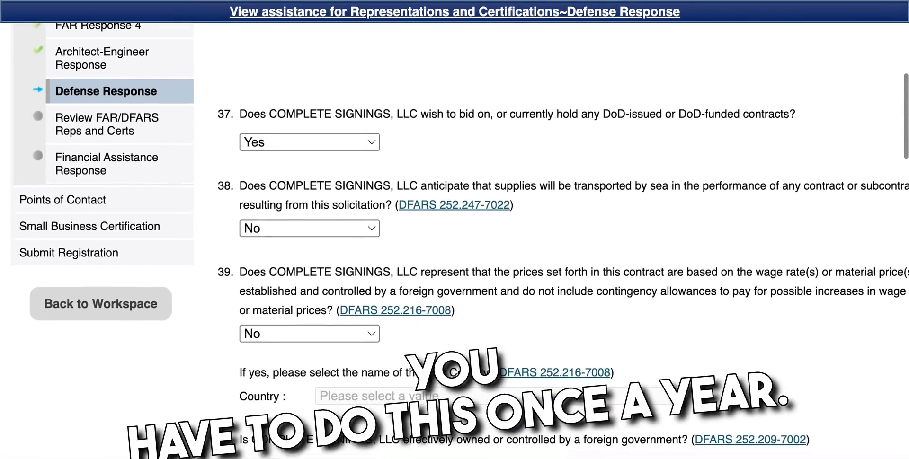
{"action": "scroll", "coordinate": [558, 237], "scroll_direction": "down", "scroll_amount": 2}
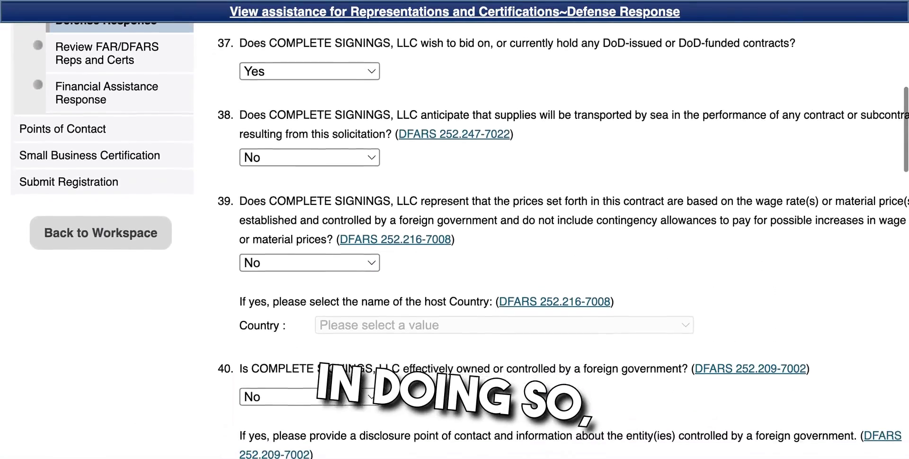
{"action": "scroll", "coordinate": [559, 237], "scroll_direction": "down", "scroll_amount": 1}
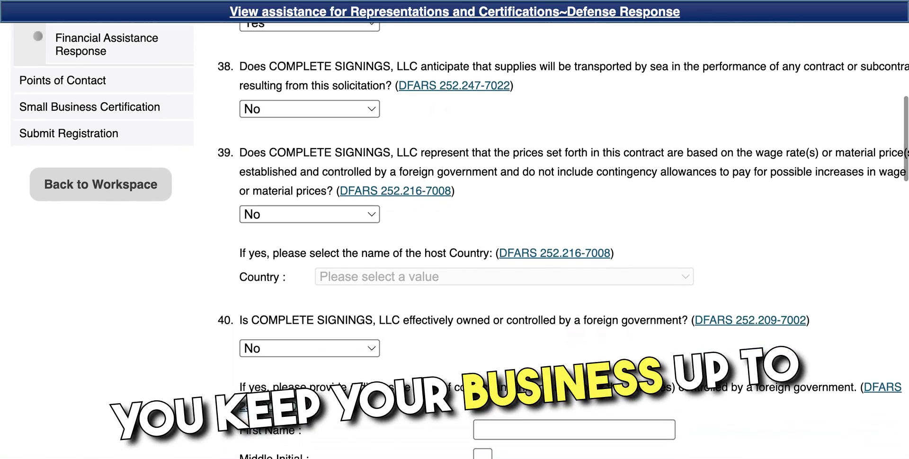
{"action": "scroll", "coordinate": [559, 236], "scroll_direction": "down", "scroll_amount": 1}
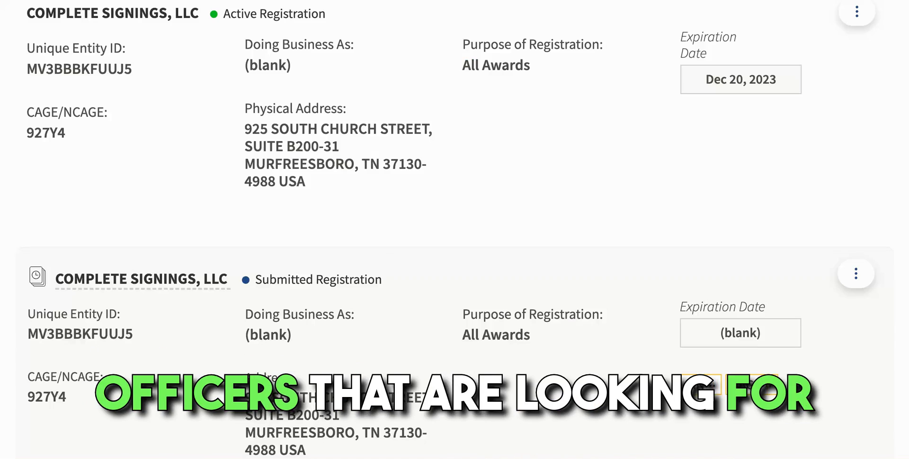
Step: Scroll the workspace entity cards to confirm COMPLETE SIGNINGS, LLC's Submitted Registration
{"action": "scroll", "coordinate": [454, 230], "scroll_direction": "down", "scroll_amount": 3}
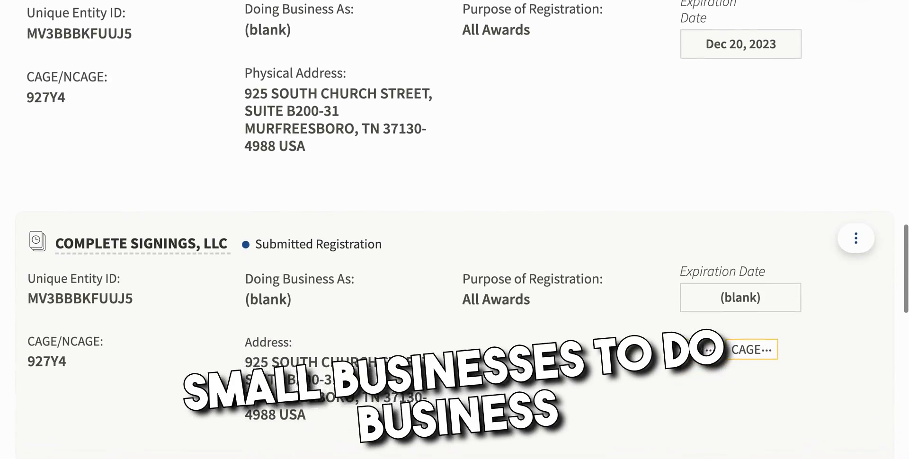
{"action": "scroll", "coordinate": [315, 279], "scroll_direction": "down", "scroll_amount": 1}
{"action": "scroll", "coordinate": [315, 280], "scroll_direction": "up", "scroll_amount": 1}
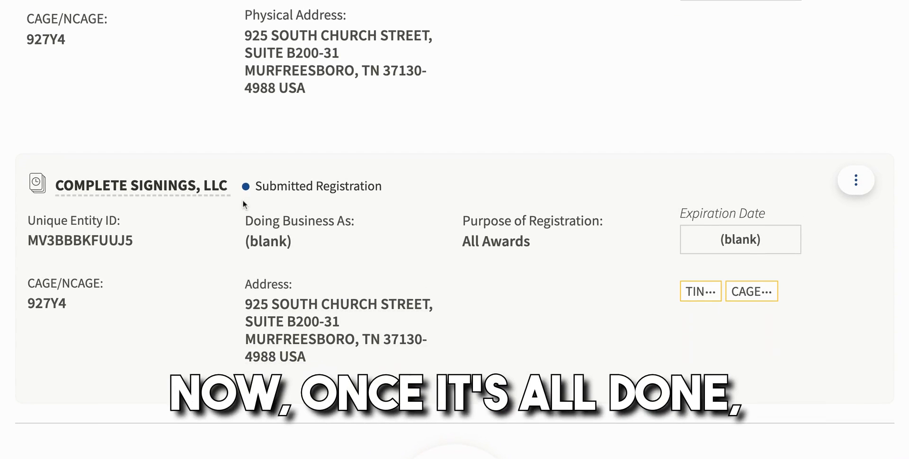
{"action": "scroll", "coordinate": [243, 204], "scroll_direction": "up", "scroll_amount": 3}
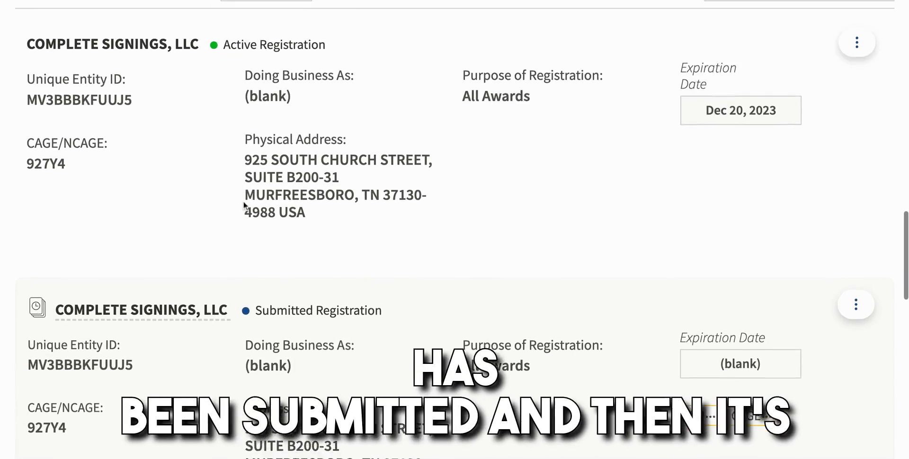